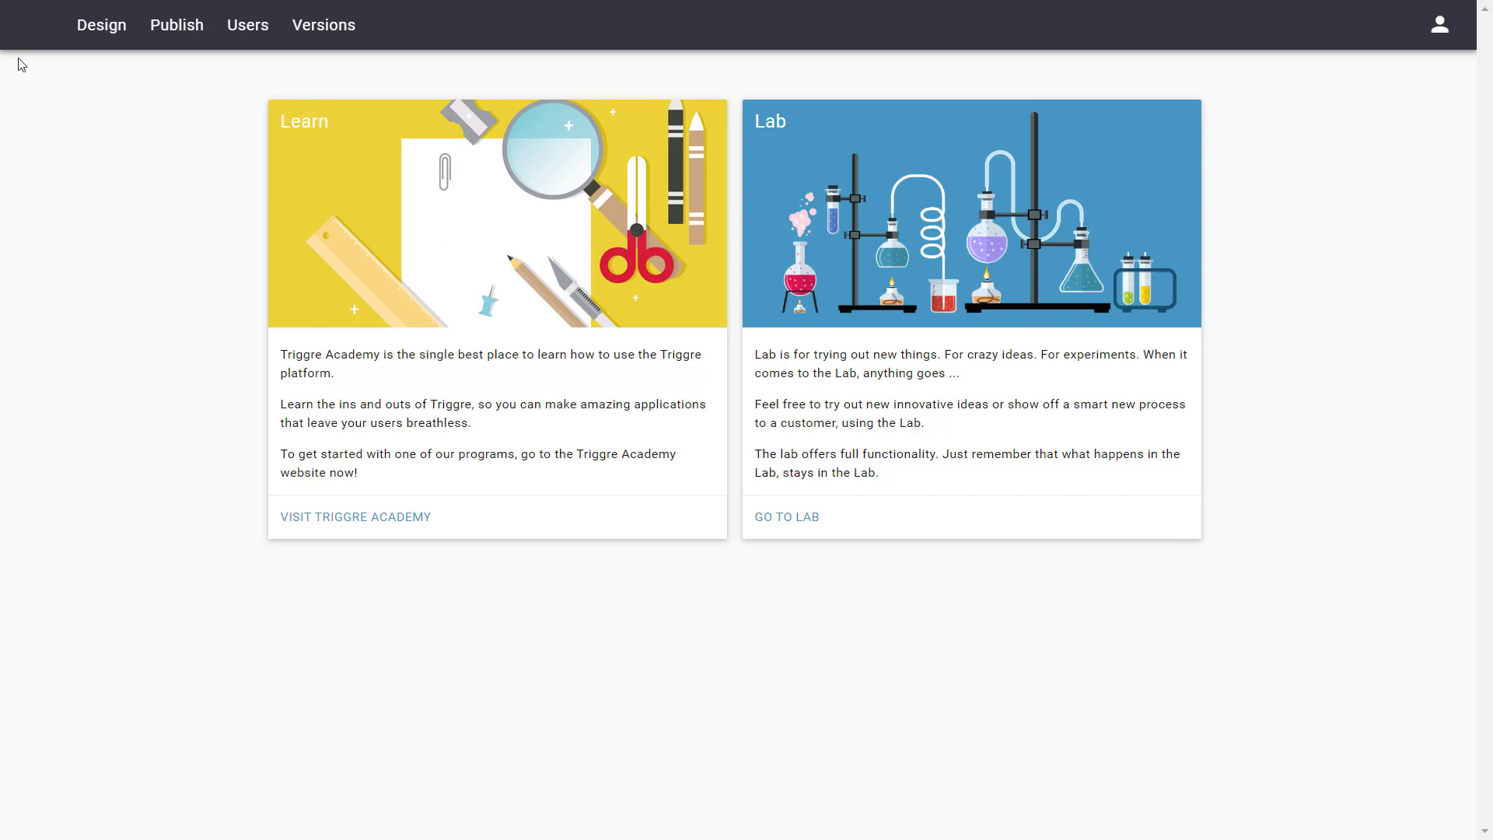
Add a flow part named "Find or create project" in the application design and open it
left_click(79, 28)
left_click(206, 82)
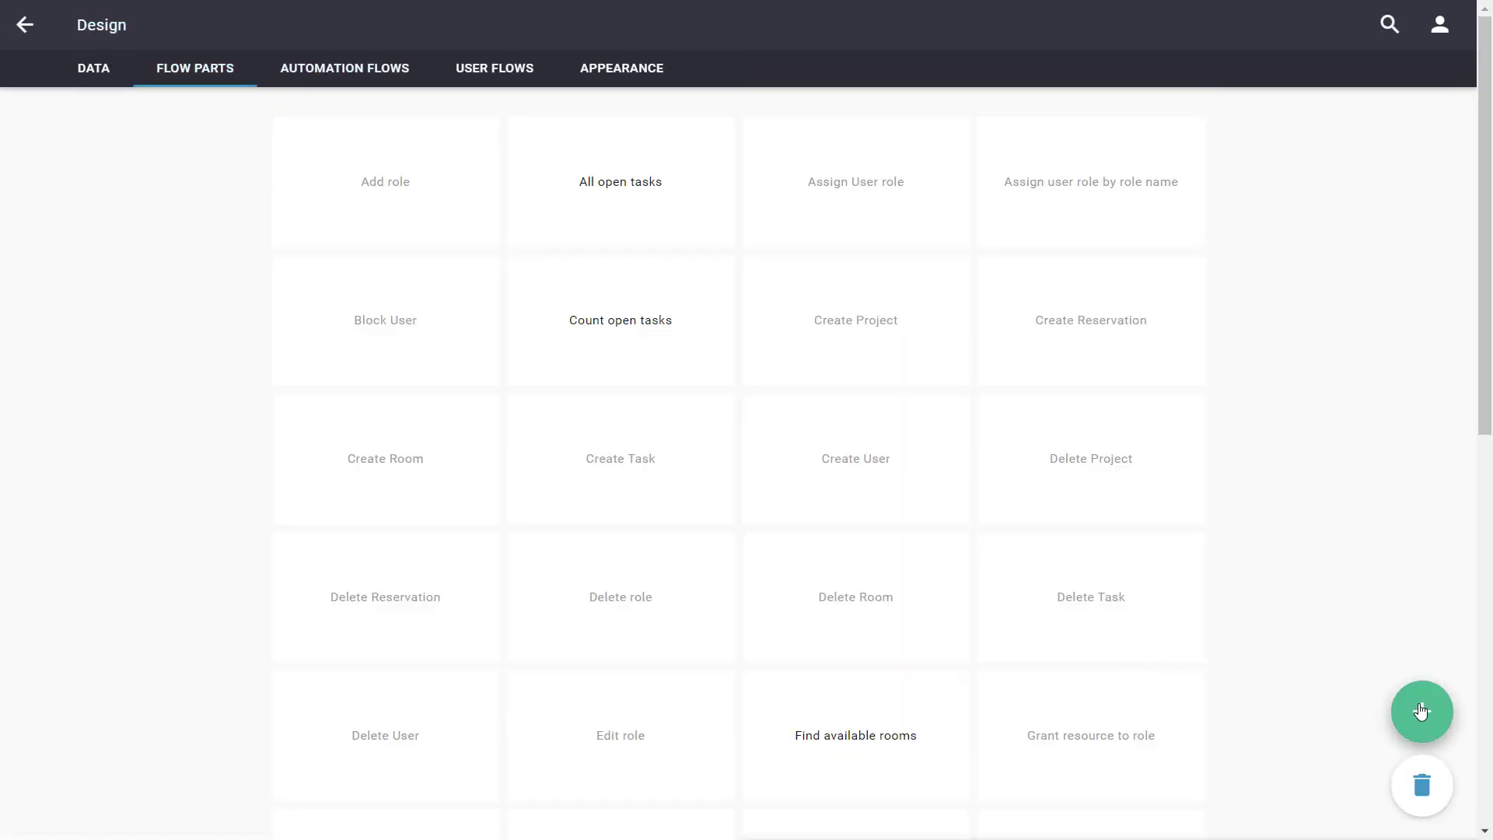
left_click(1420, 711)
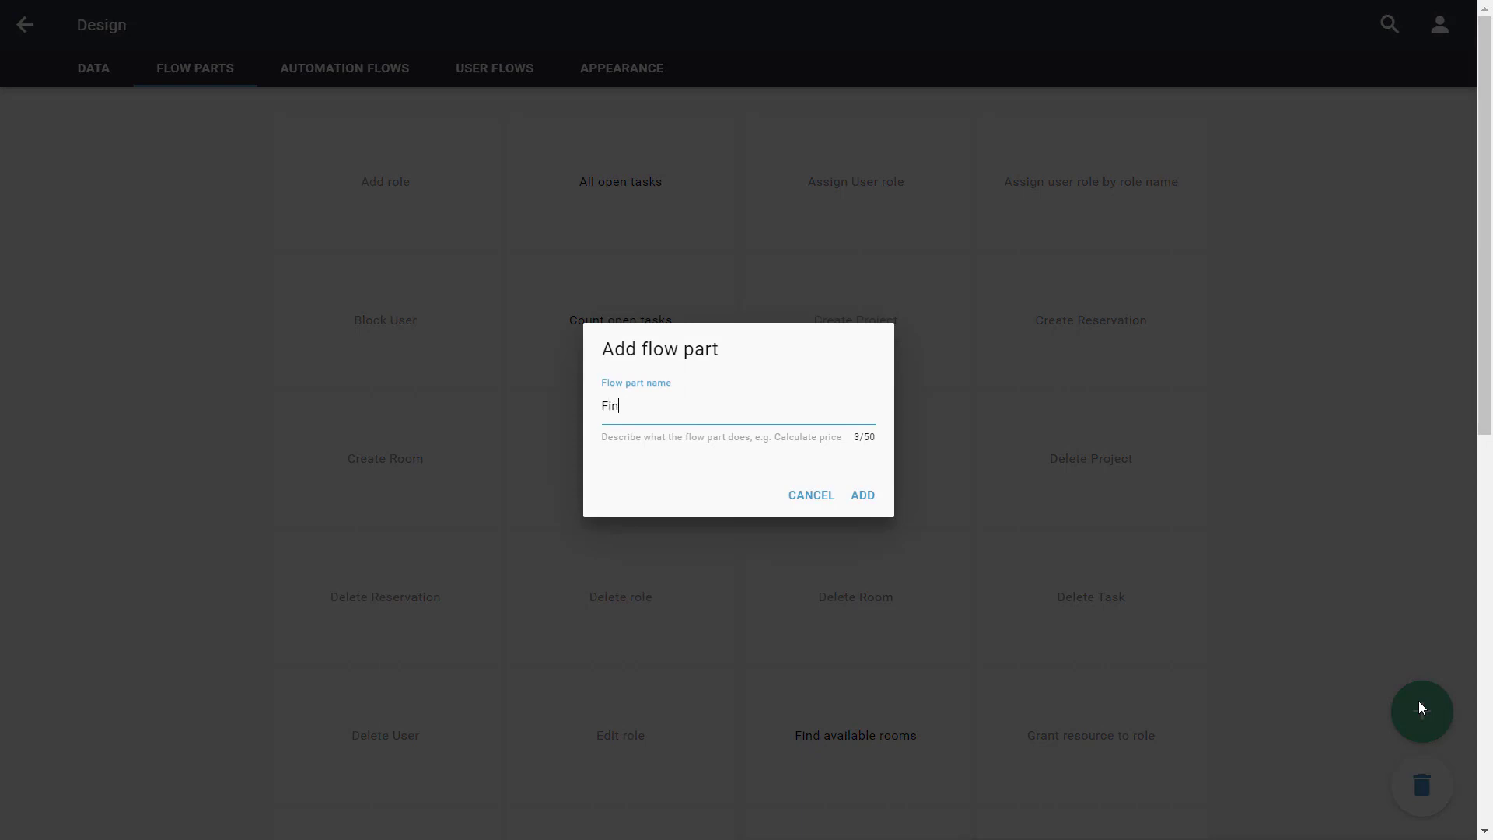
type("Find or create project")
left_click(861, 496)
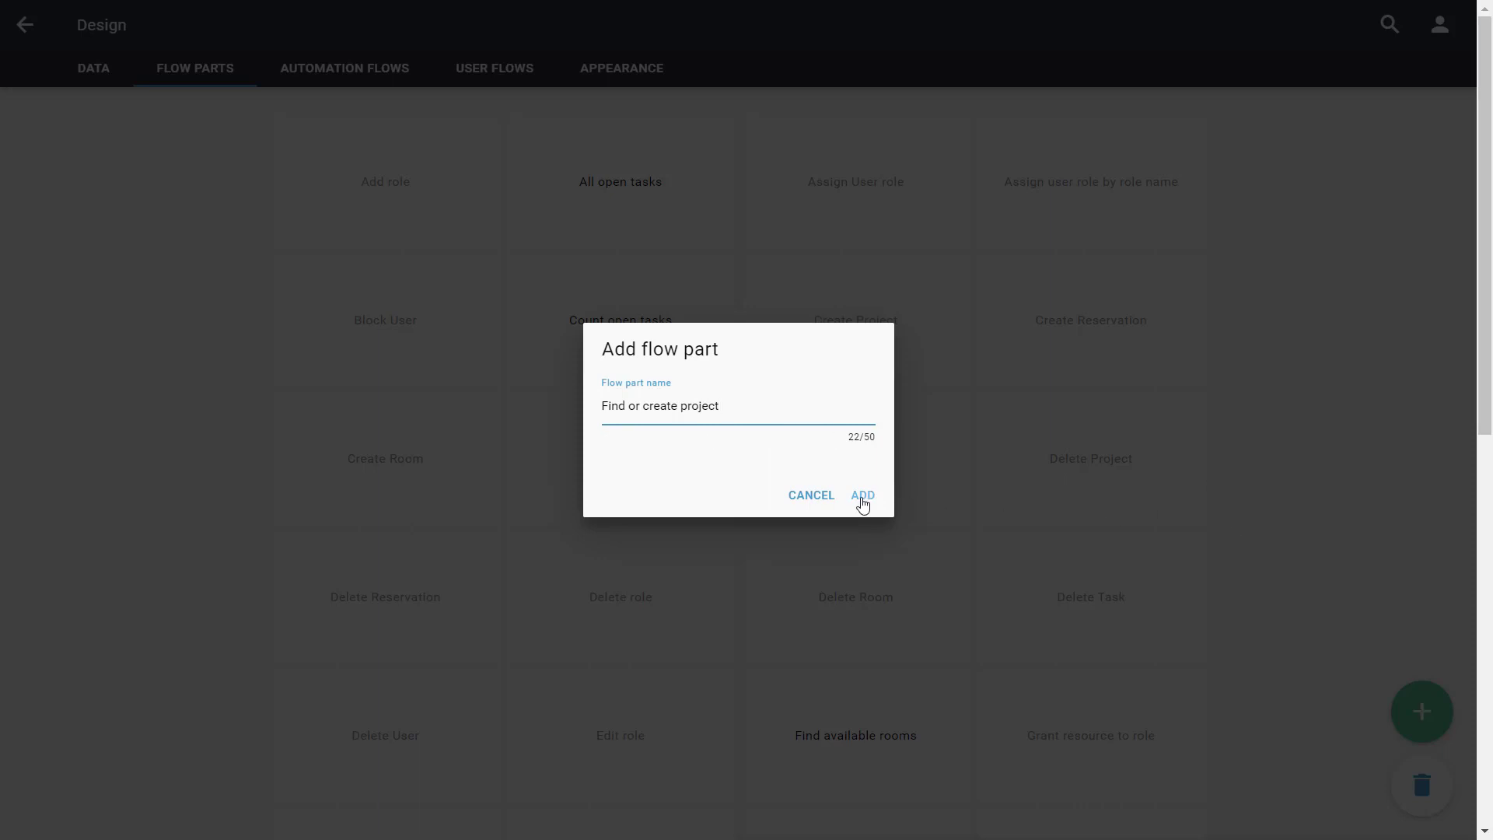
left_click(1043, 706)
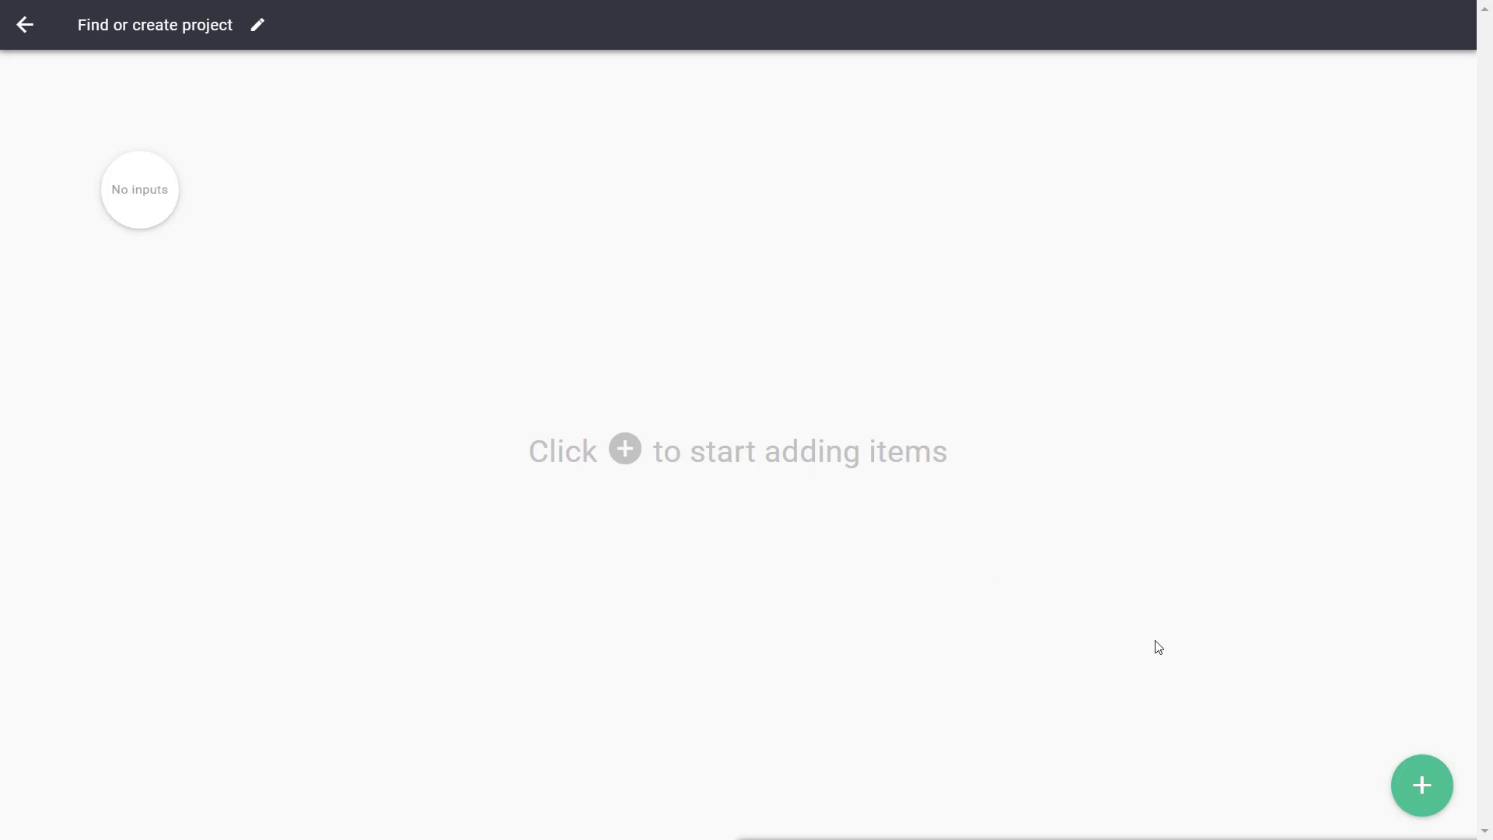
Add an input named "Description" to the flow part as a single Any text value
left_click(1419, 787)
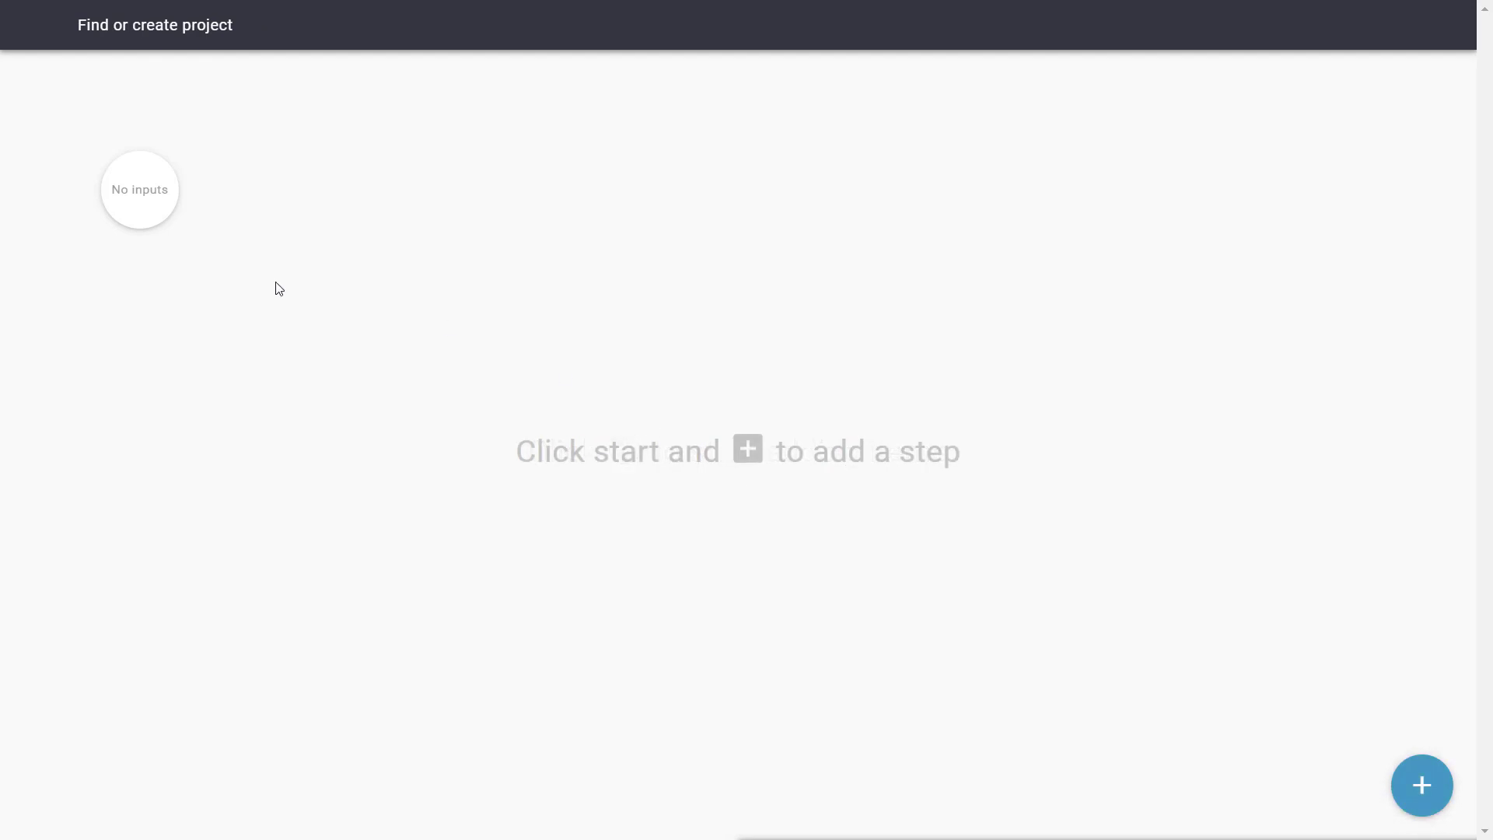
left_click(145, 196)
left_click(159, 219)
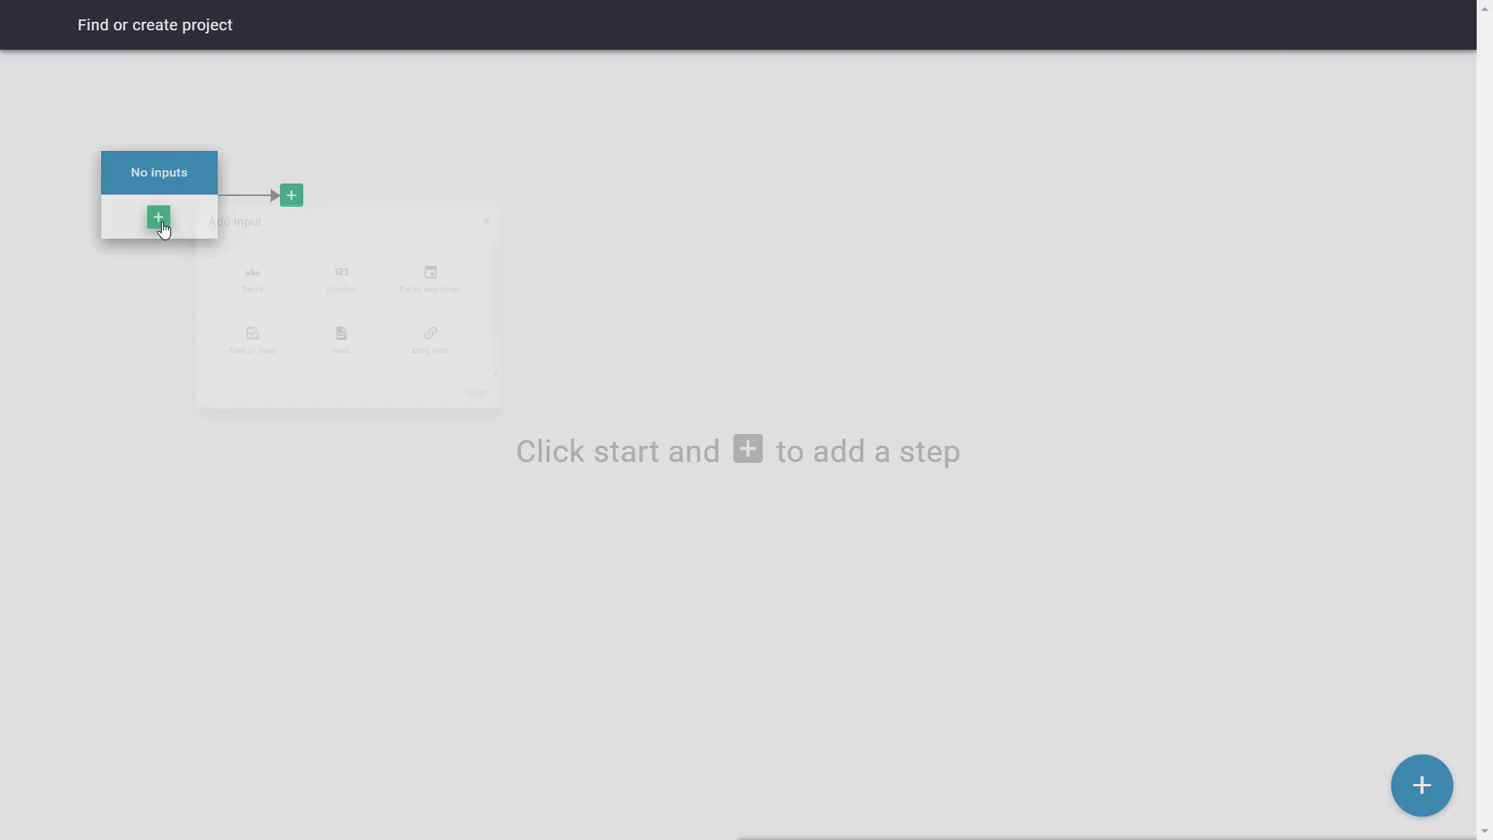
left_click(615, 398)
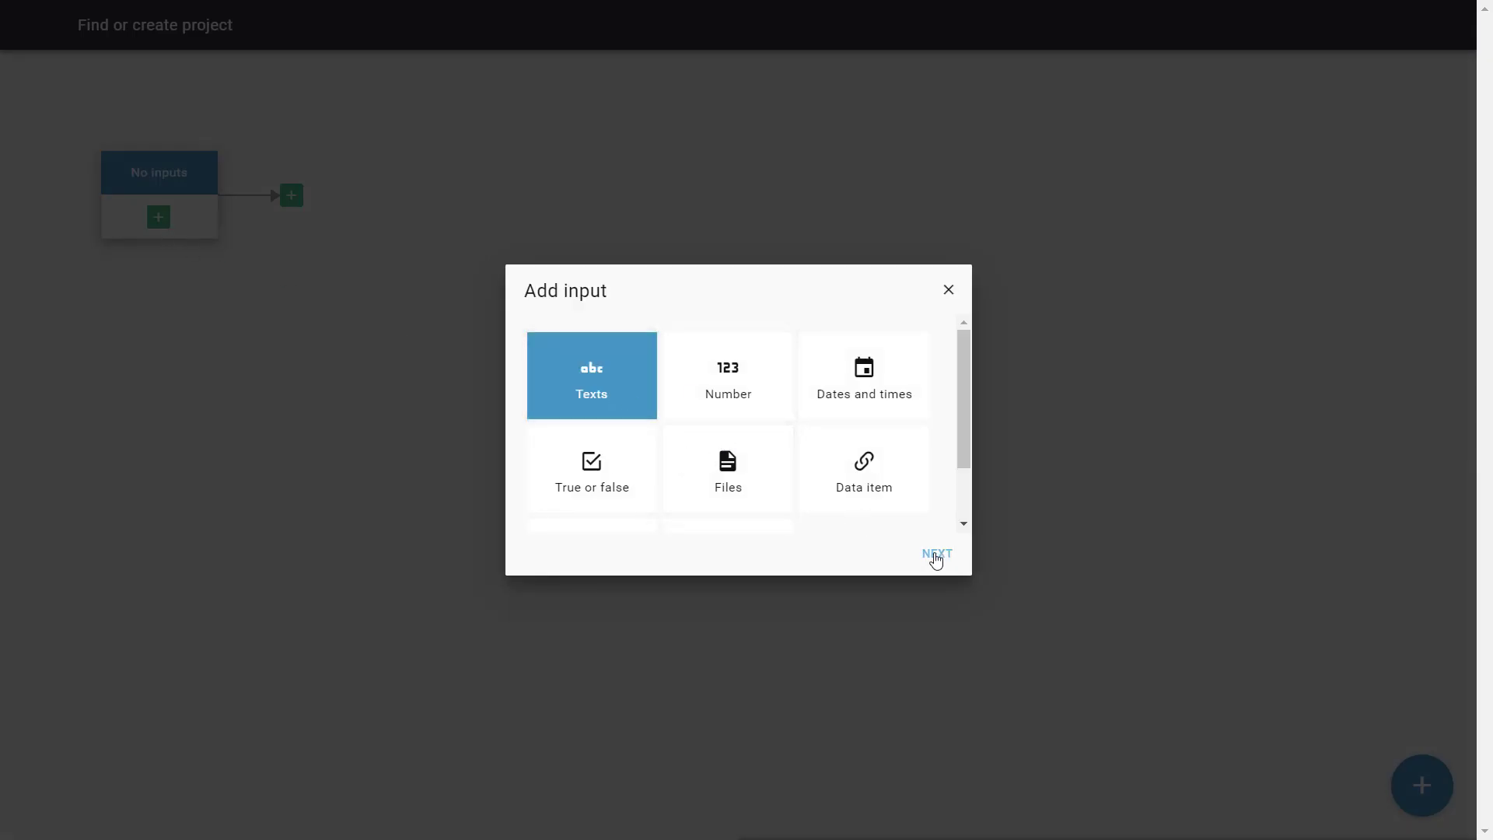
left_click(939, 554)
left_click(589, 387)
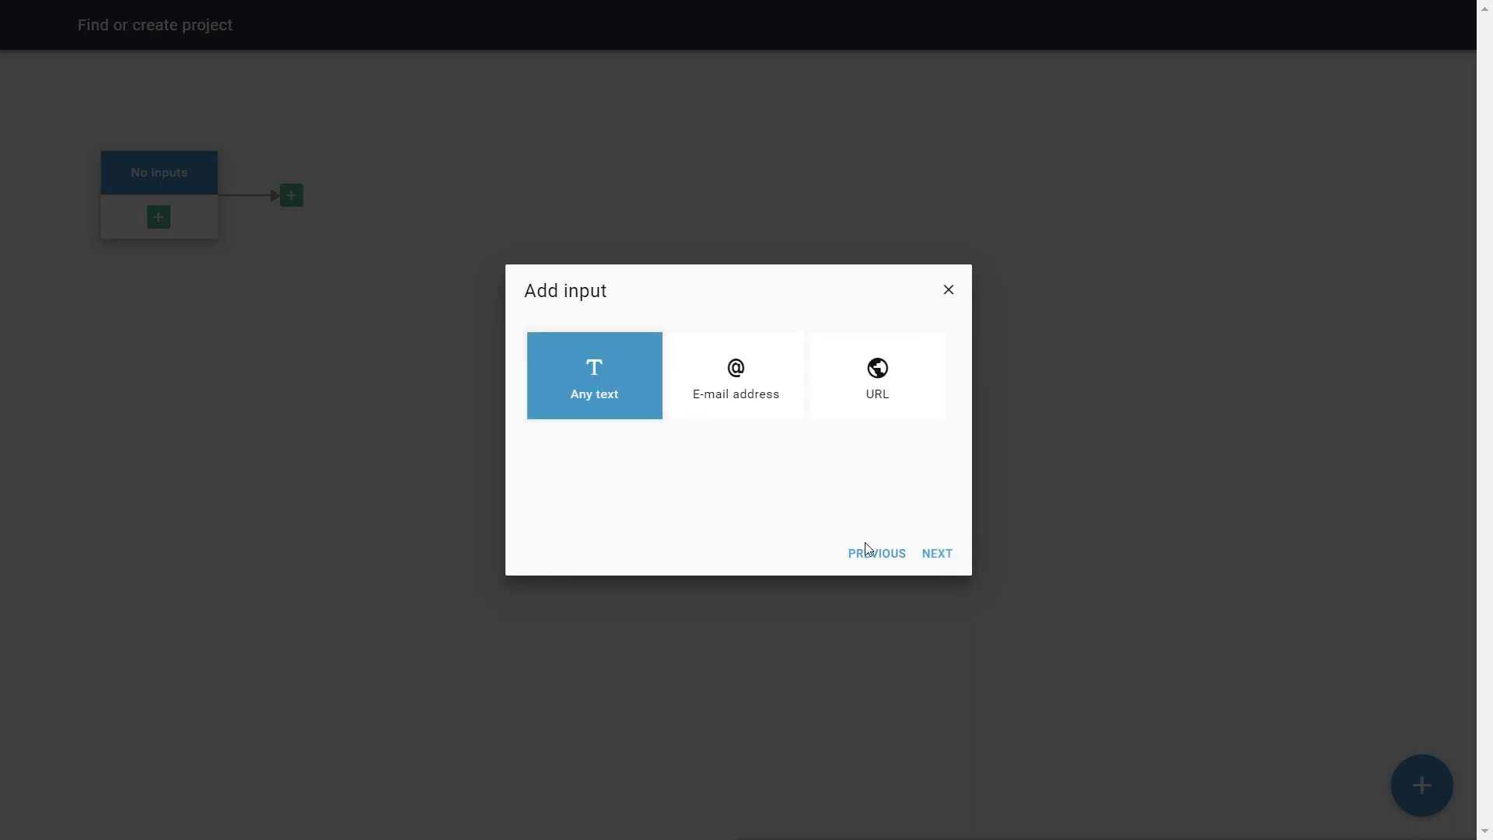
left_click(939, 555)
left_click(585, 389)
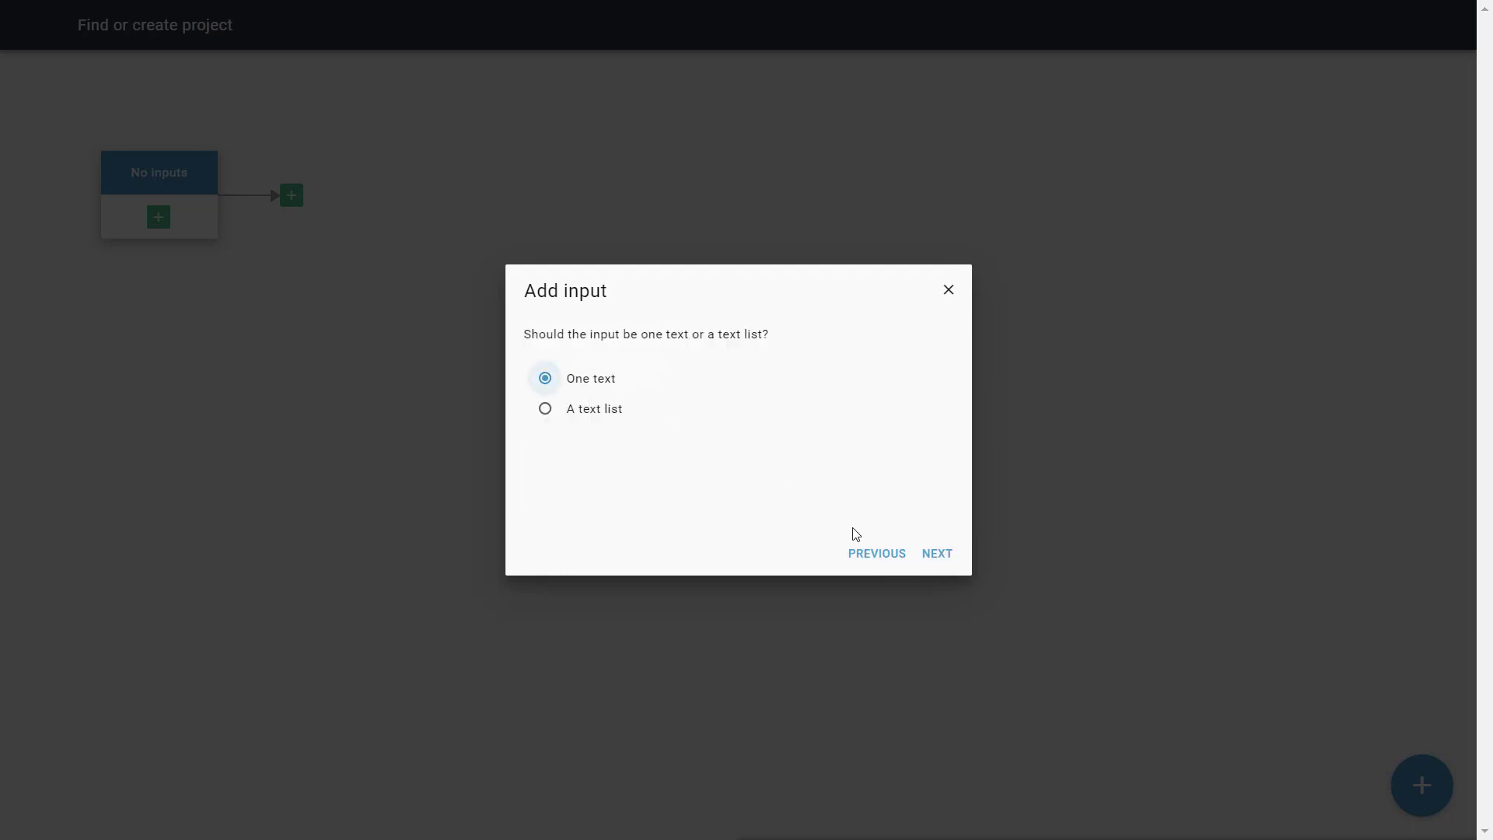
left_click(939, 553)
type("Descr")
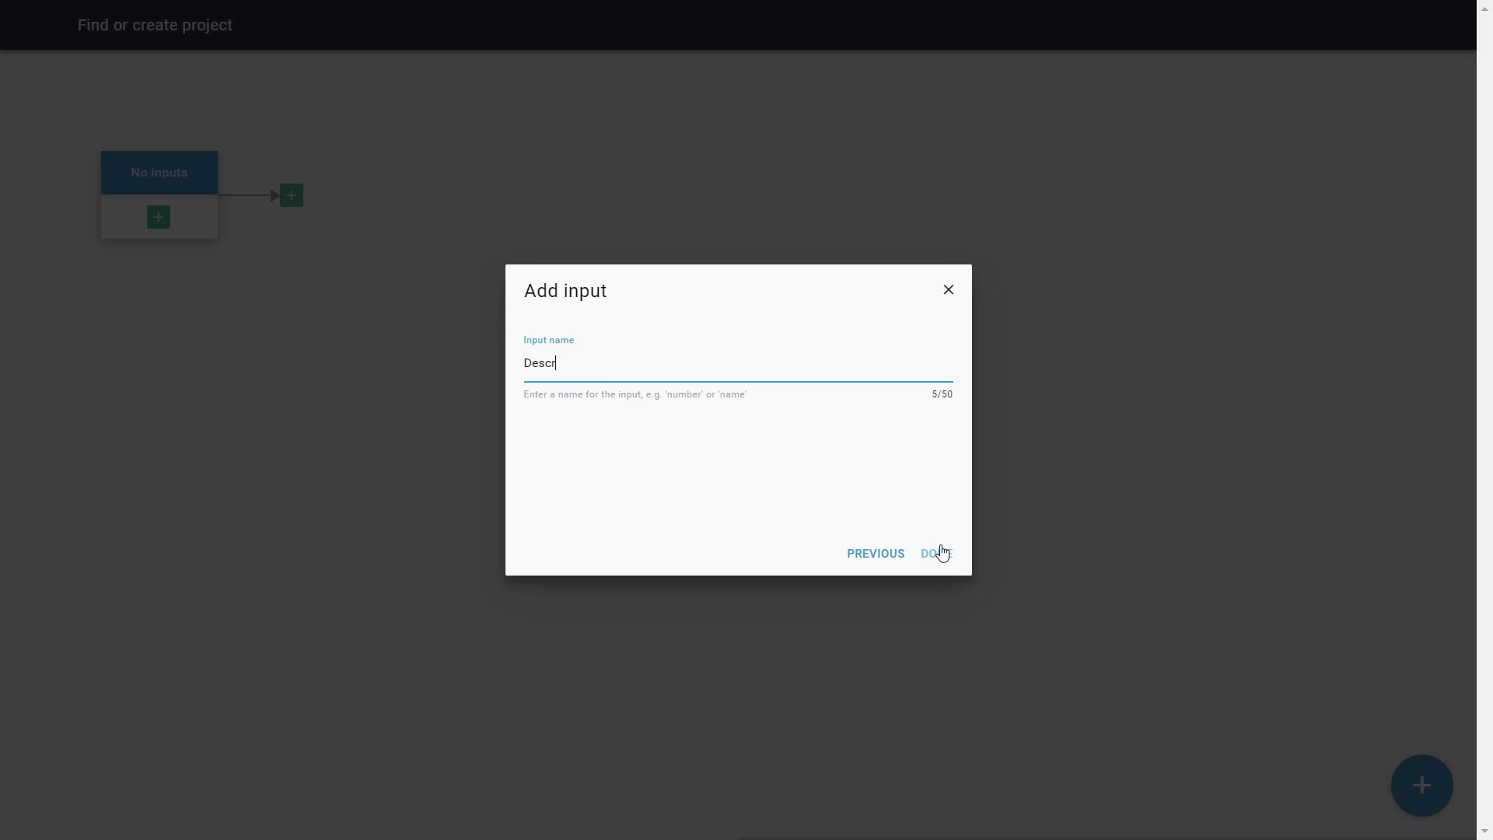
type("iption")
left_click(936, 552)
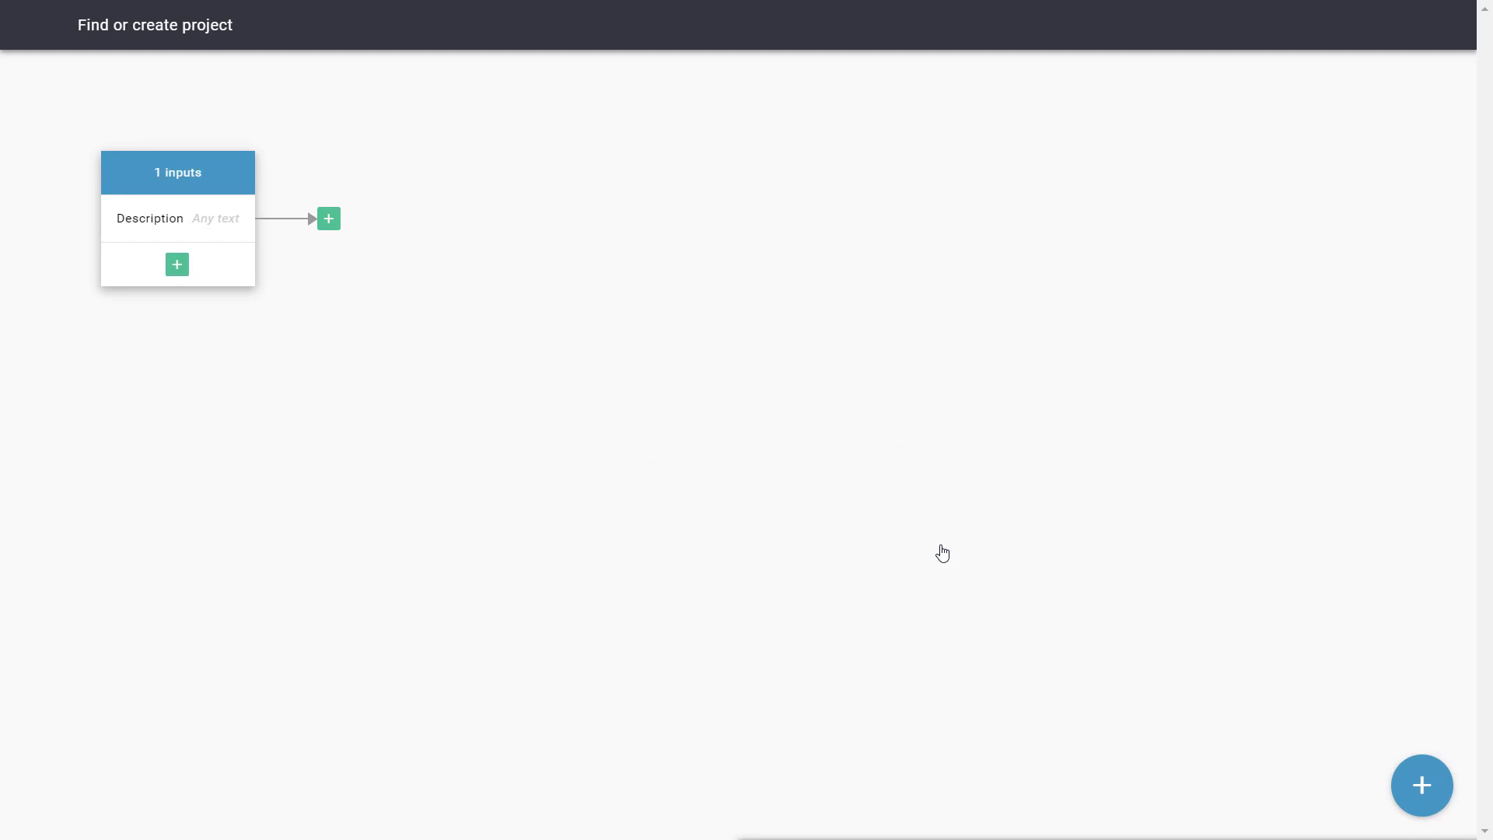
Add a Data look-up step after the inputs and set it to look up Project data
left_click(330, 221)
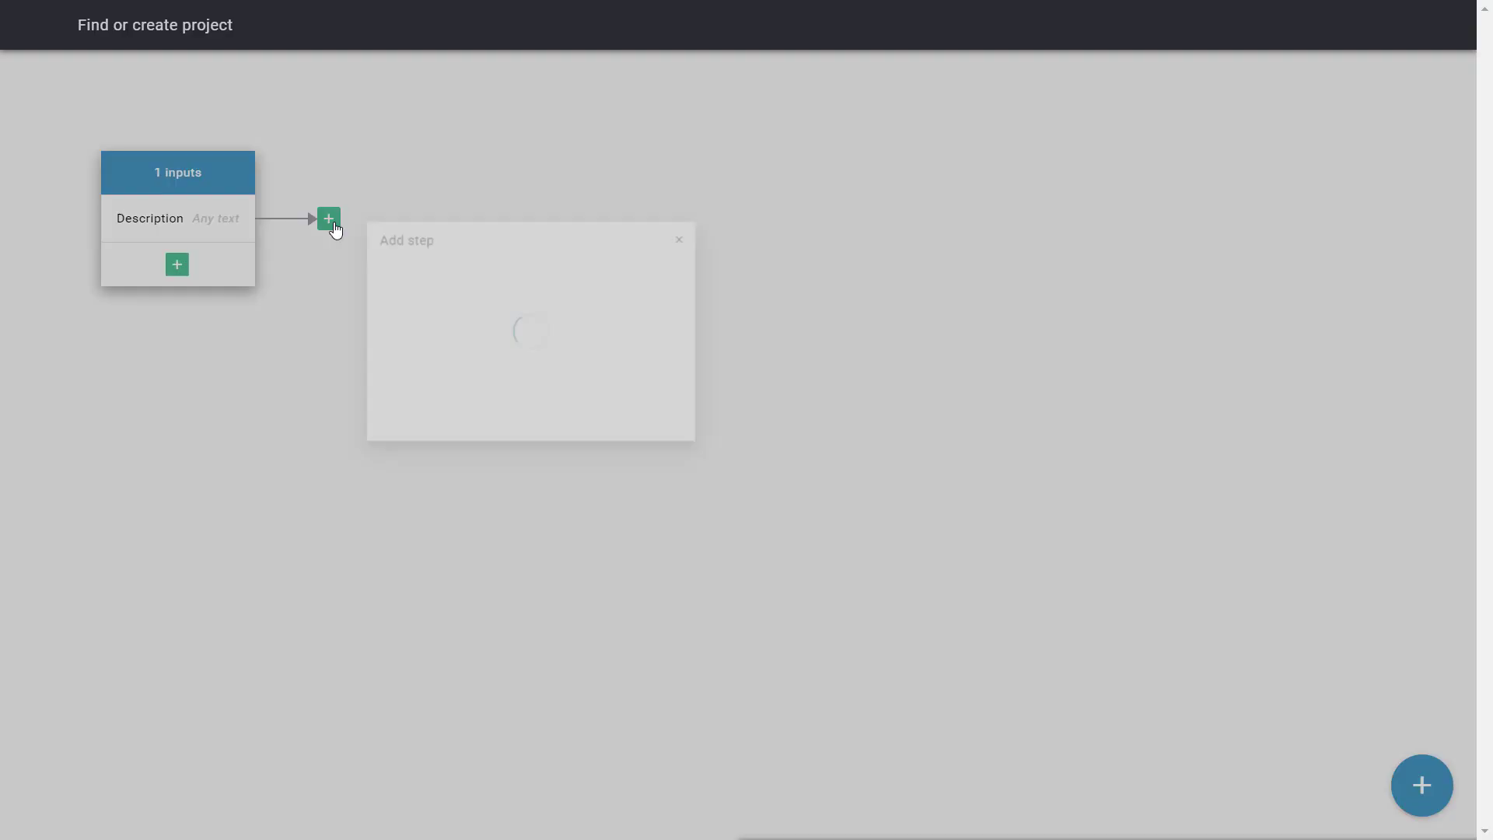
scroll(777, 474, "down", 2)
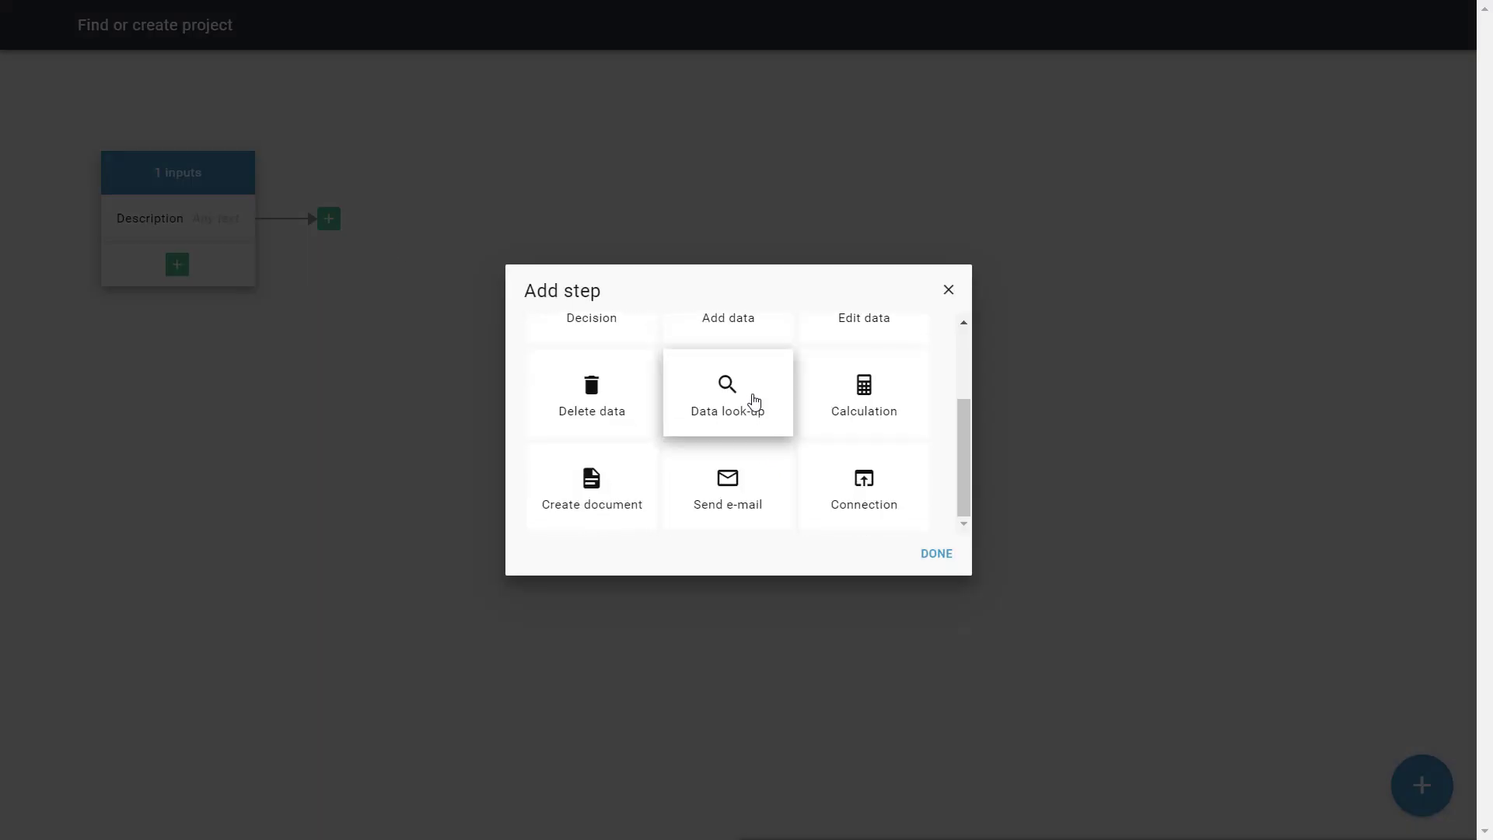
left_click(754, 400)
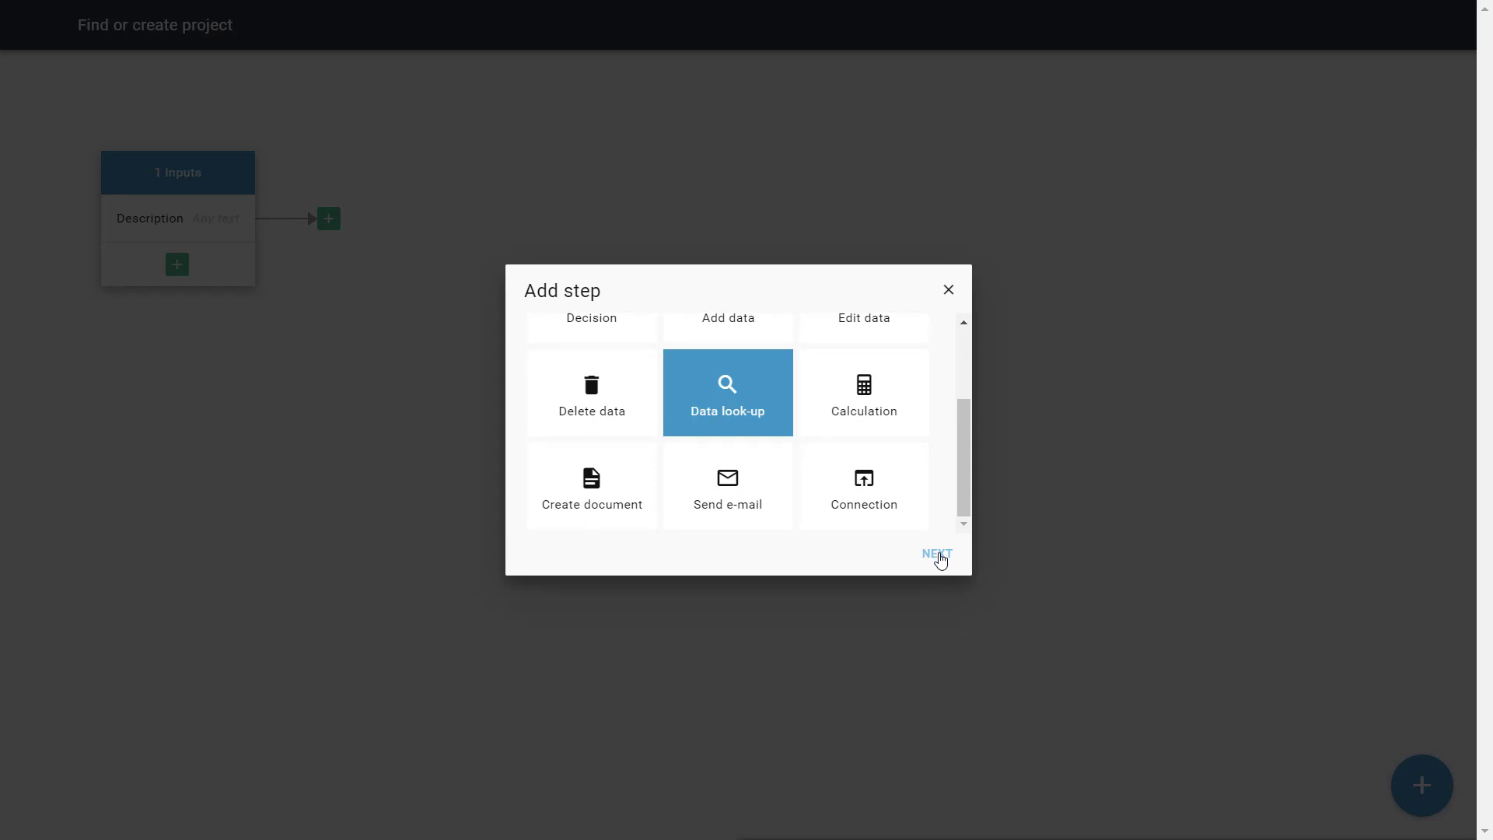
left_click(938, 555)
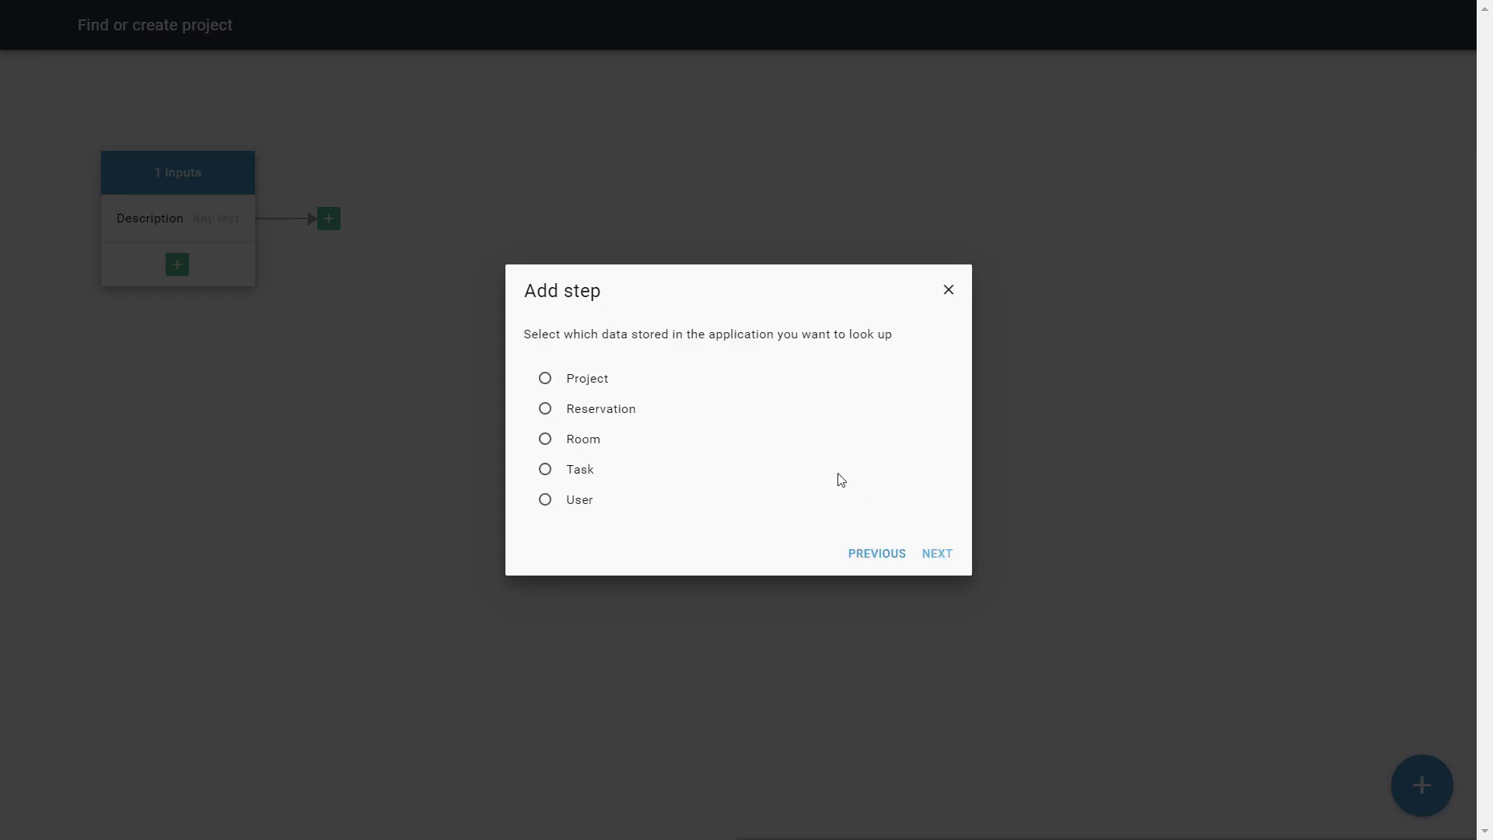
left_click(583, 386)
left_click(938, 555)
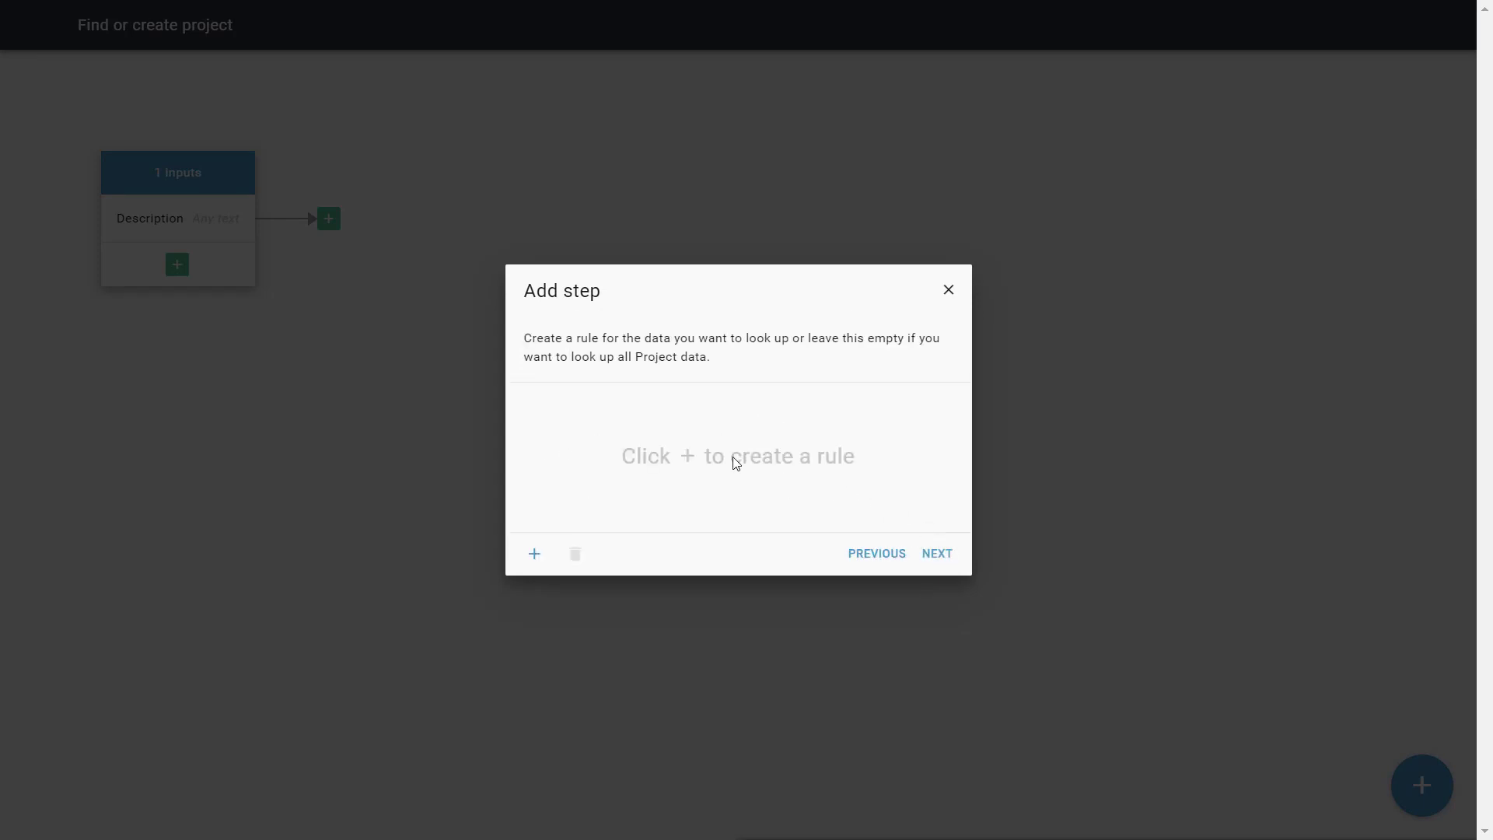
Create a look-up rule that begins with the Description property of Project
left_click(535, 554)
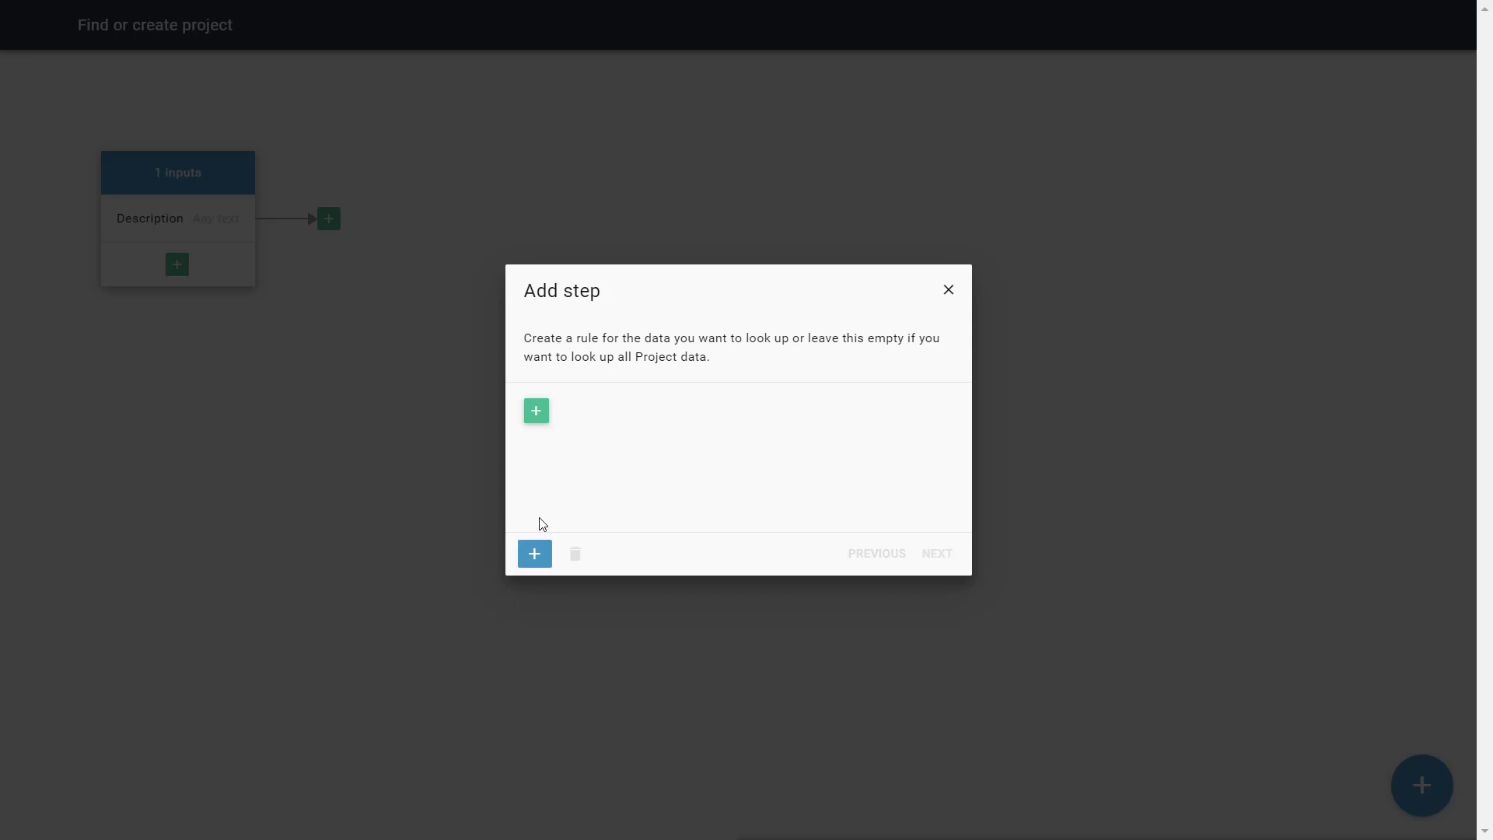
left_click(536, 412)
left_click(886, 404)
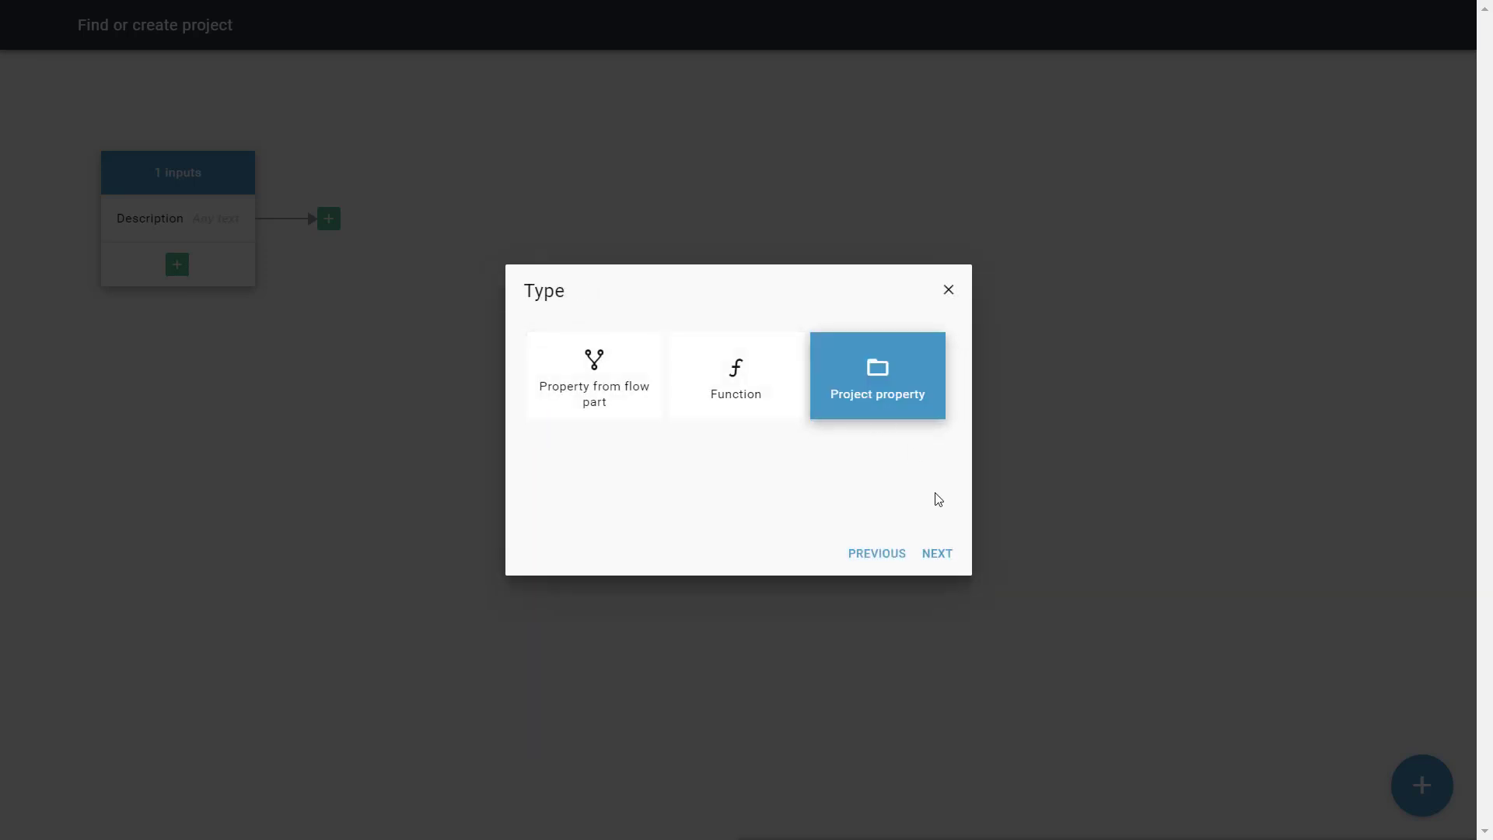
left_click(937, 554)
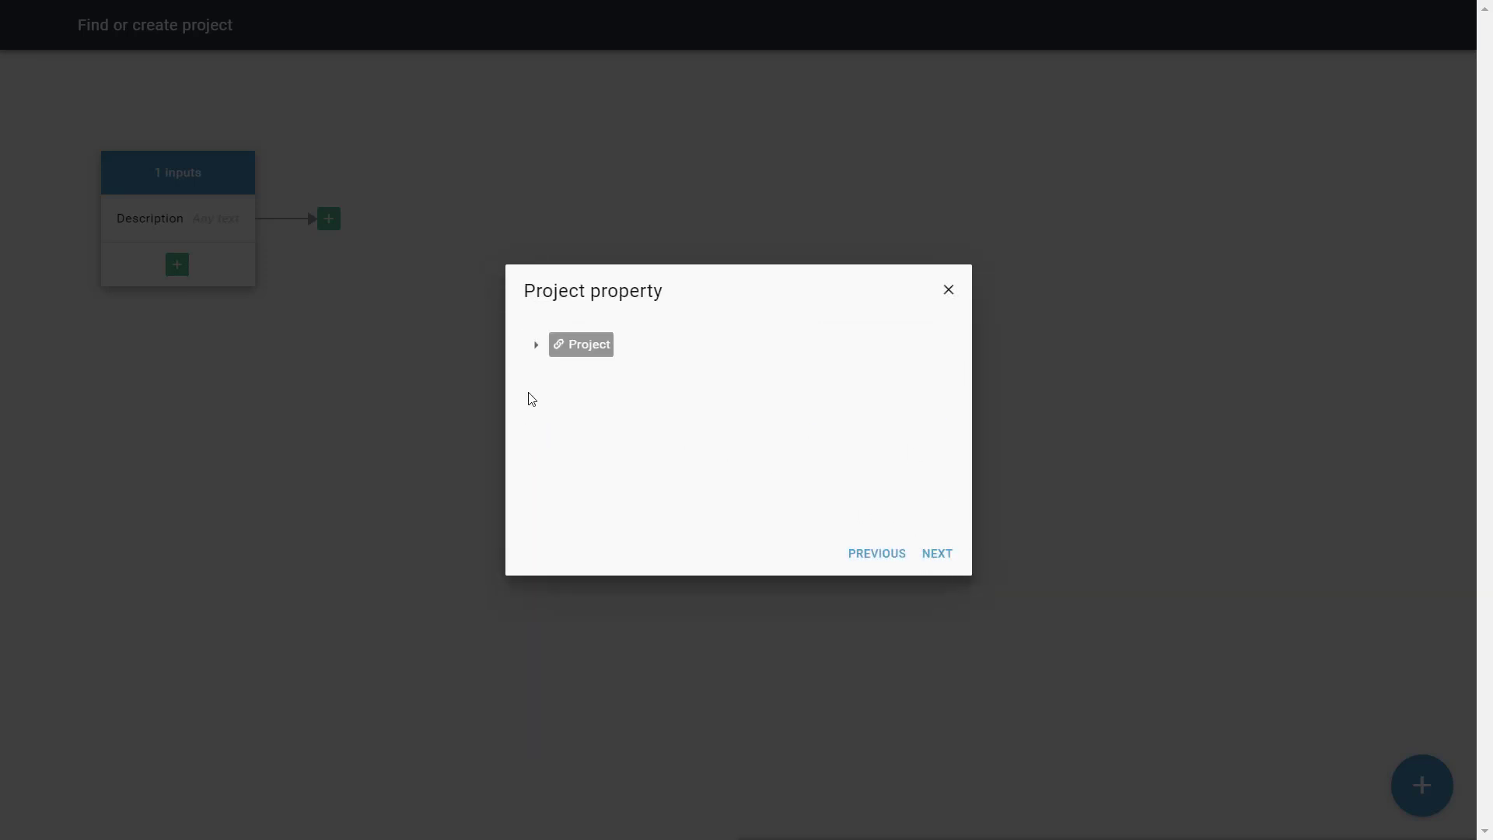
left_click(536, 346)
left_click(614, 373)
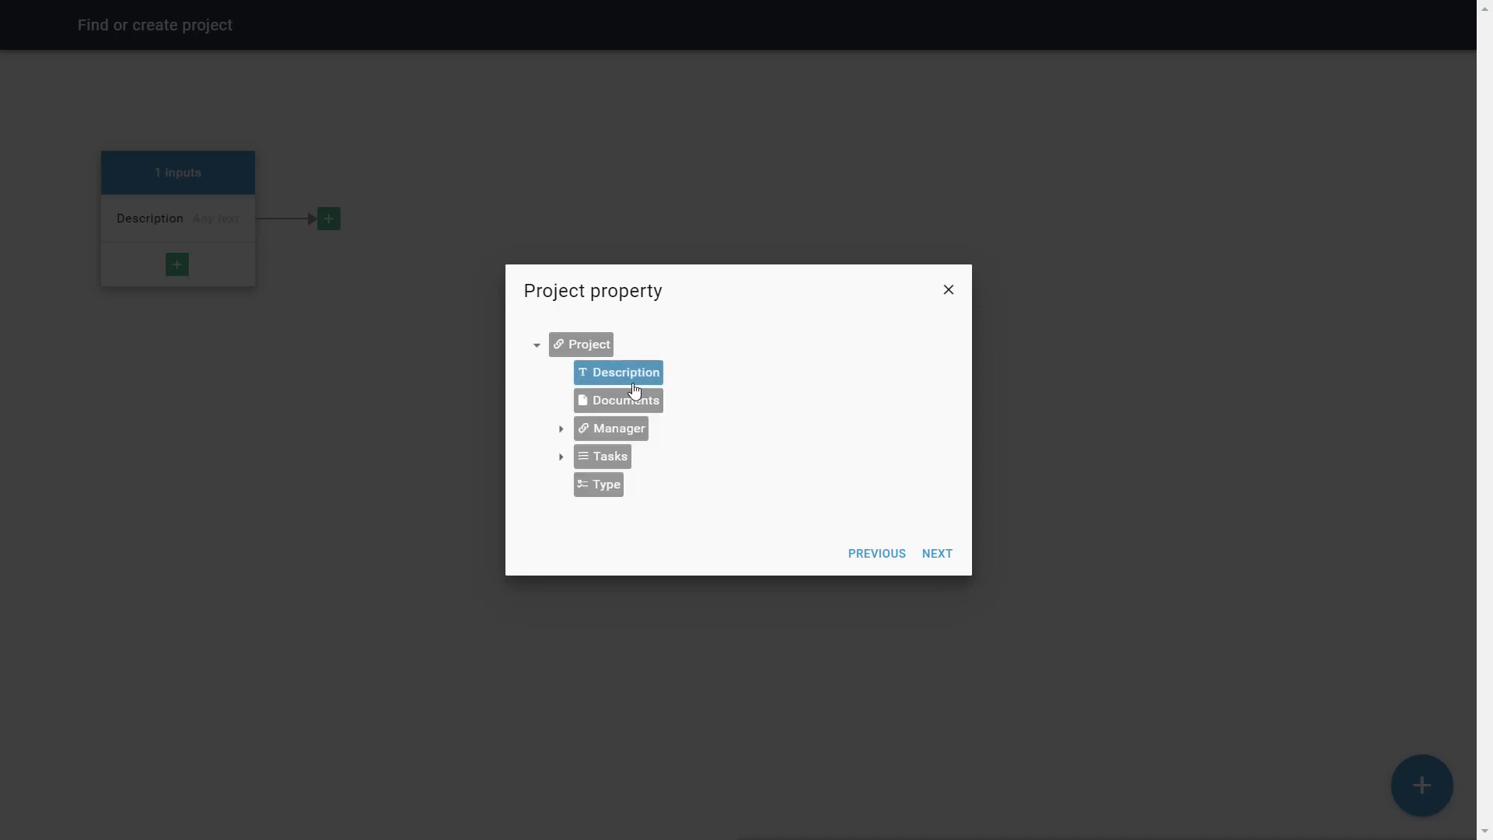
left_click(931, 556)
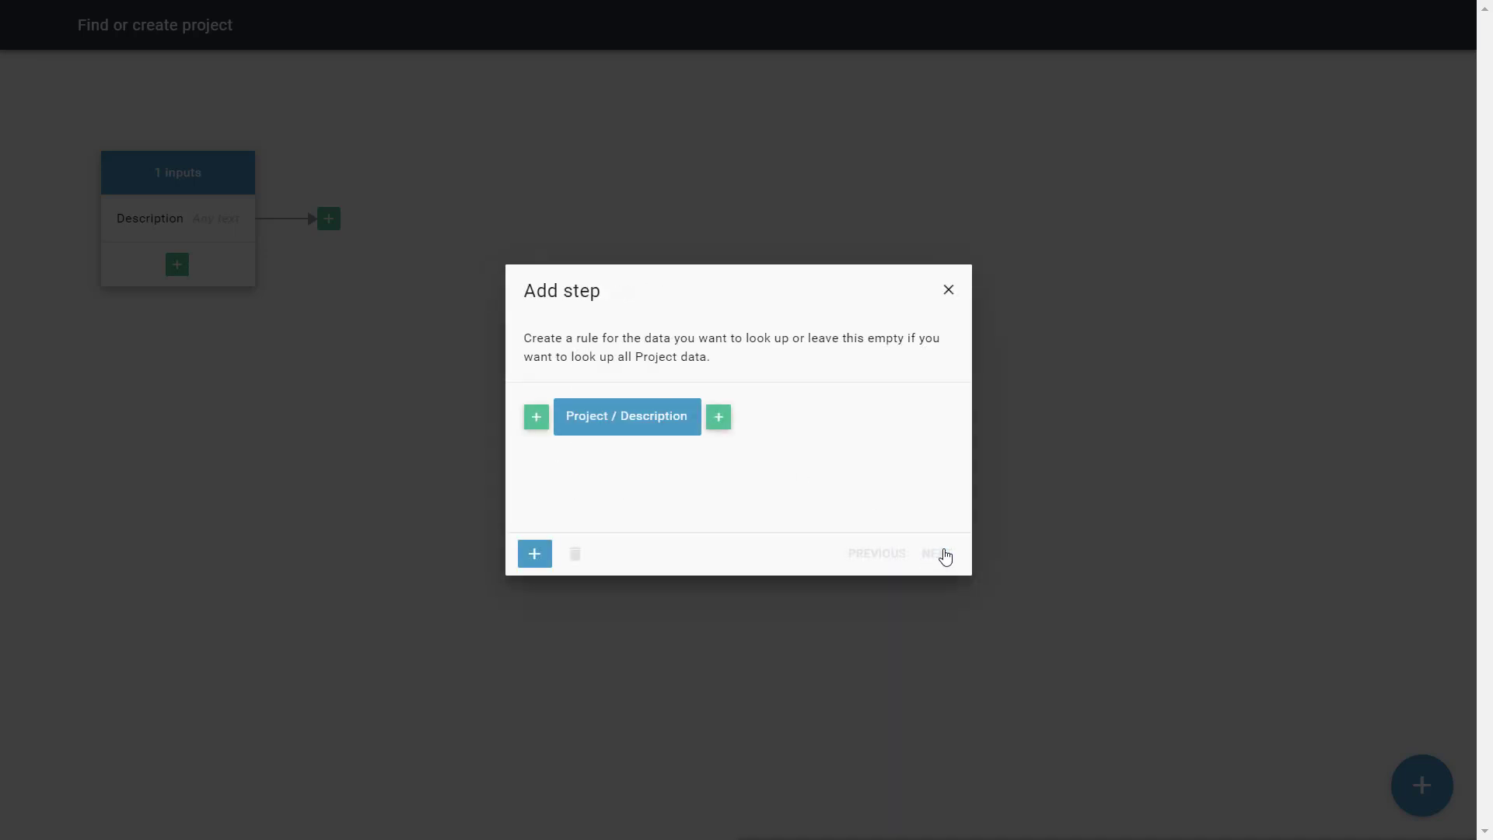
Insert the Equals comparison sign after Project / Description in the look-up rule
left_click(717, 421)
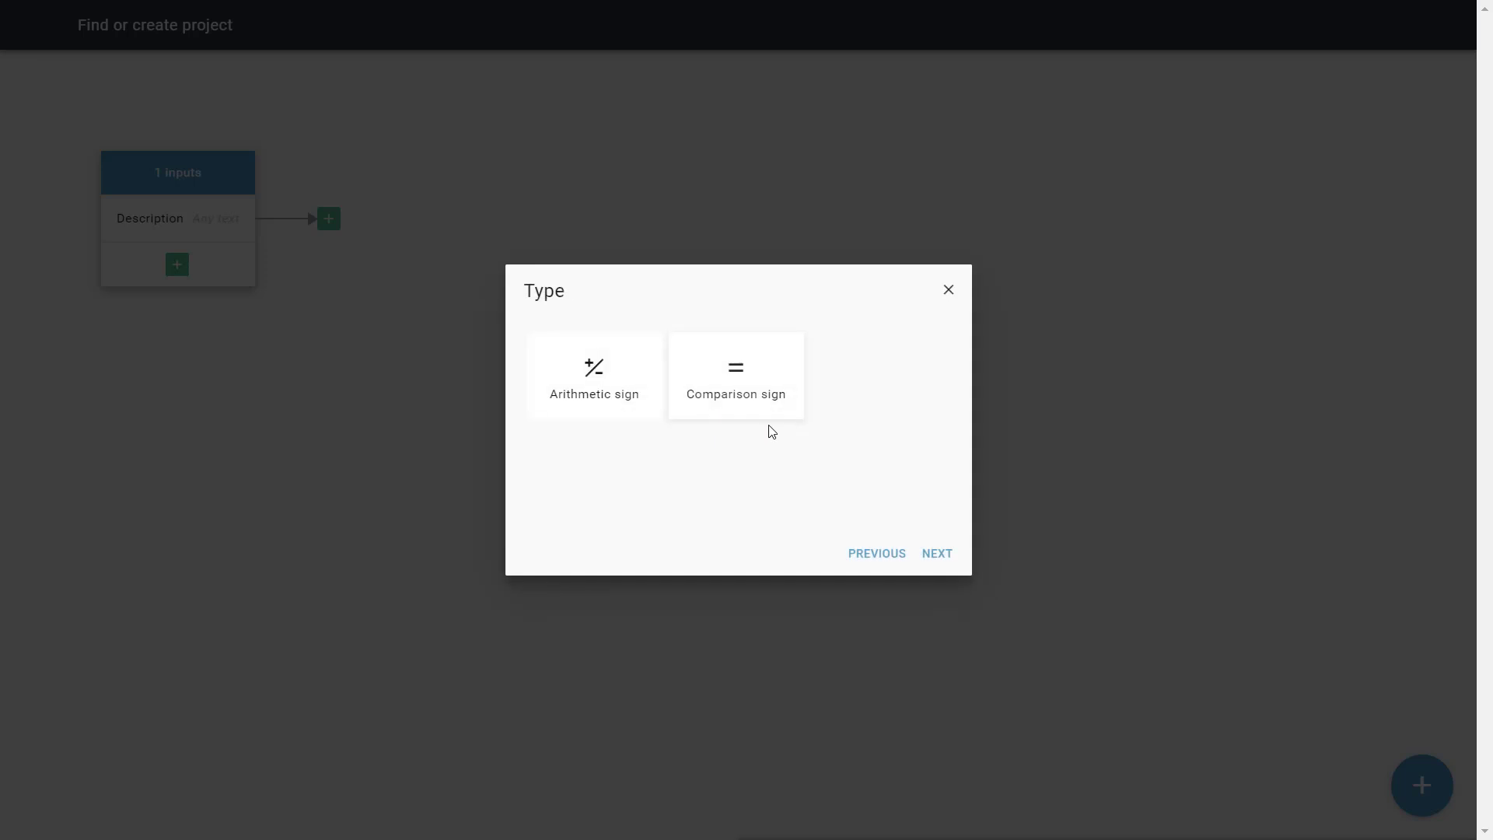
left_click(770, 400)
left_click(936, 556)
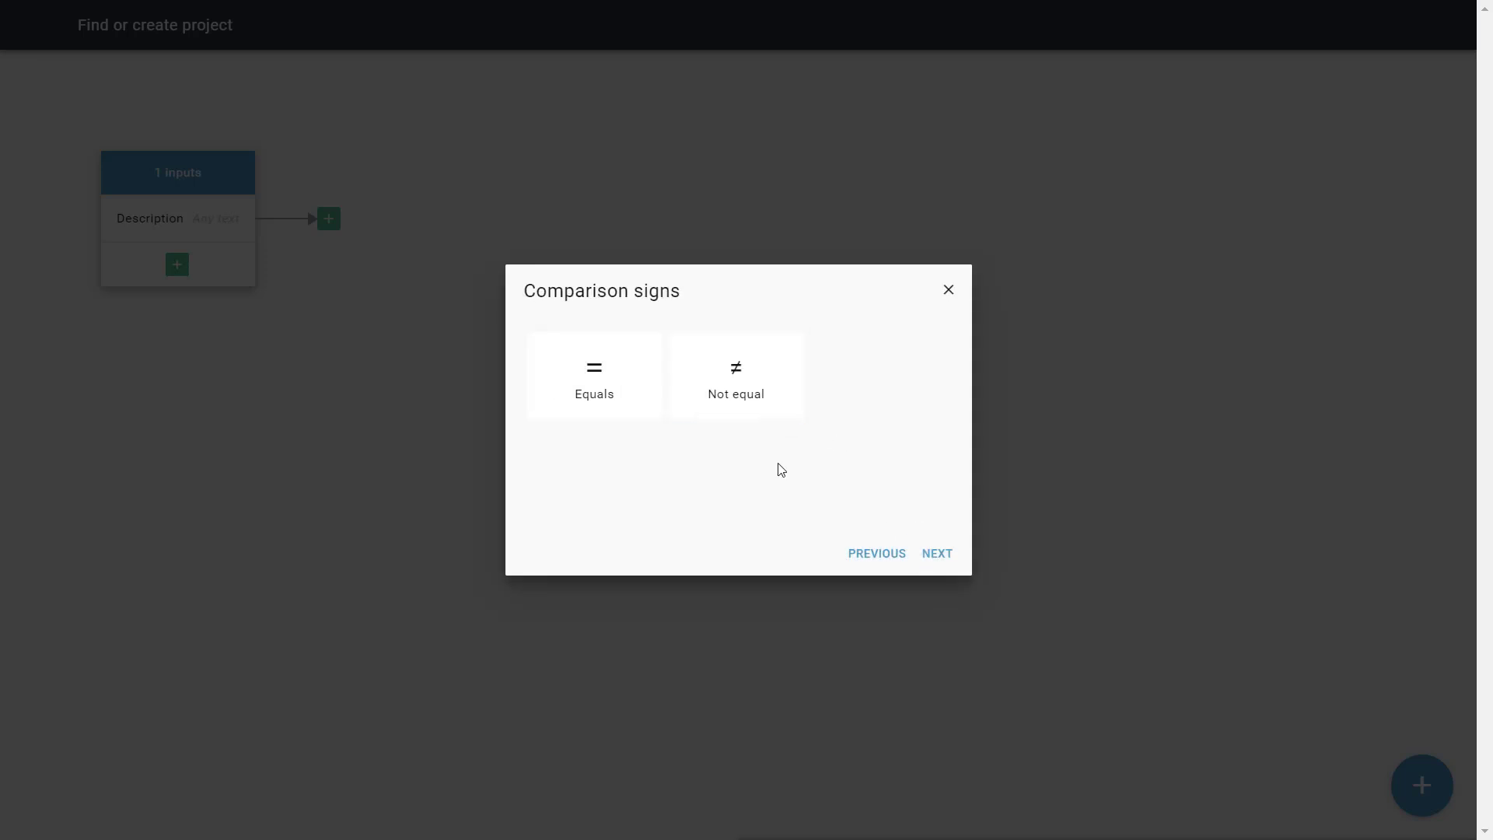
left_click(650, 417)
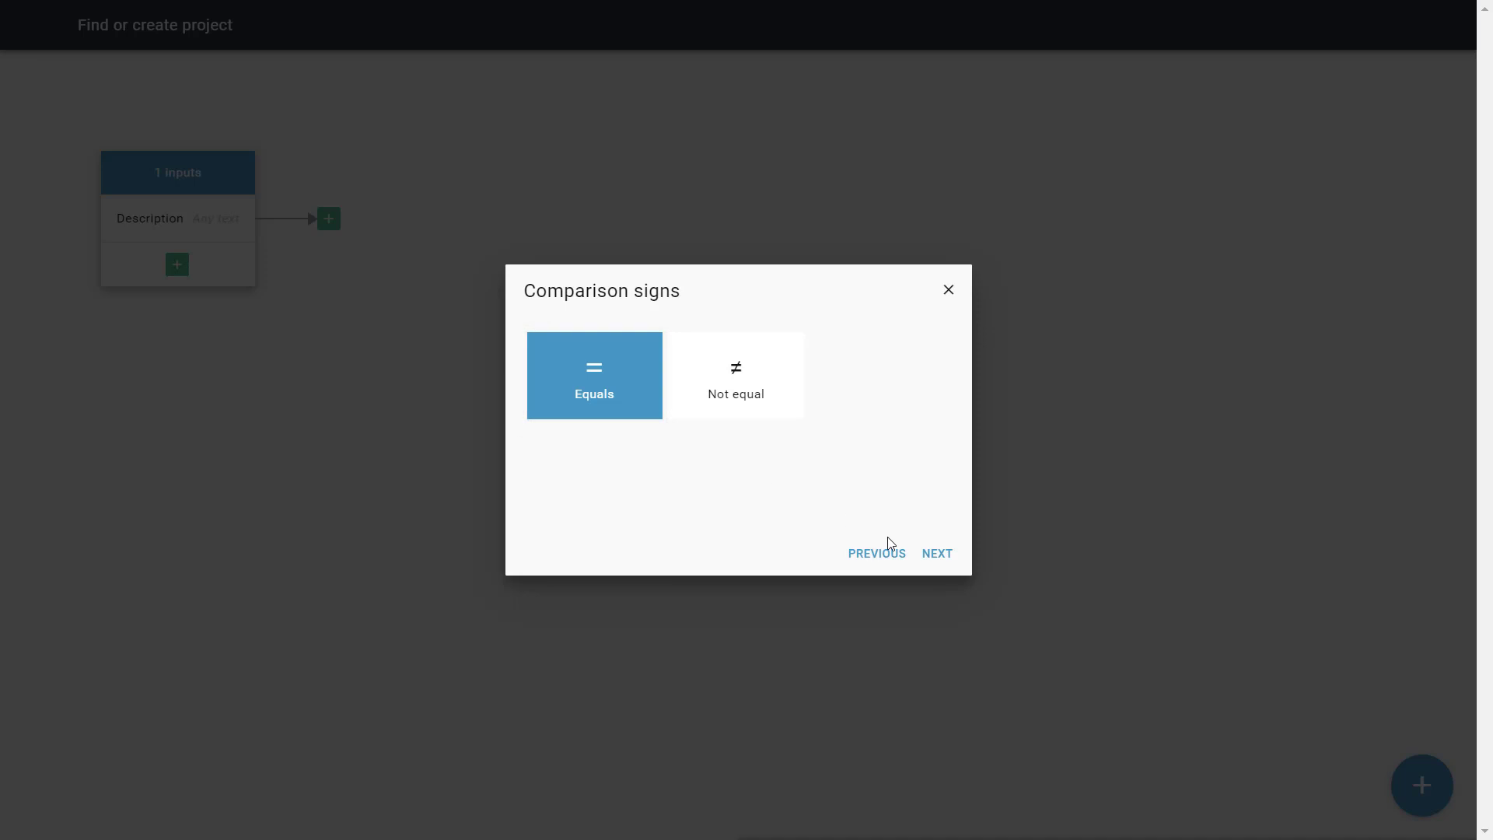
left_click(940, 553)
Complete the rule by comparing against the flow part's Description input, and finish editing the rule
left_click(681, 418)
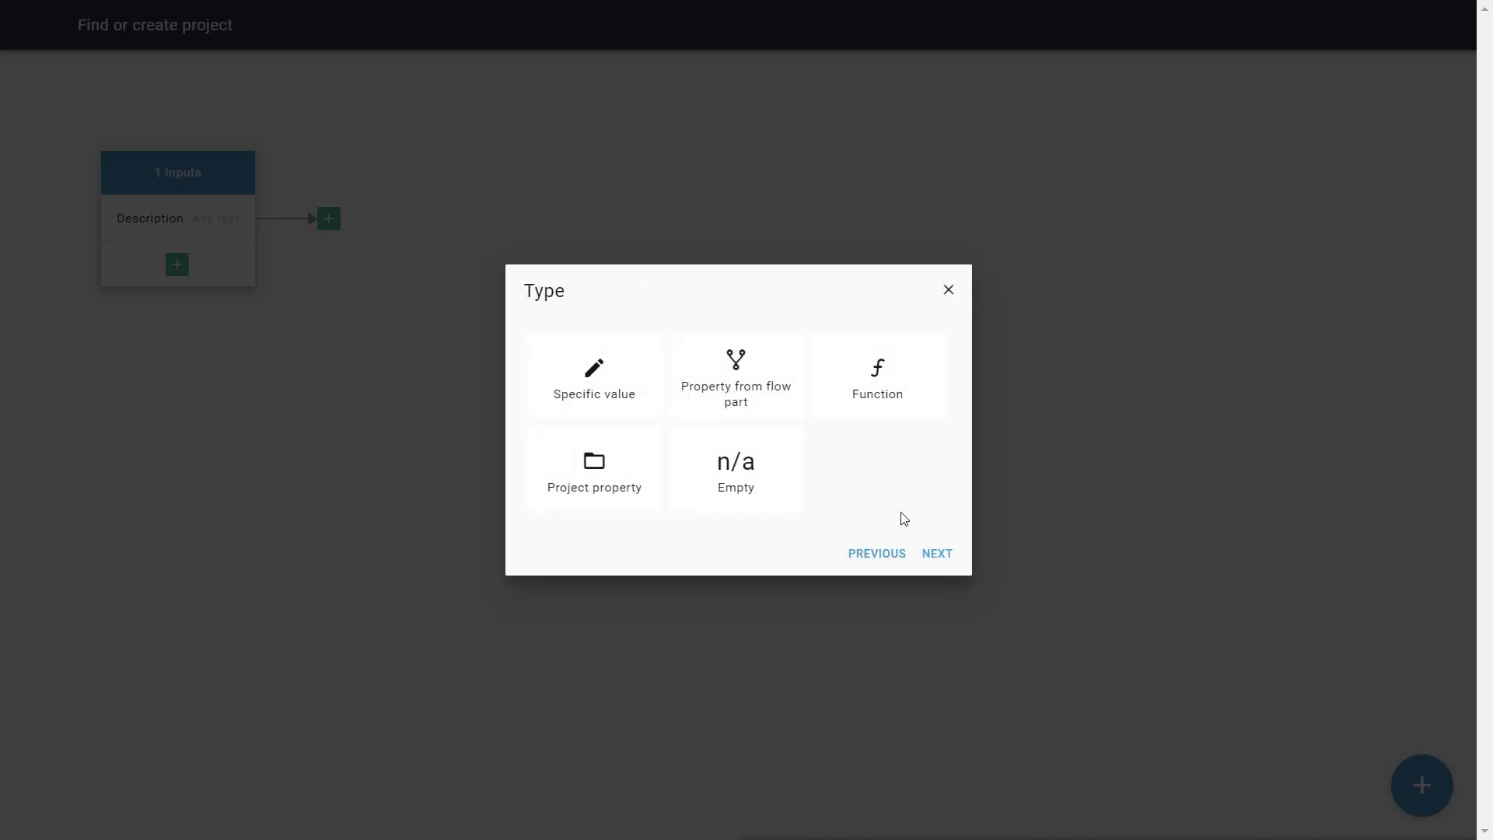
left_click(786, 397)
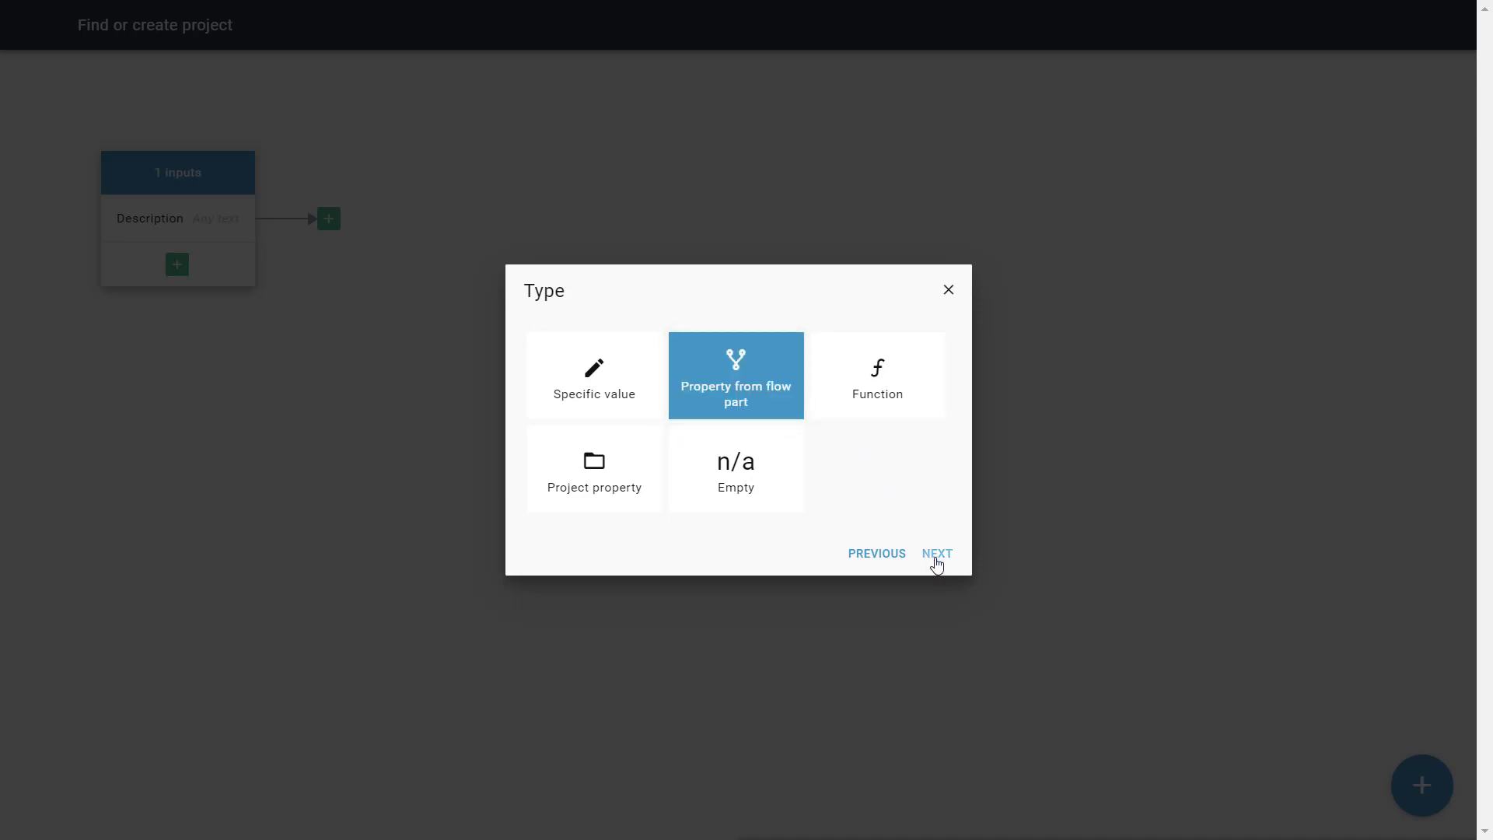
left_click(936, 553)
left_click(536, 344)
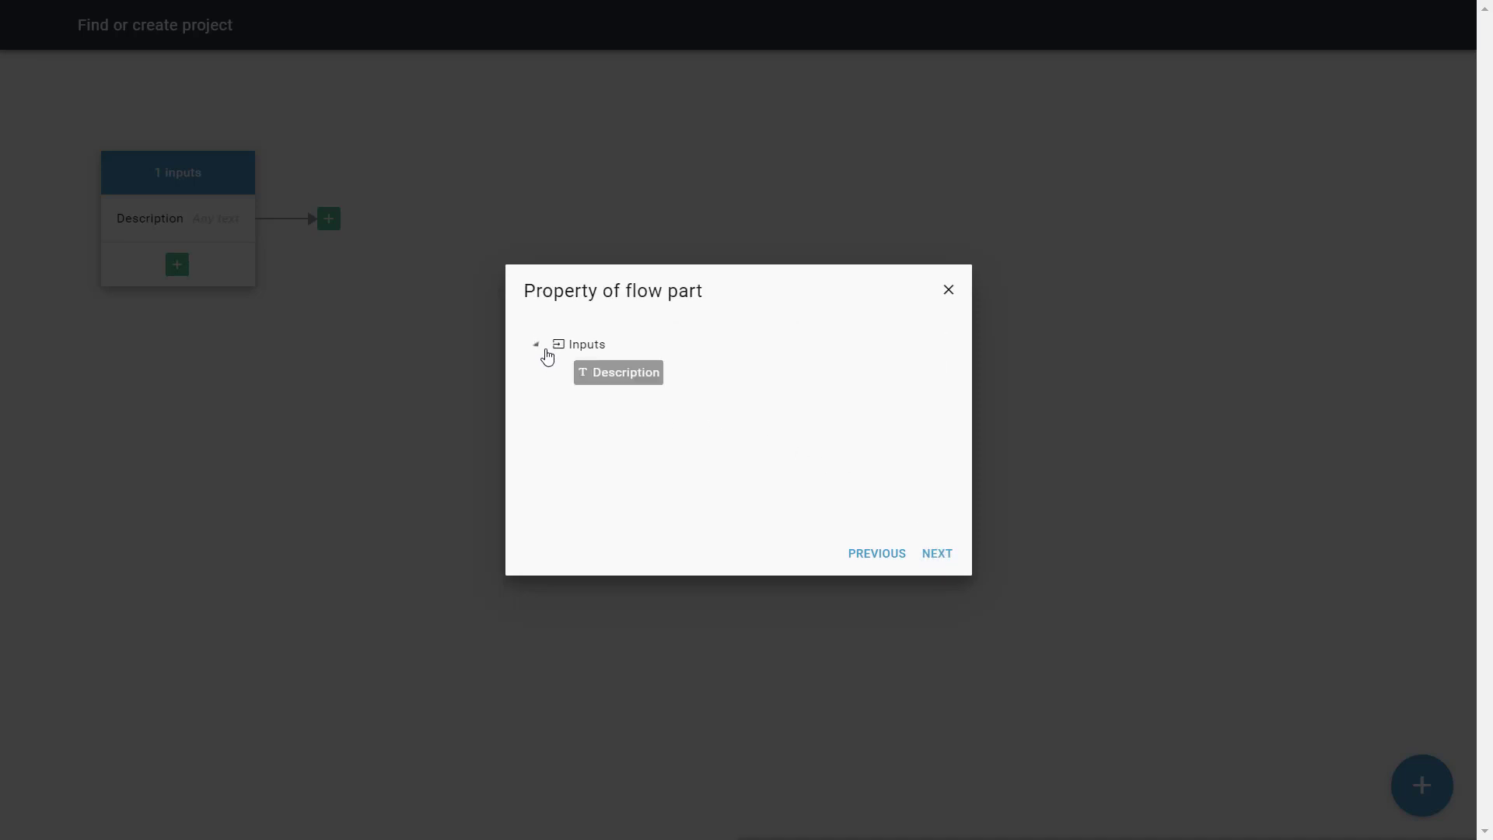
left_click(592, 376)
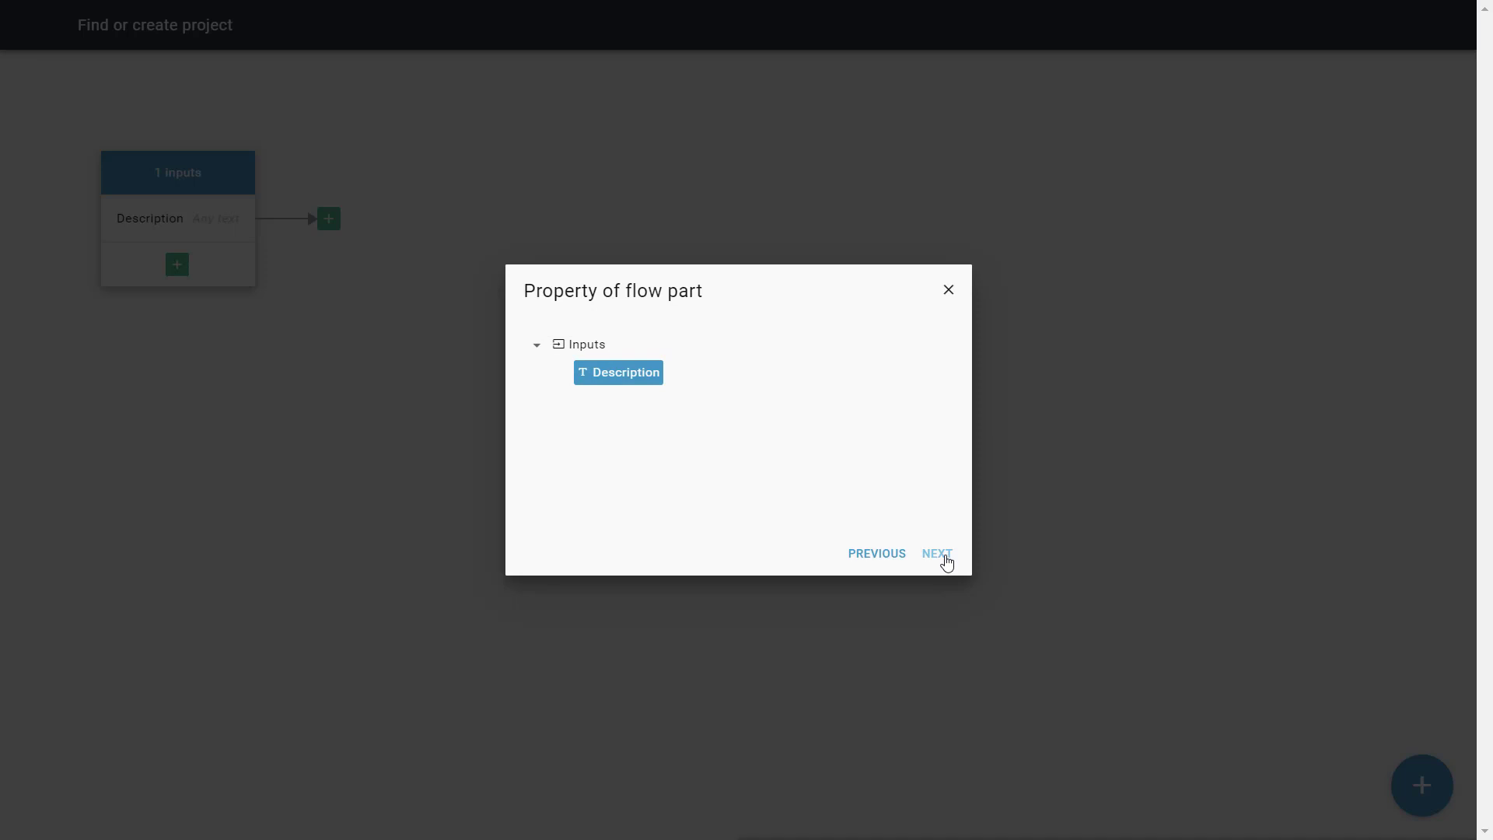
left_click(937, 554)
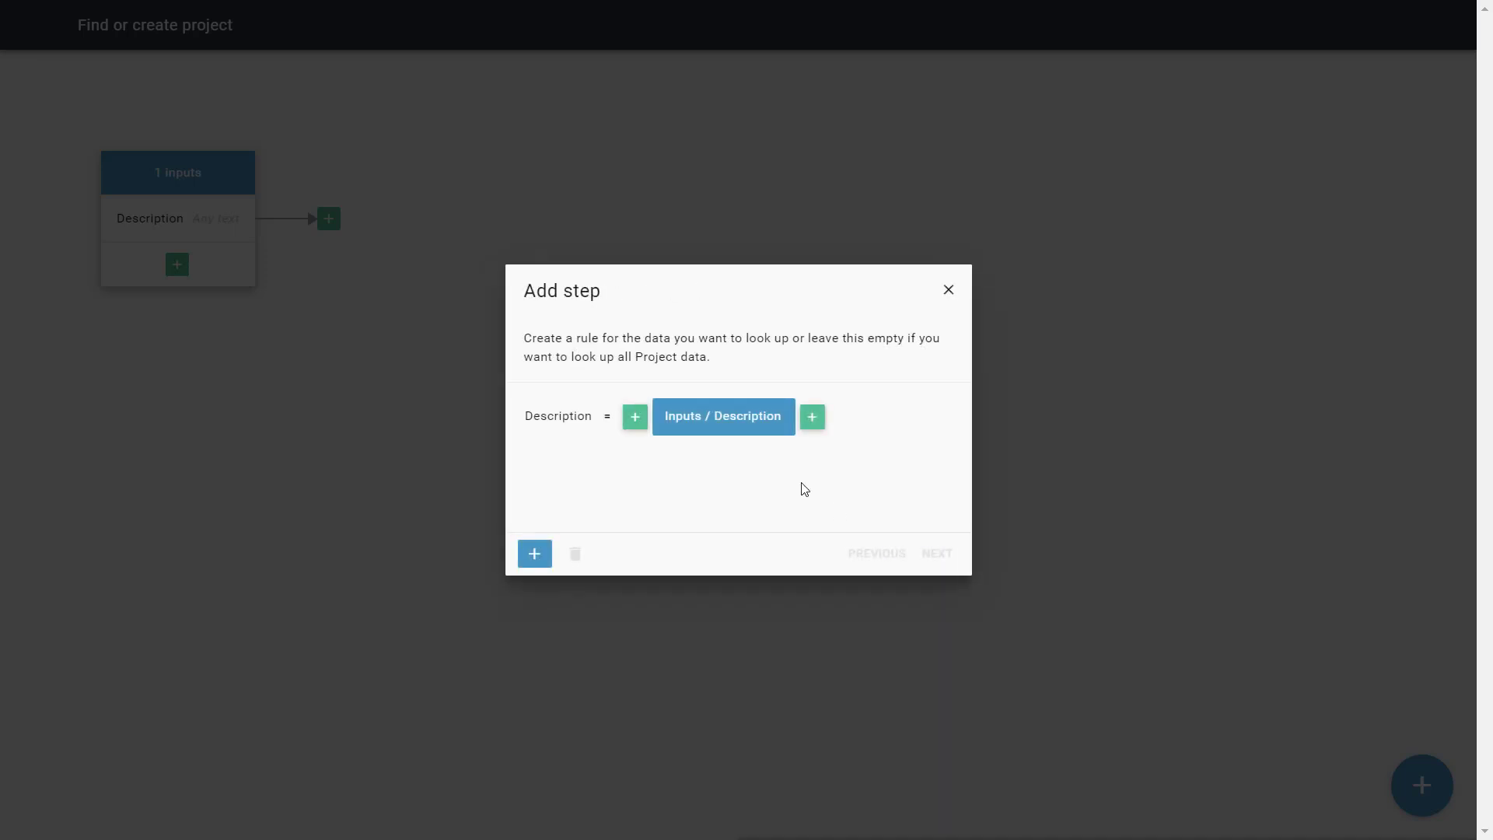
left_click(534, 553)
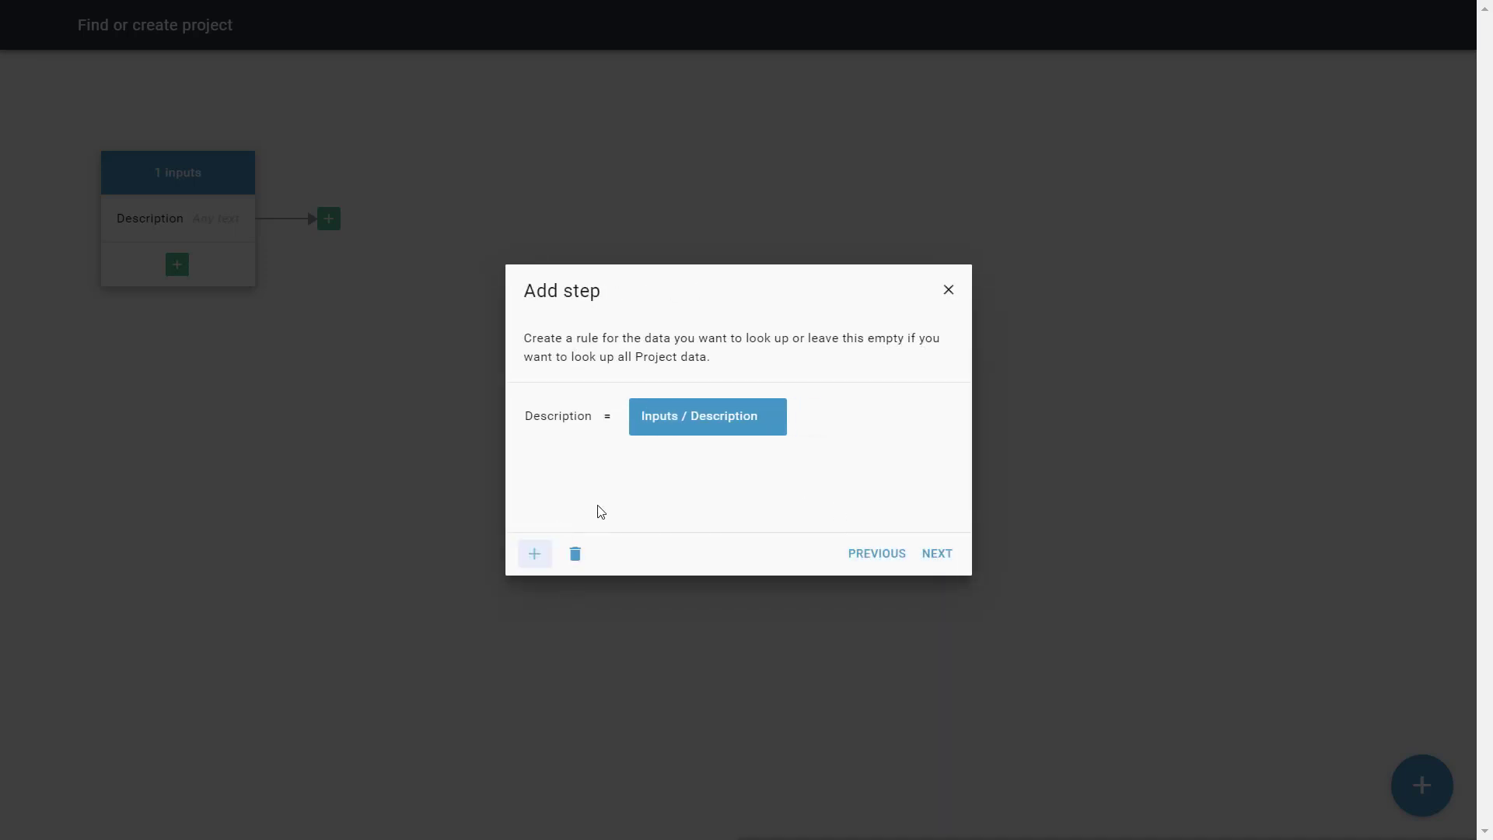
Make the look-up return a single Project sorted by Description, smallest to largest, and name it "Searched project"
left_click(938, 559)
left_click(621, 383)
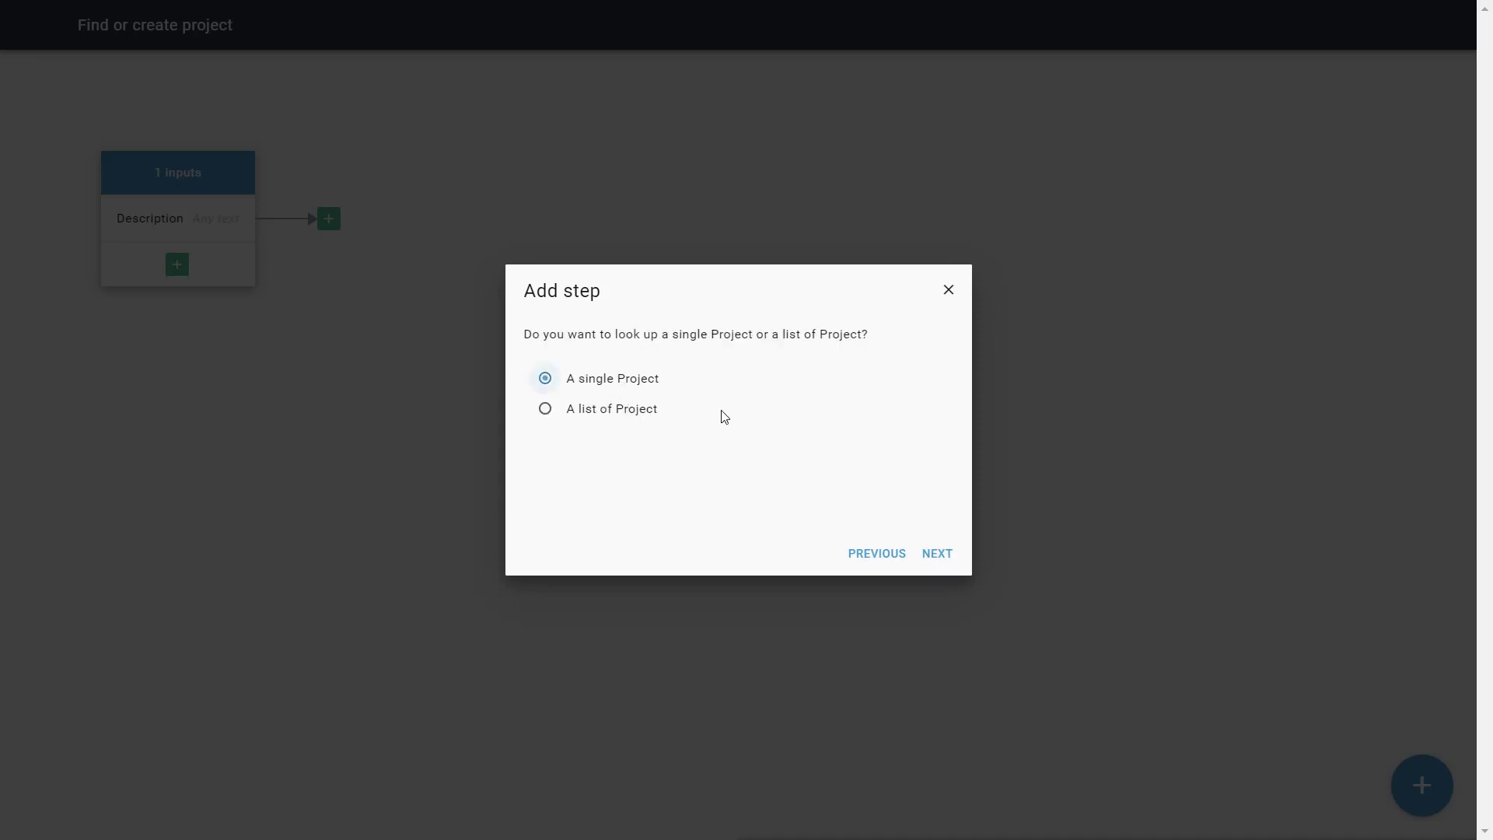
left_click(937, 555)
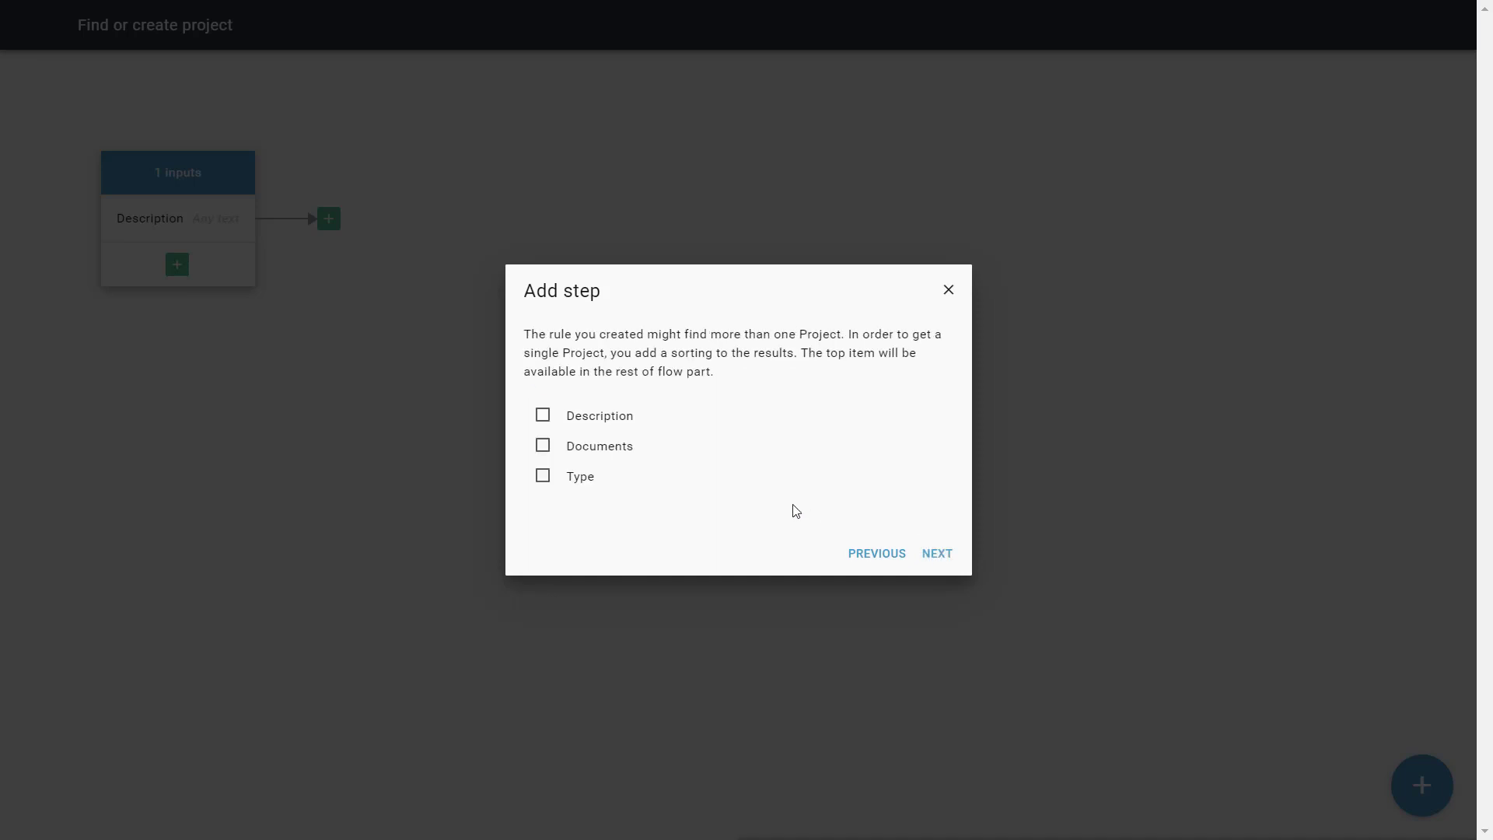
left_click(565, 414)
left_click(937, 553)
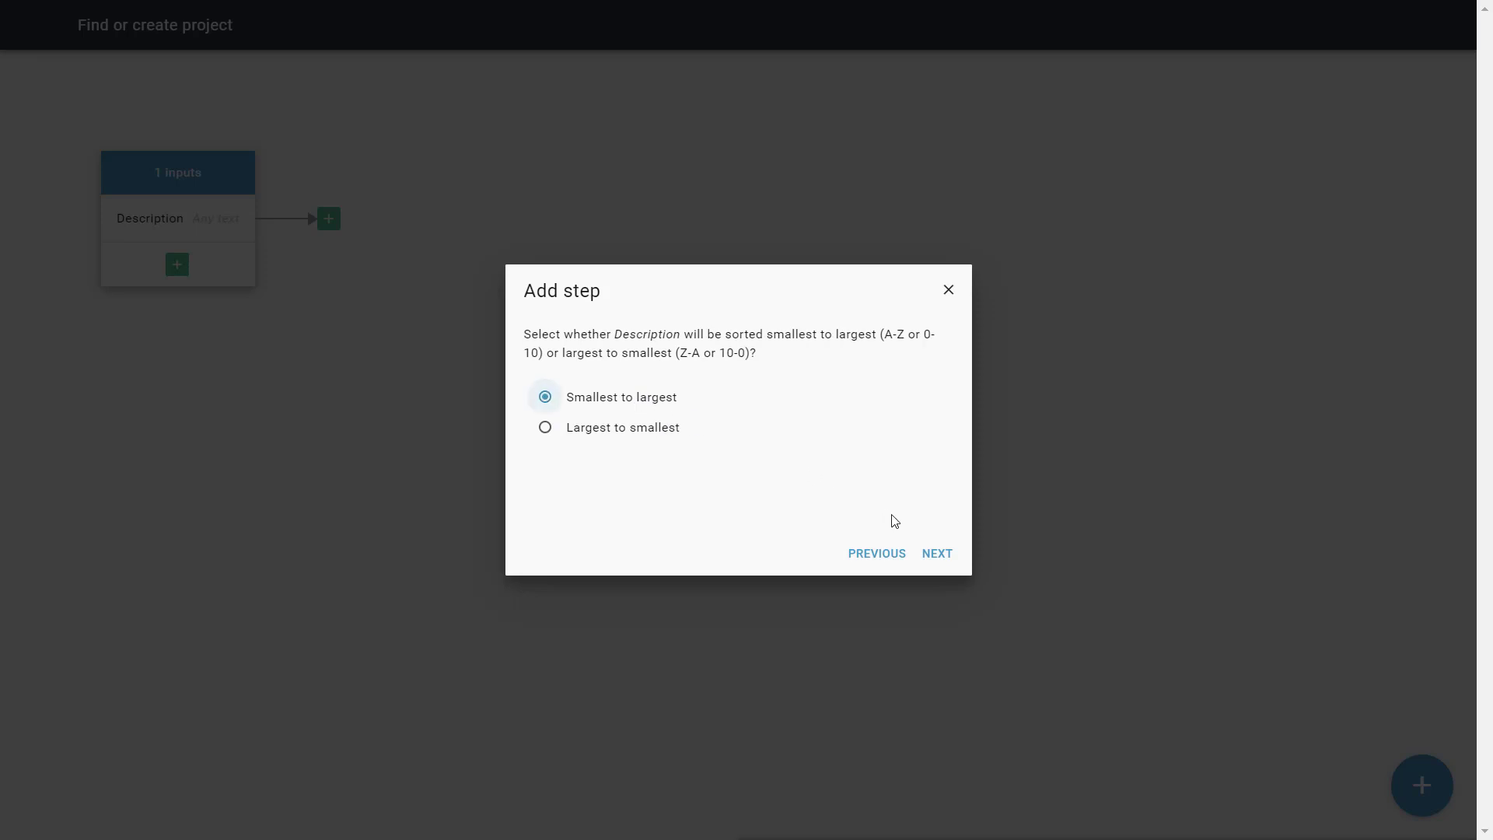
left_click(939, 555)
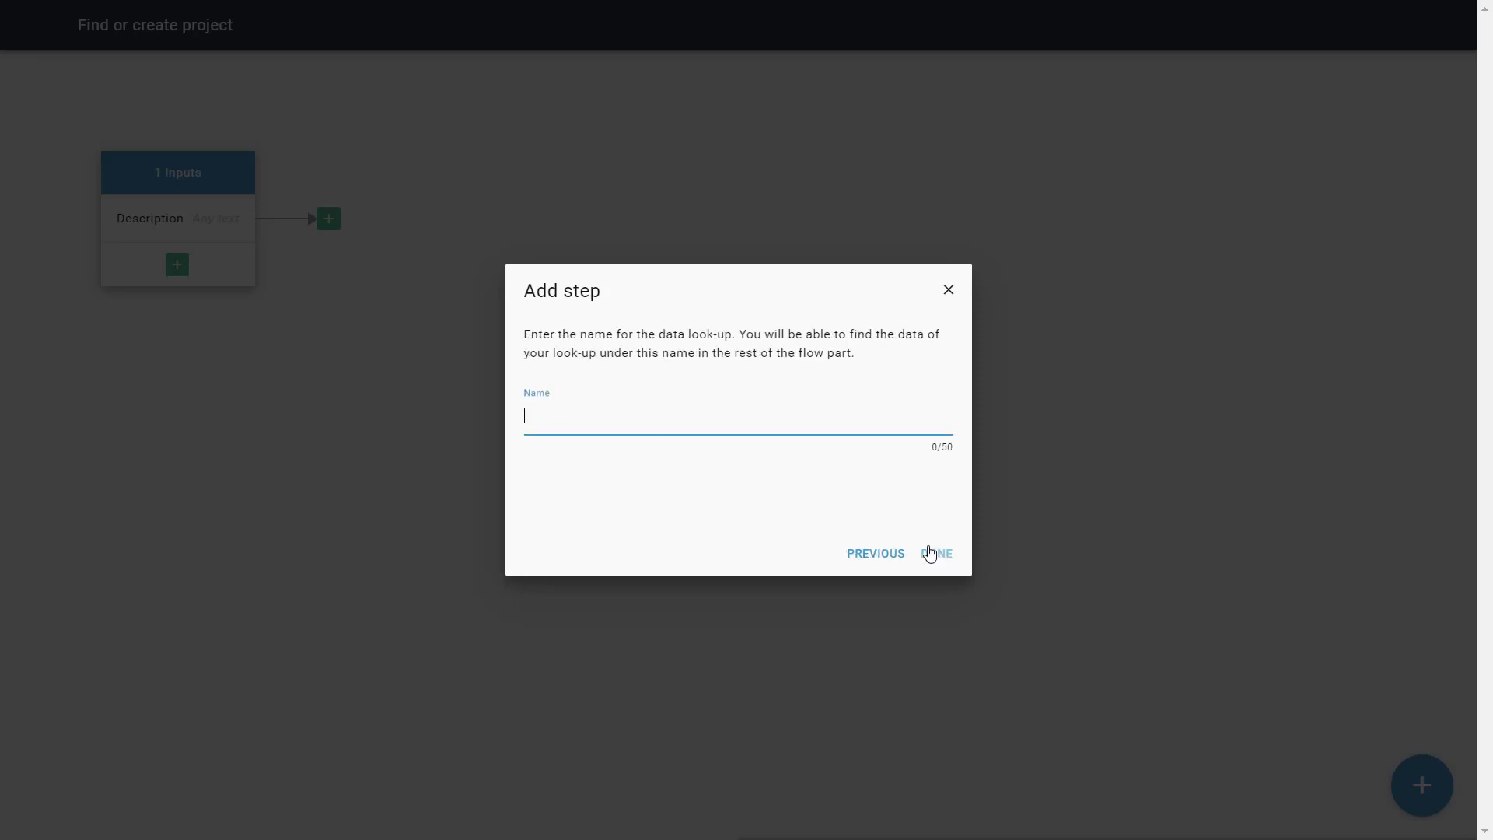
type("Searched project")
left_click(932, 553)
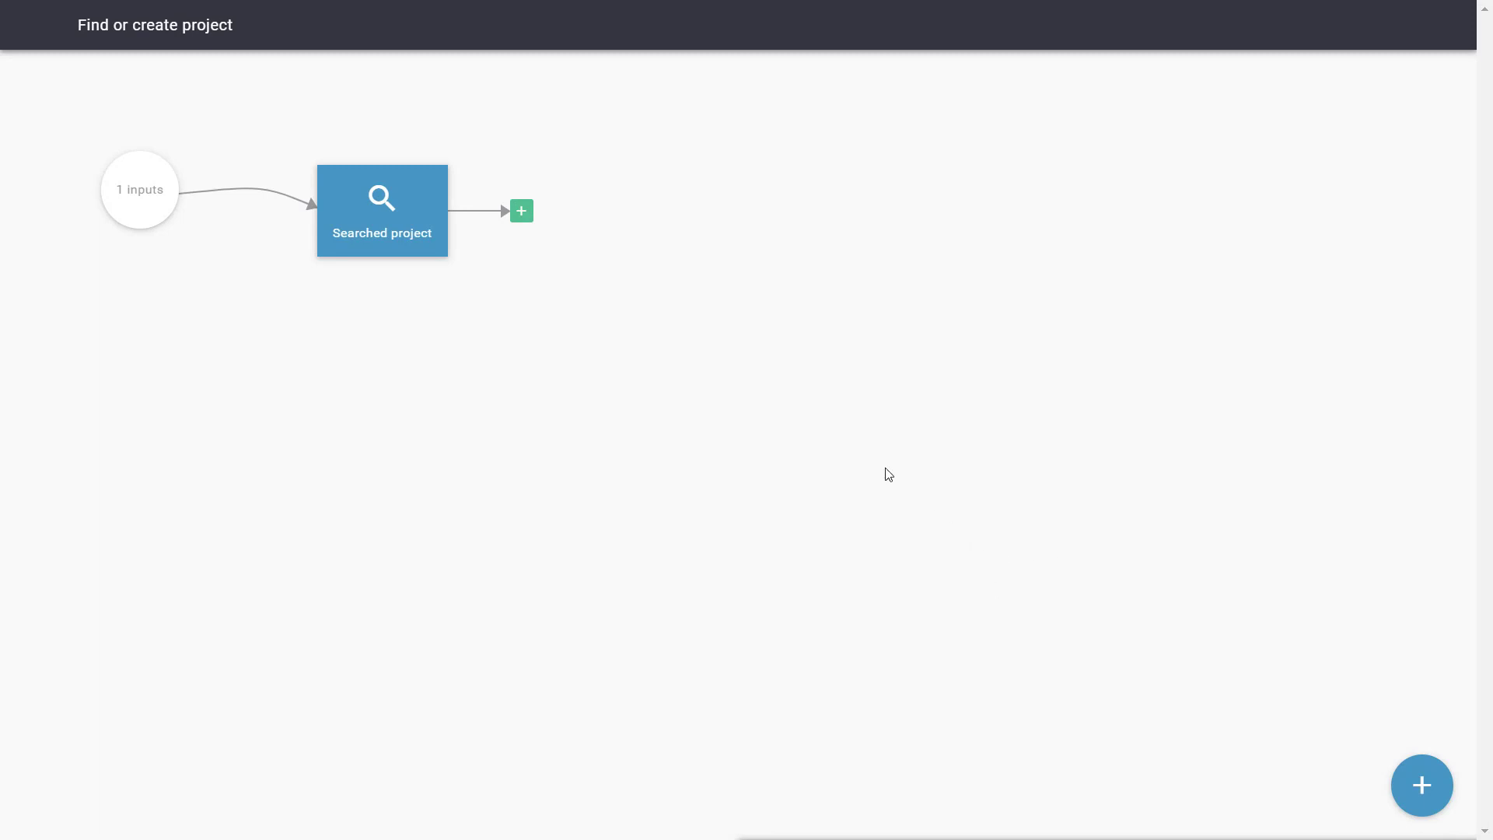
Add a new Decision step to the flow part after Searched project
left_click(519, 216)
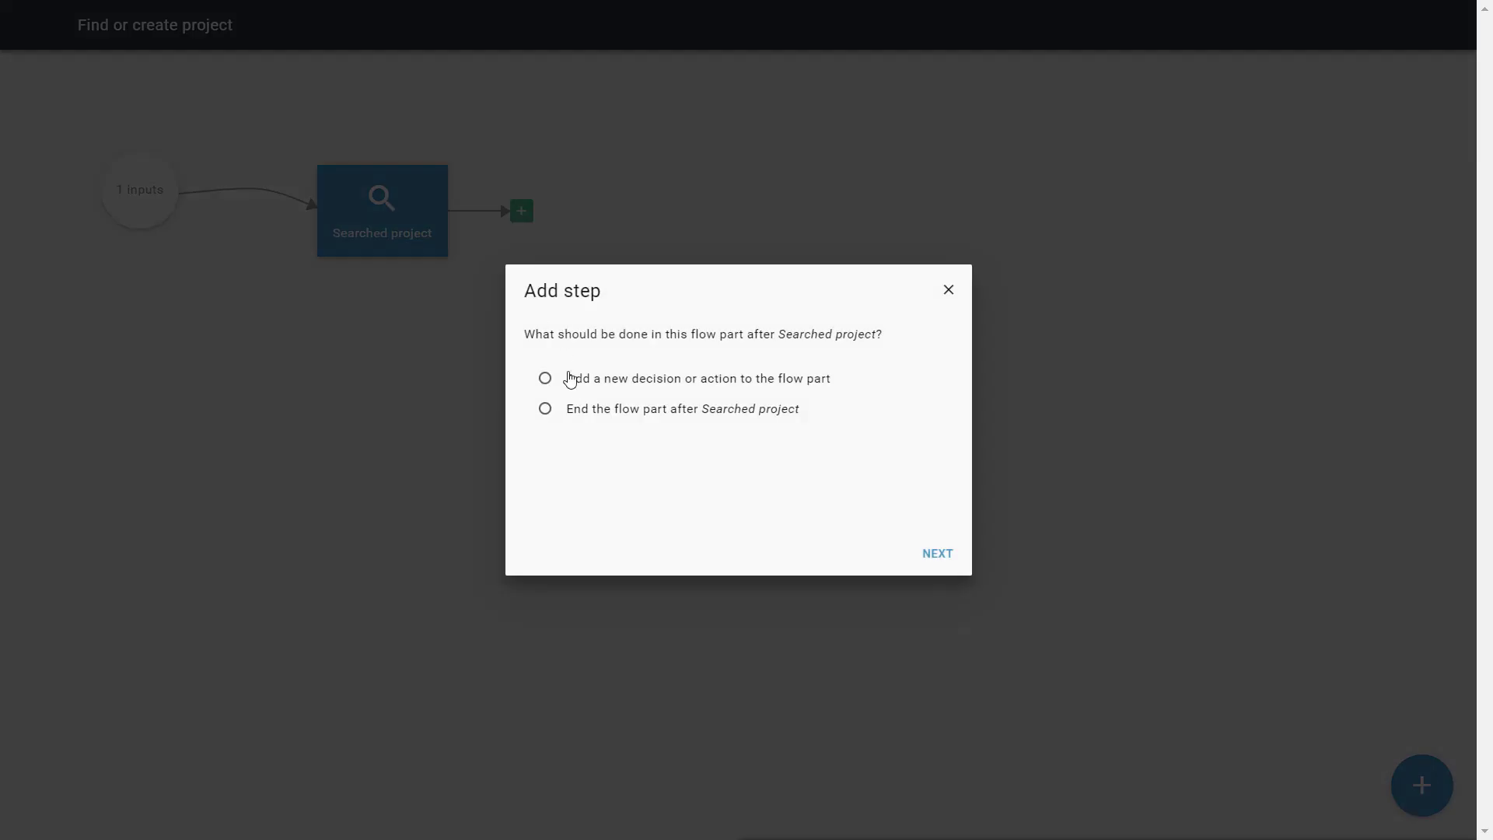
left_click(590, 381)
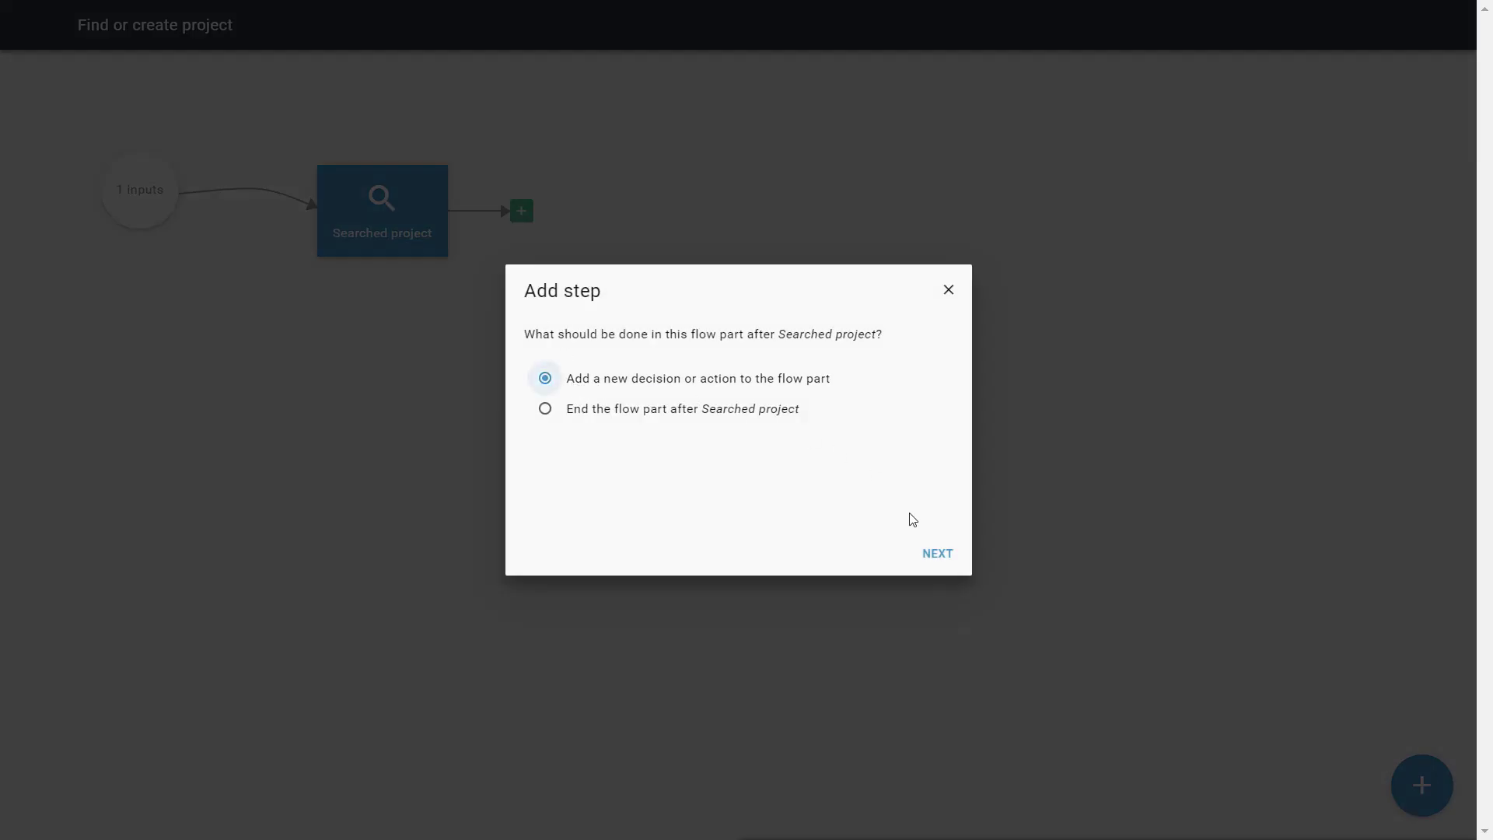
left_click(938, 549)
left_click(627, 424)
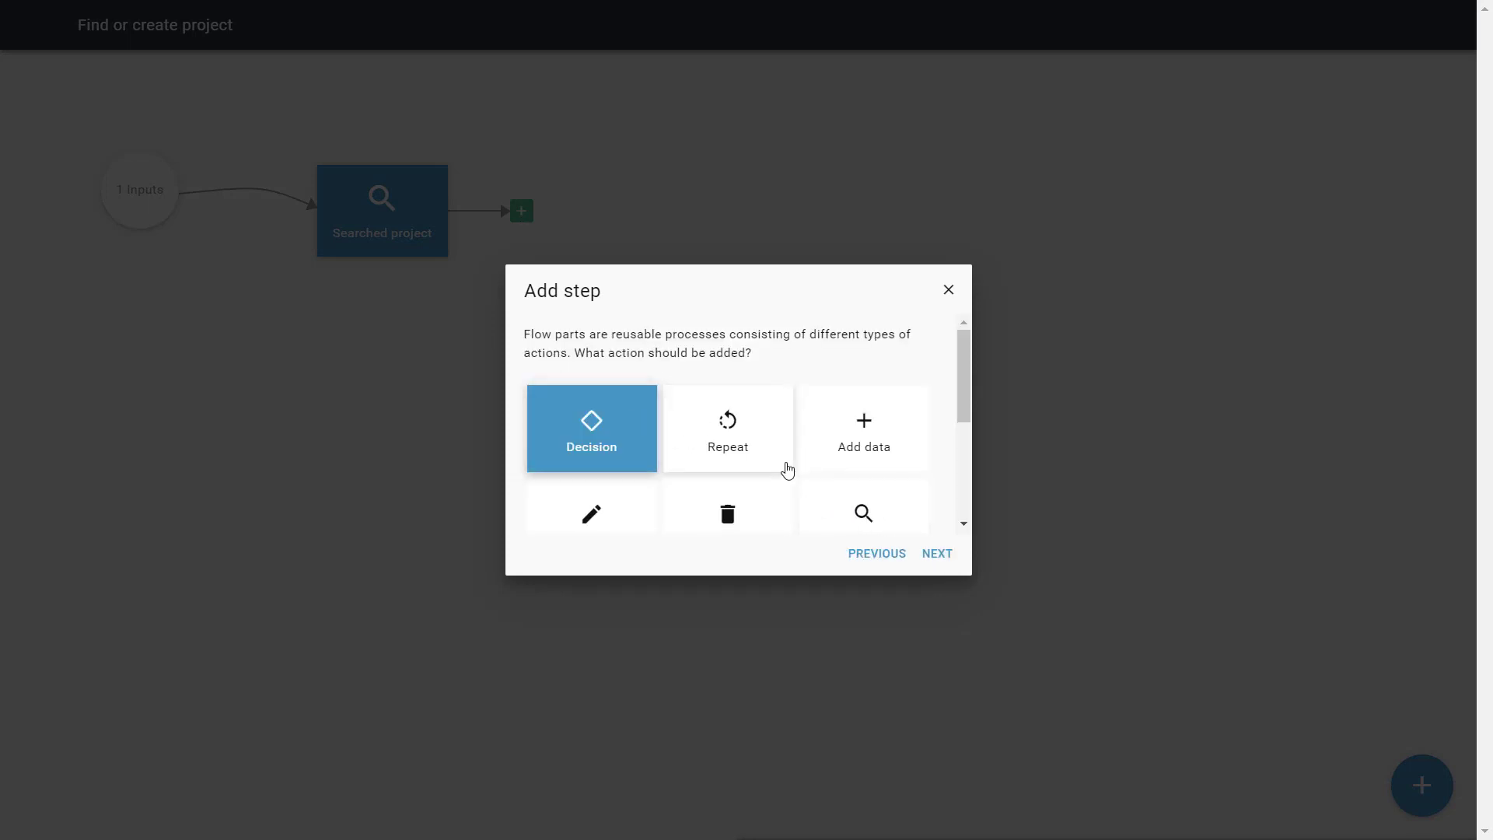
left_click(936, 554)
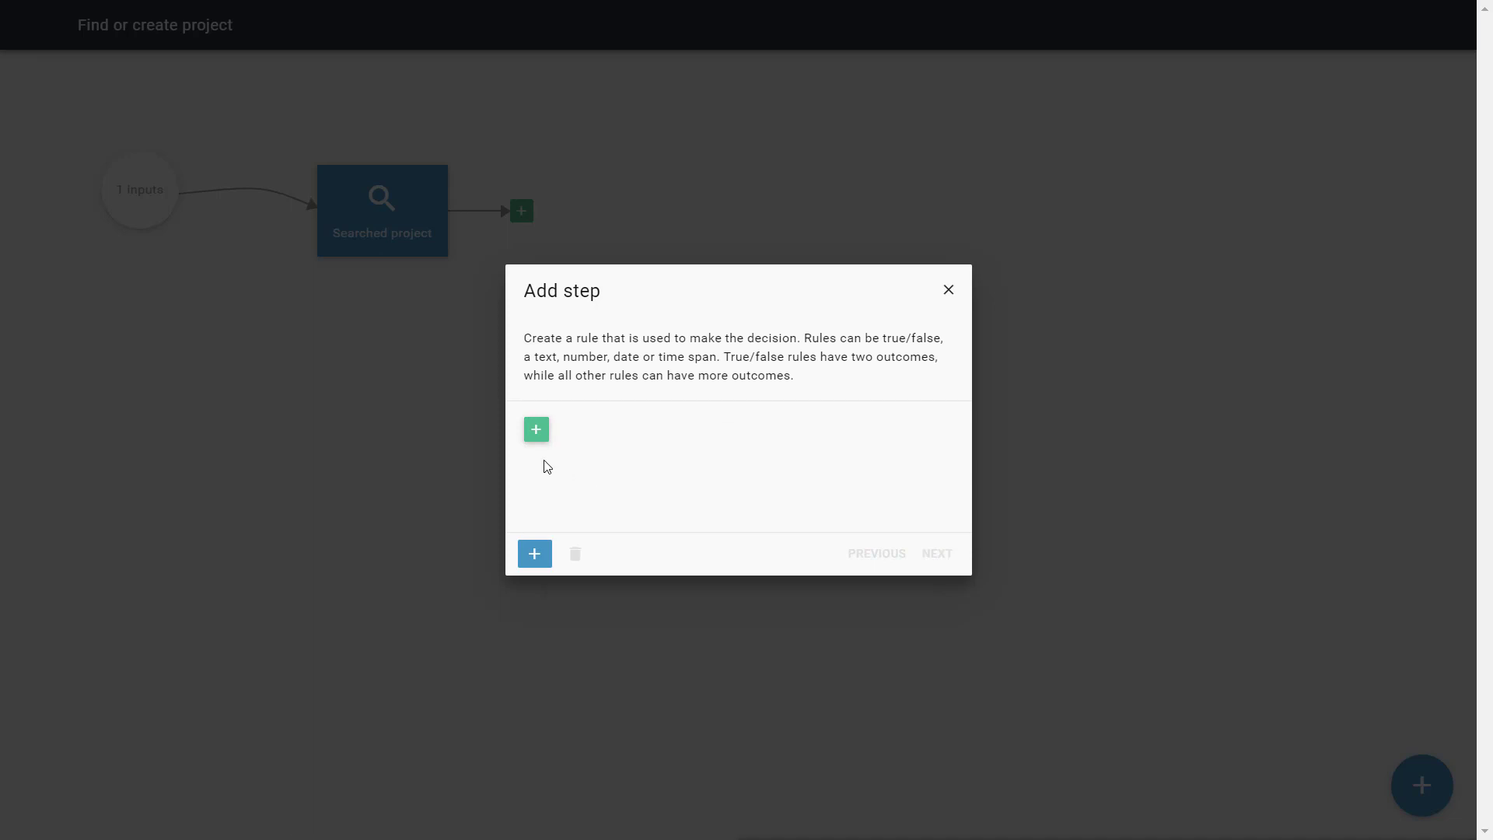
Start the decision rule with the Searched project property from the flow part
left_click(536, 430)
left_click(594, 407)
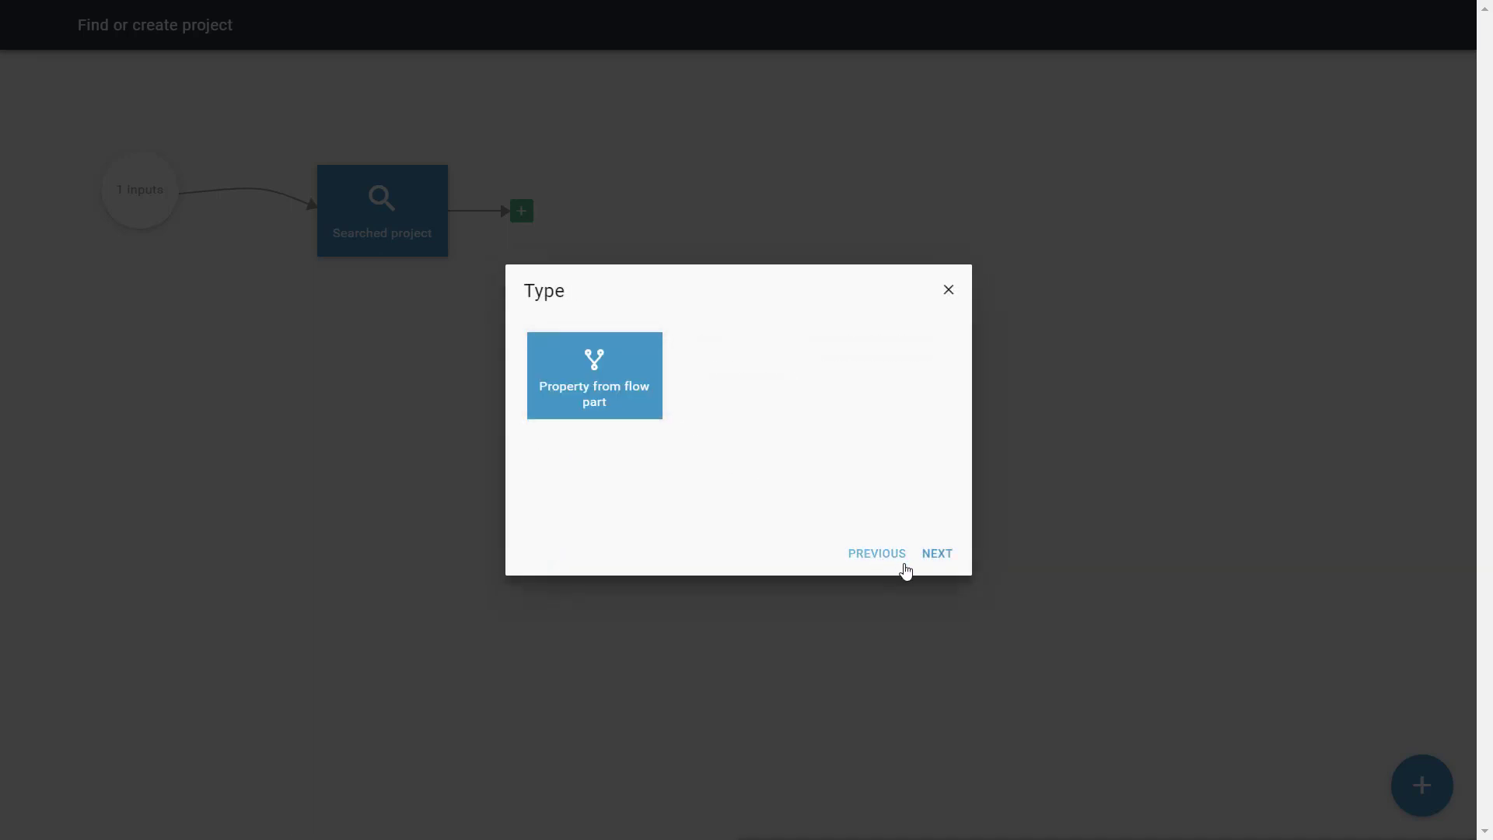
left_click(932, 552)
left_click(587, 402)
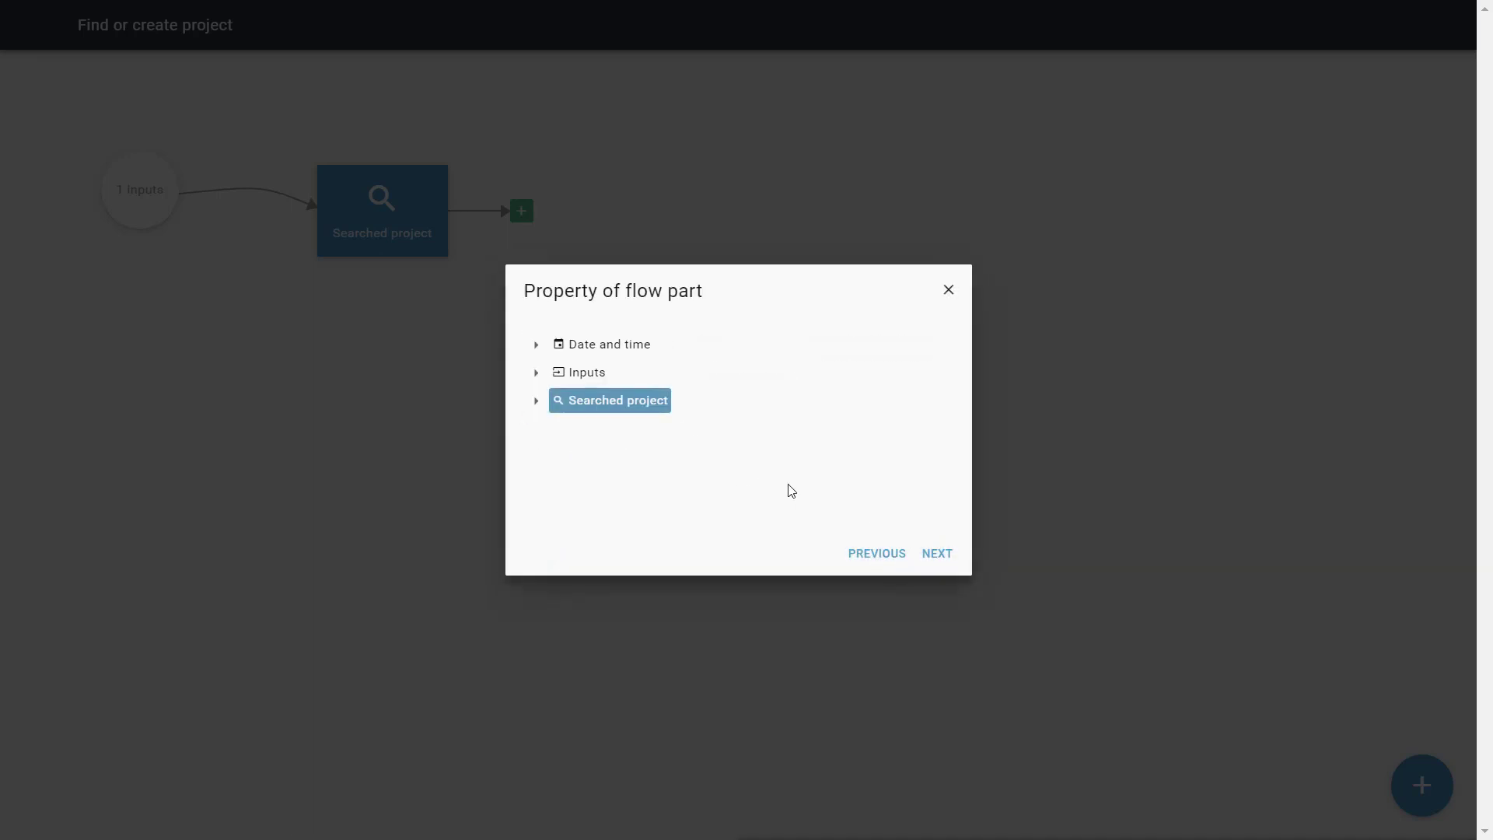
left_click(936, 553)
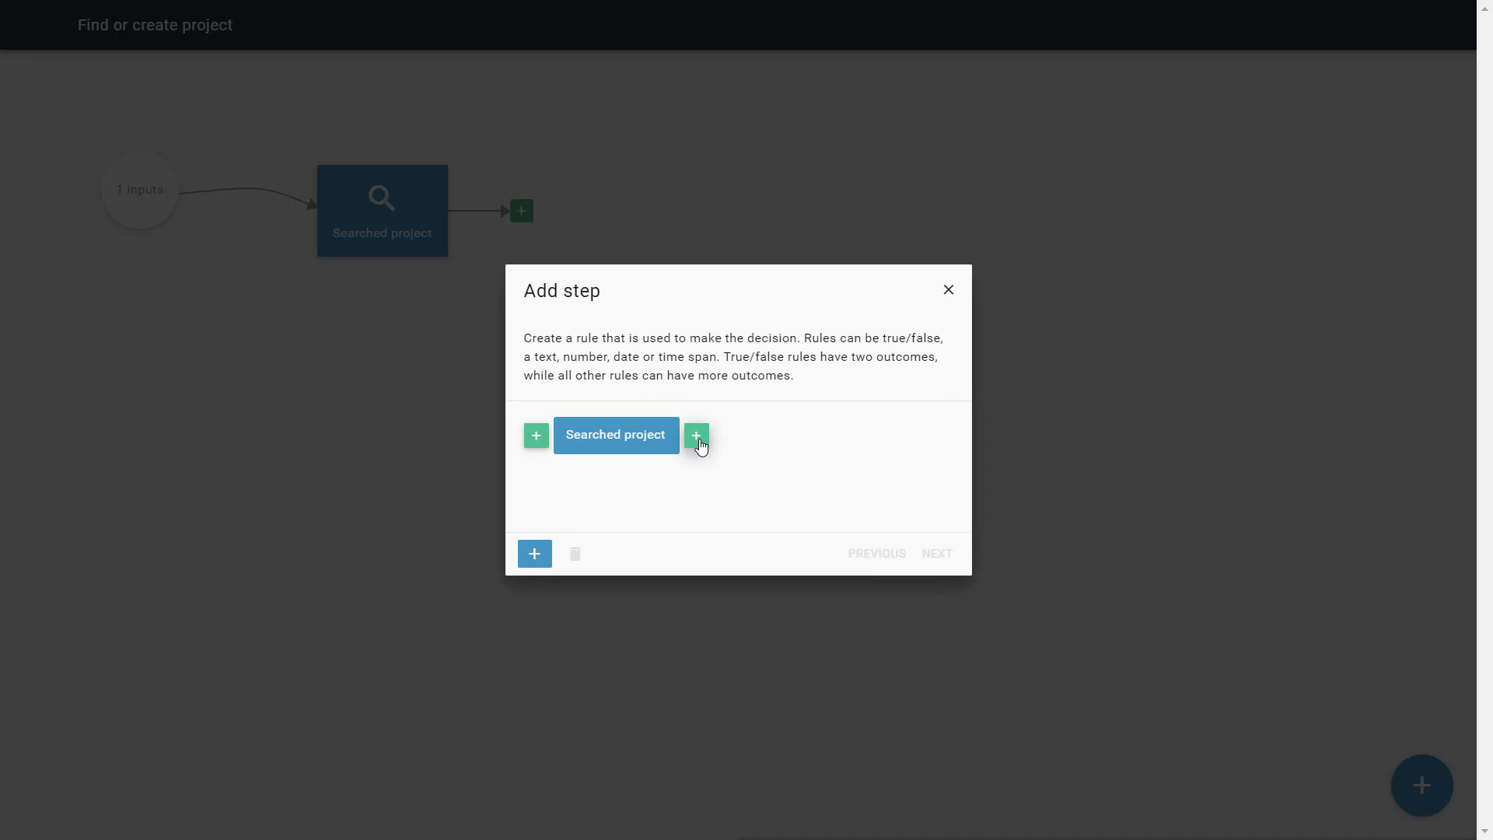
Extend the decision rule with the Not equal comparison sign followed by the Empty value
left_click(696, 437)
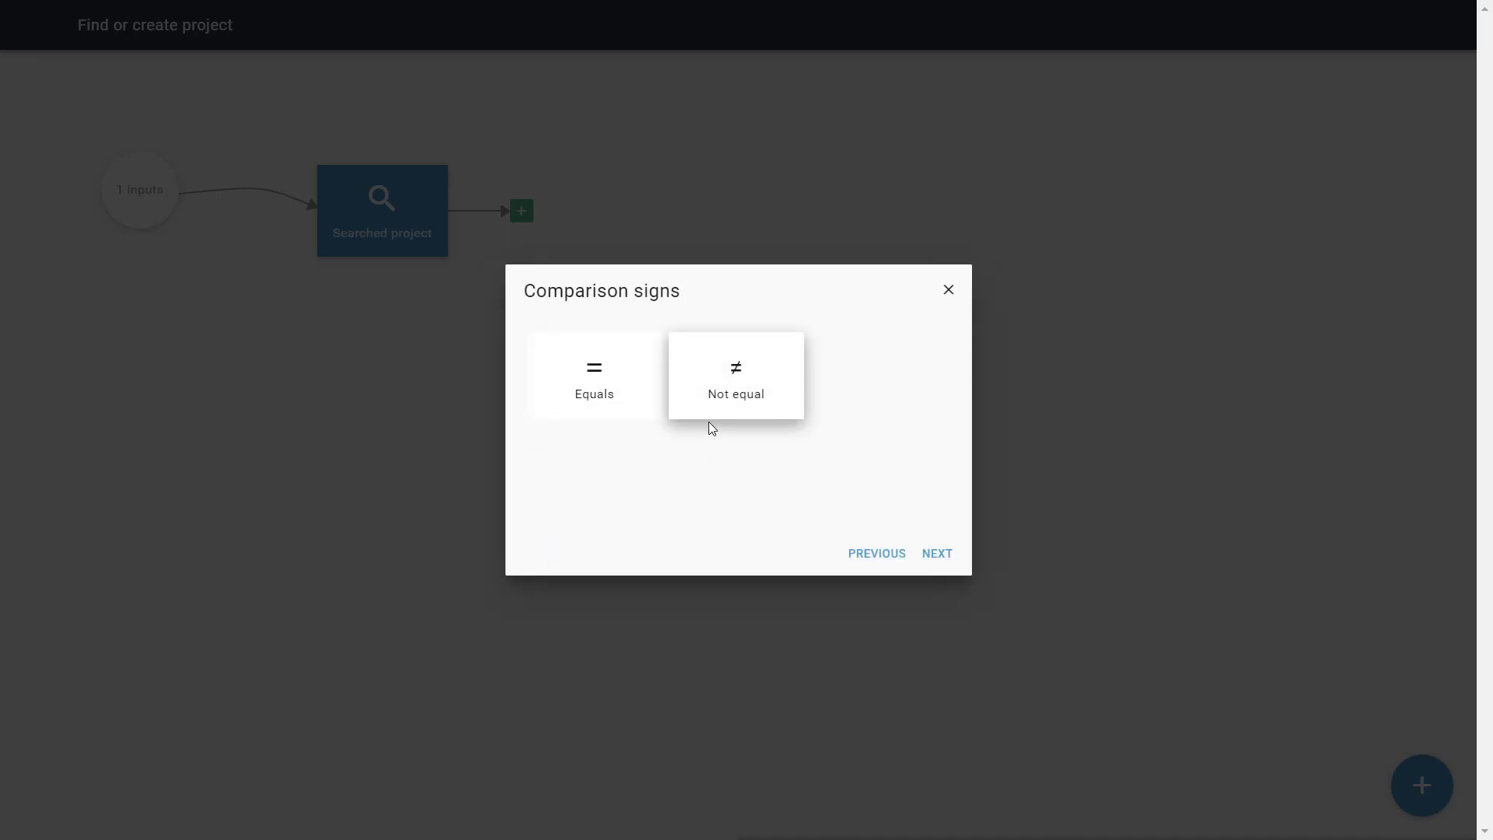
left_click(746, 411)
left_click(933, 554)
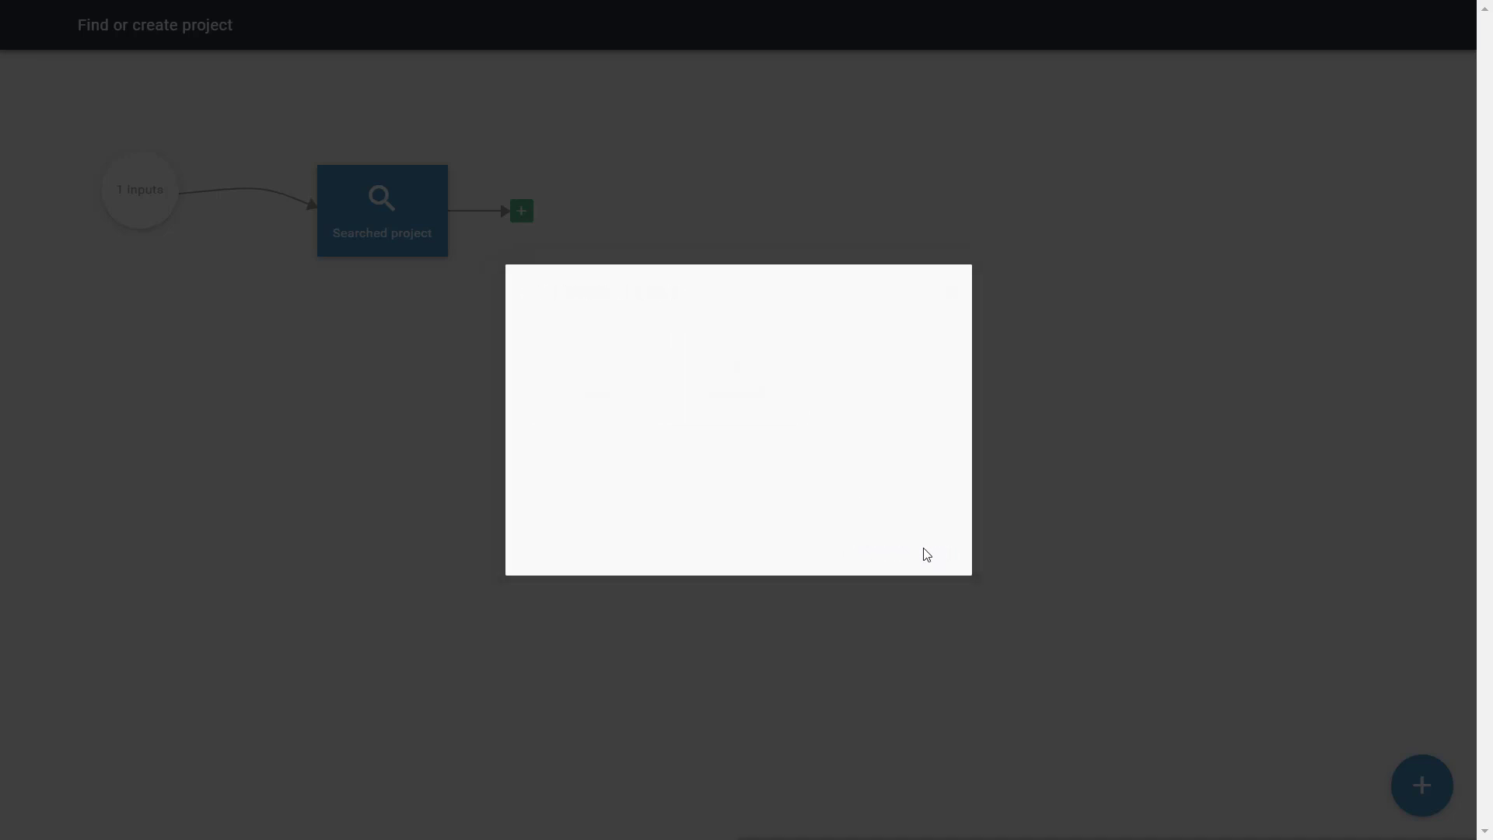
left_click(711, 435)
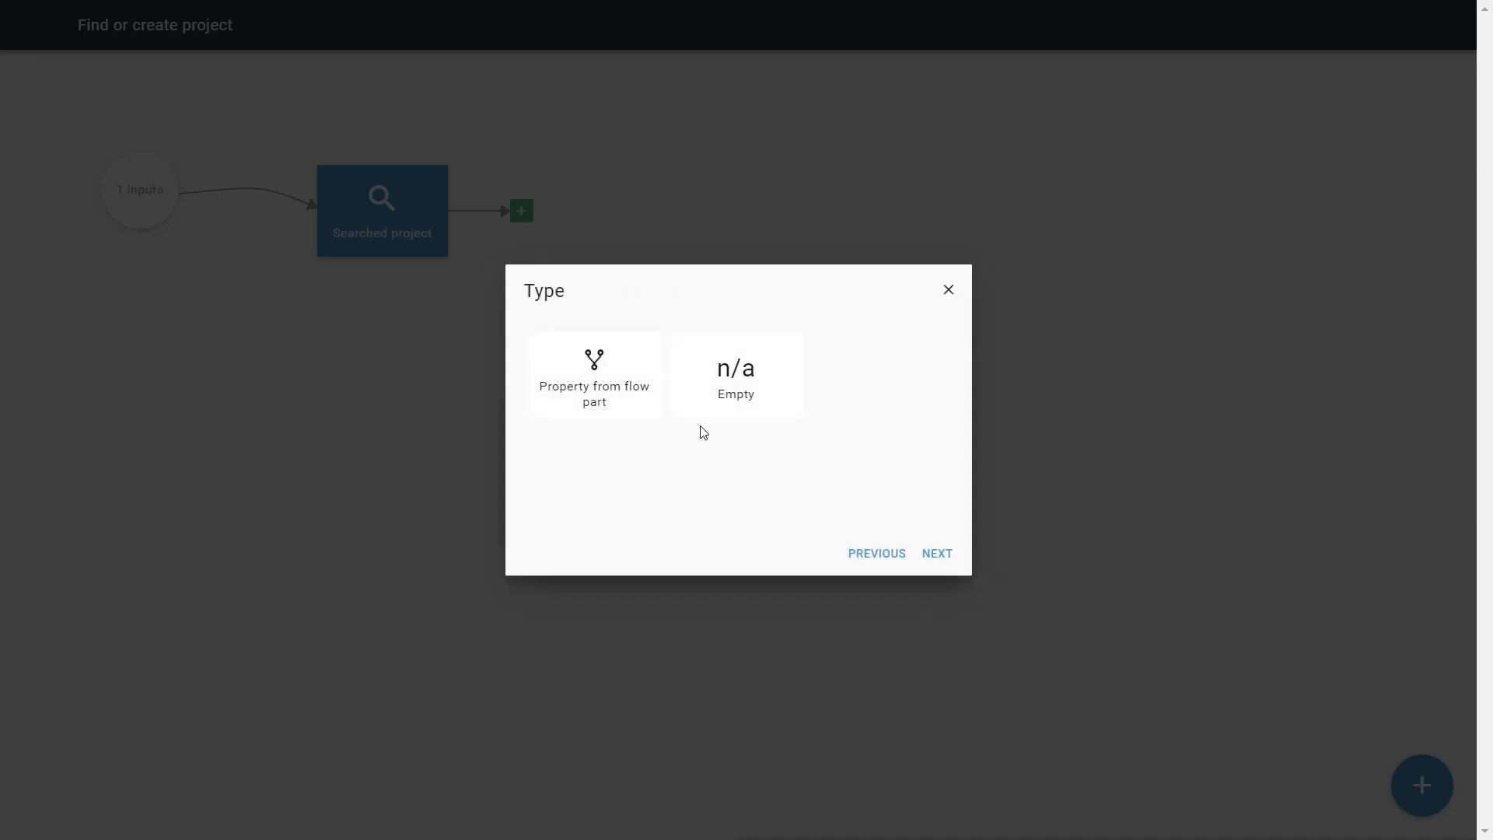
left_click(713, 410)
left_click(933, 553)
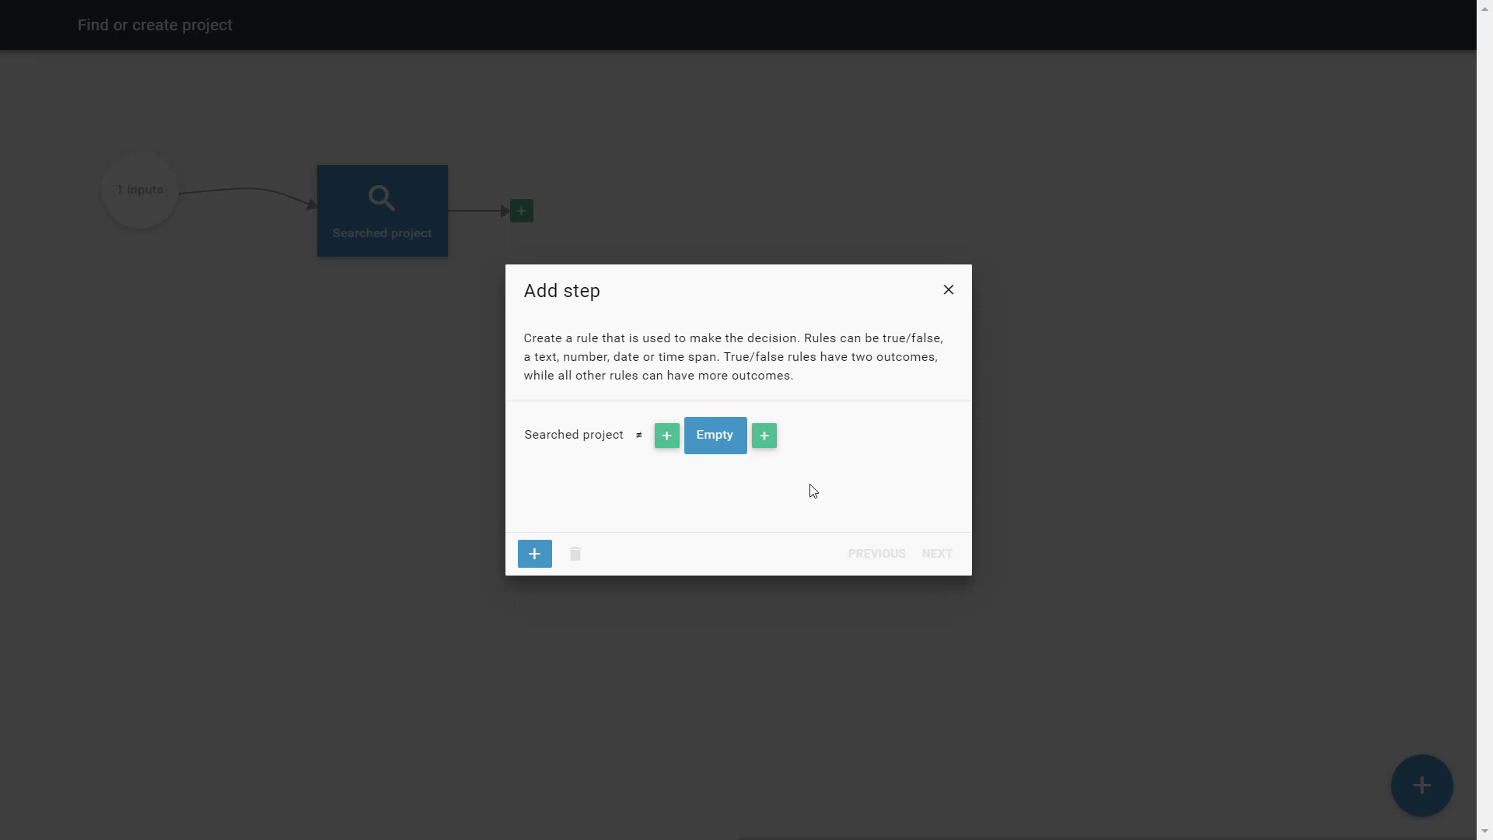
Finish editing the decision rule and name the decision "Project found"
left_click(534, 553)
left_click(936, 552)
type("Proj")
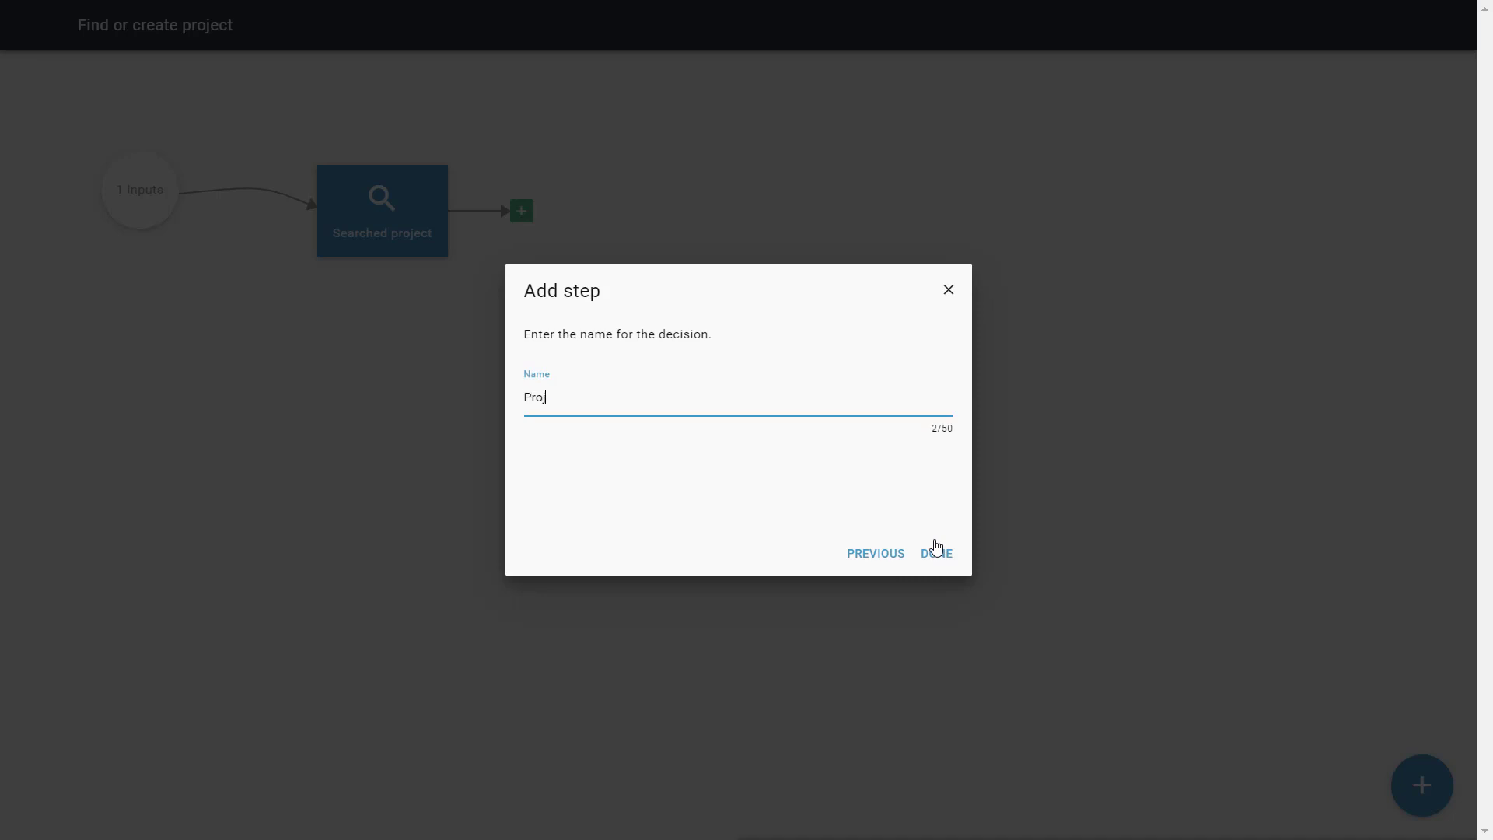
type("ect found")
left_click(937, 553)
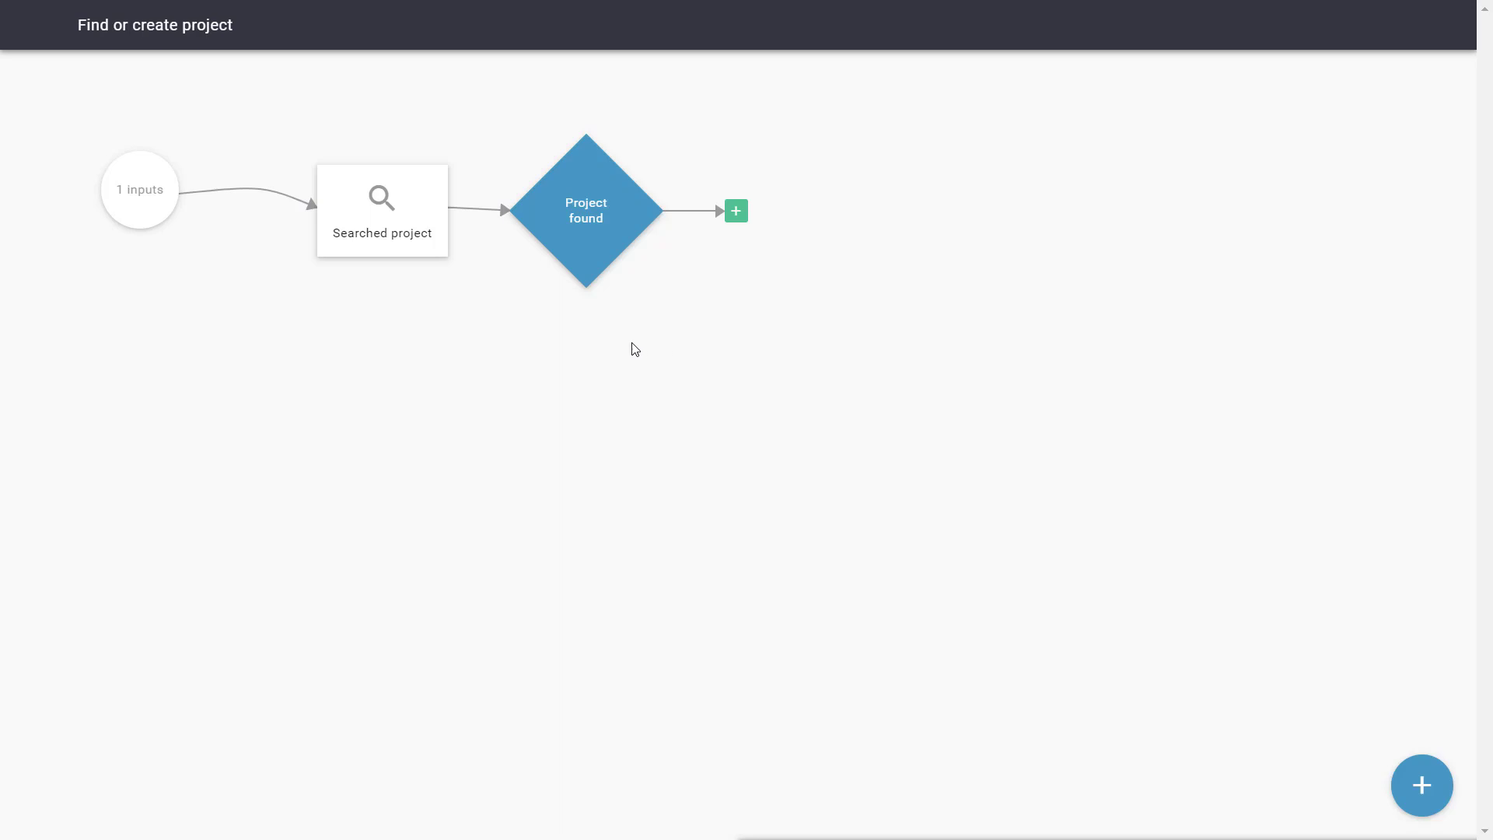
Create a path from the Project found decision for the specific outcome False
left_click(736, 212)
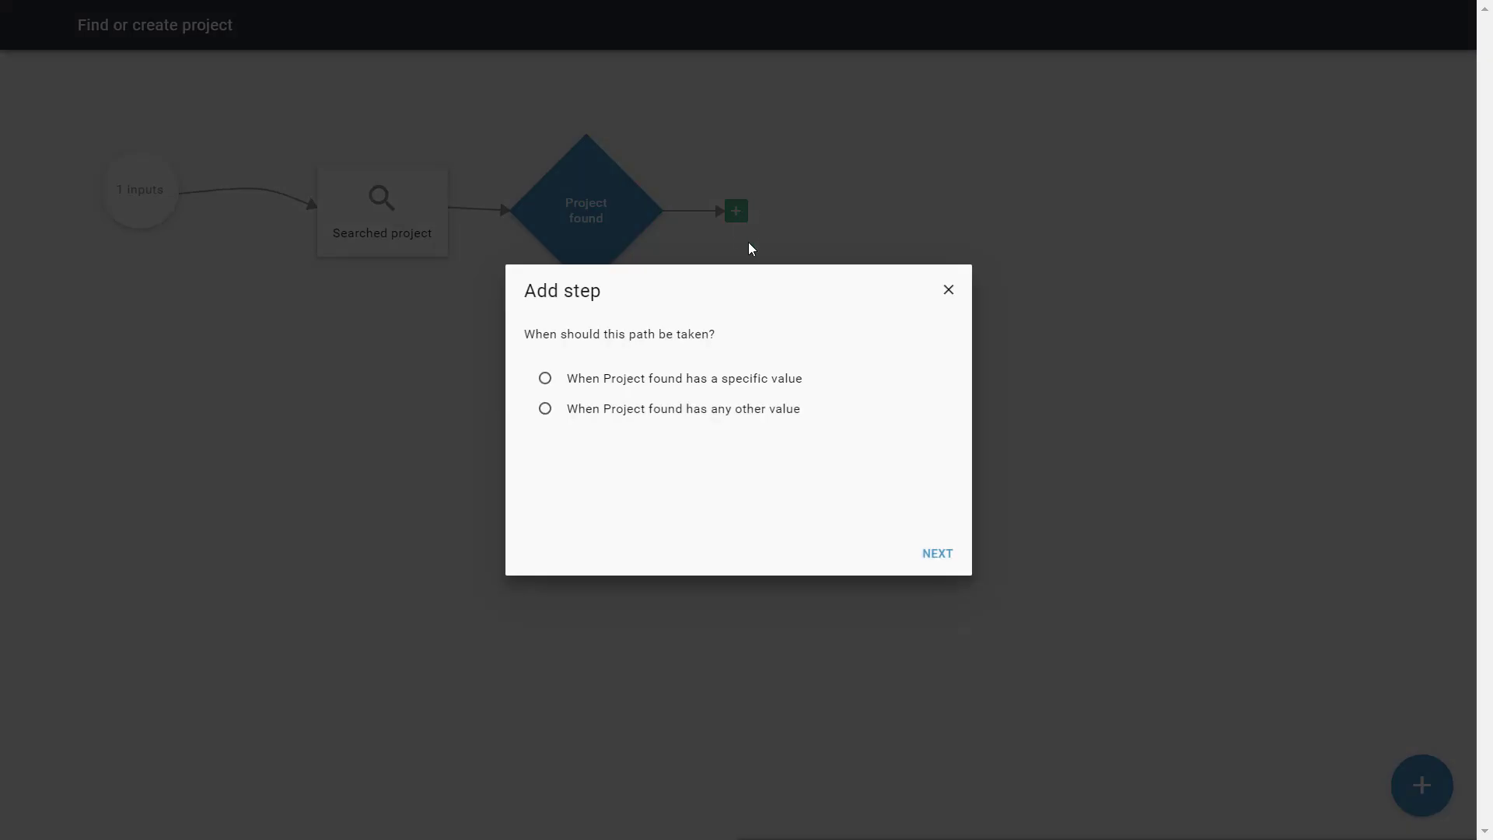
left_click(700, 379)
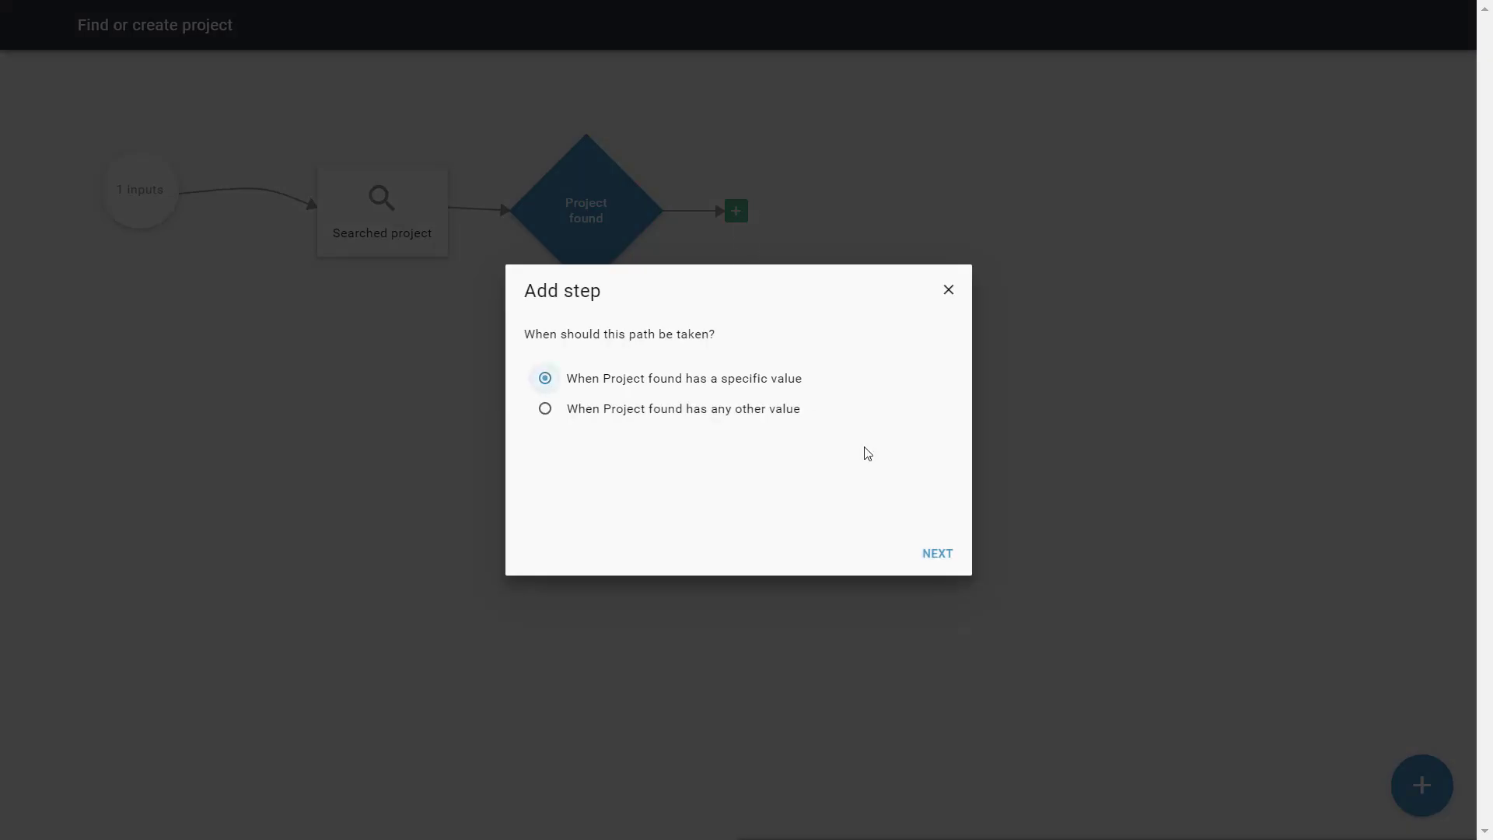
left_click(936, 552)
left_click(582, 410)
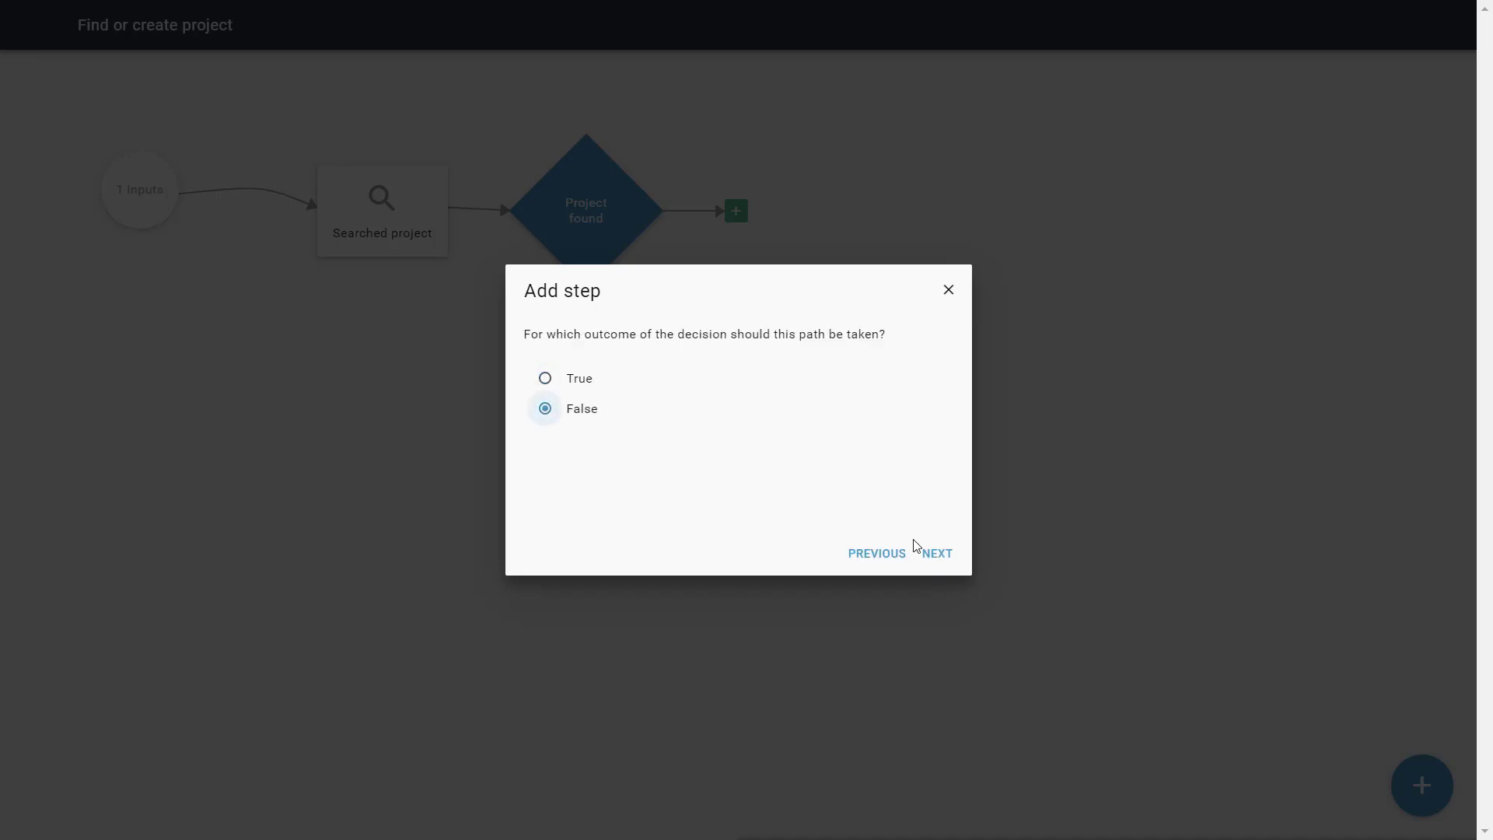
left_click(930, 554)
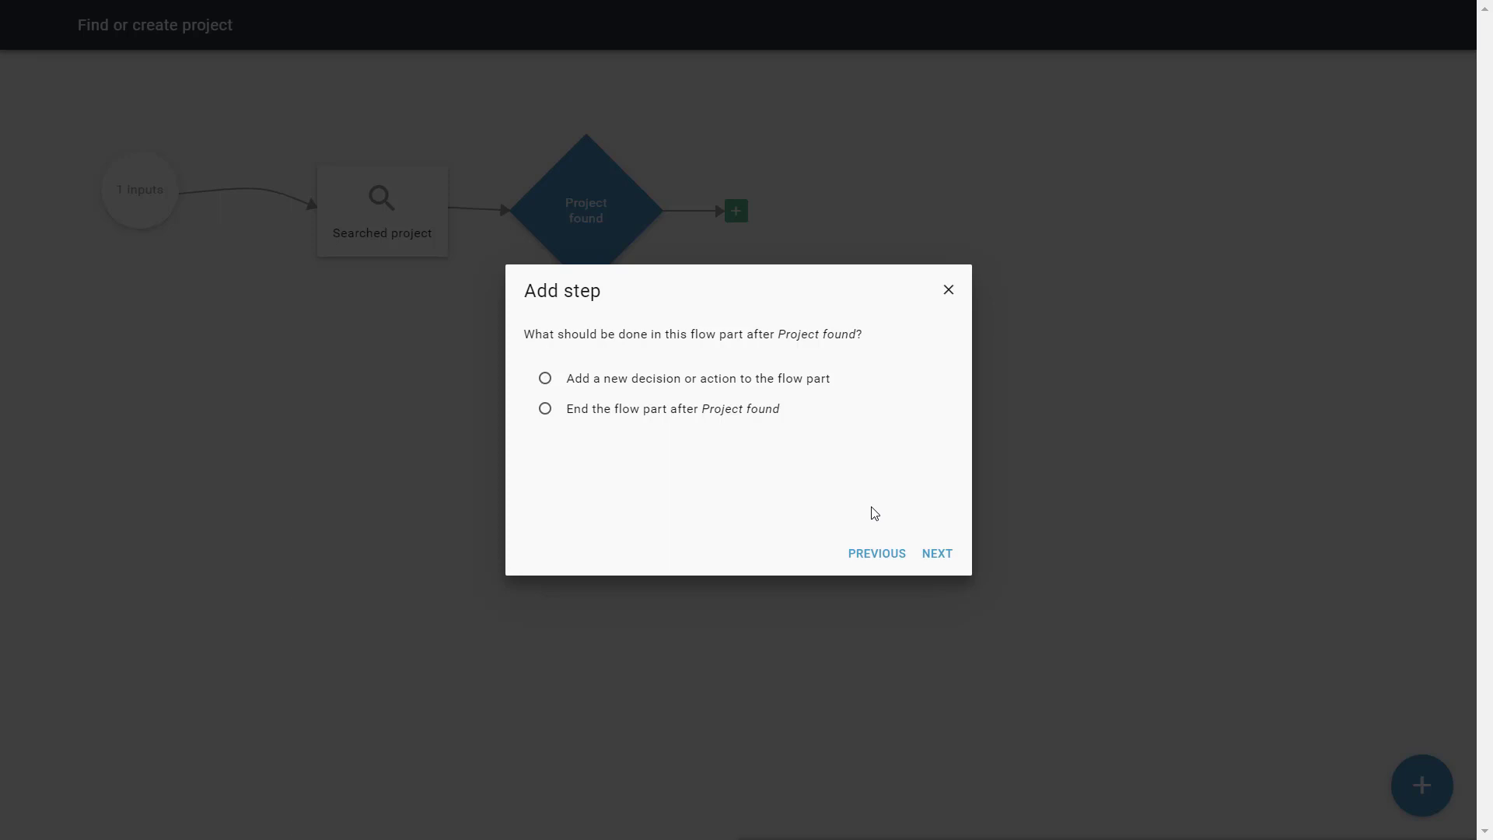
Add an Add data action on the False path, with Project as the data item to add
left_click(655, 383)
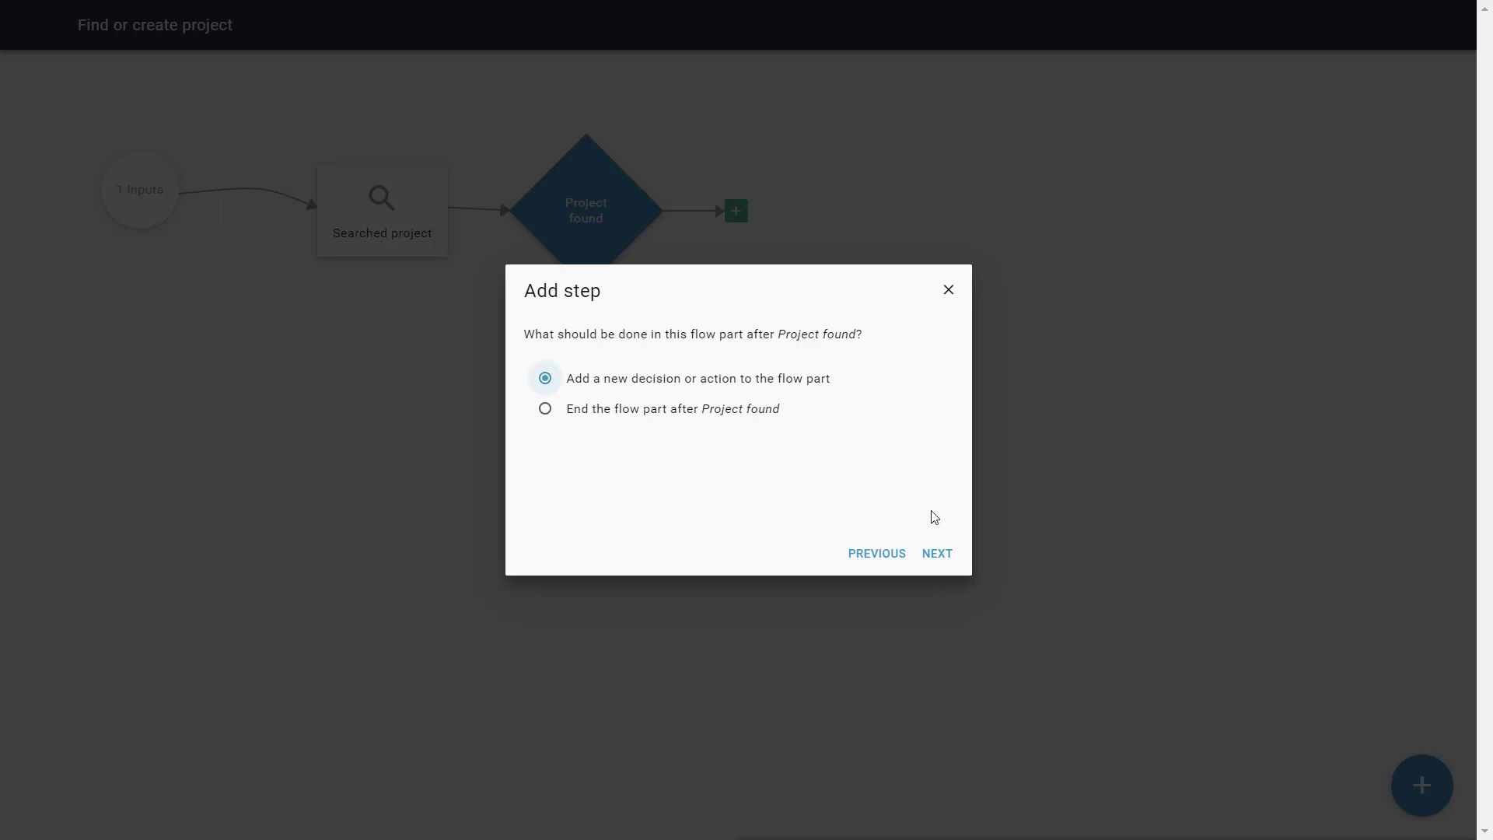
left_click(933, 556)
left_click(850, 456)
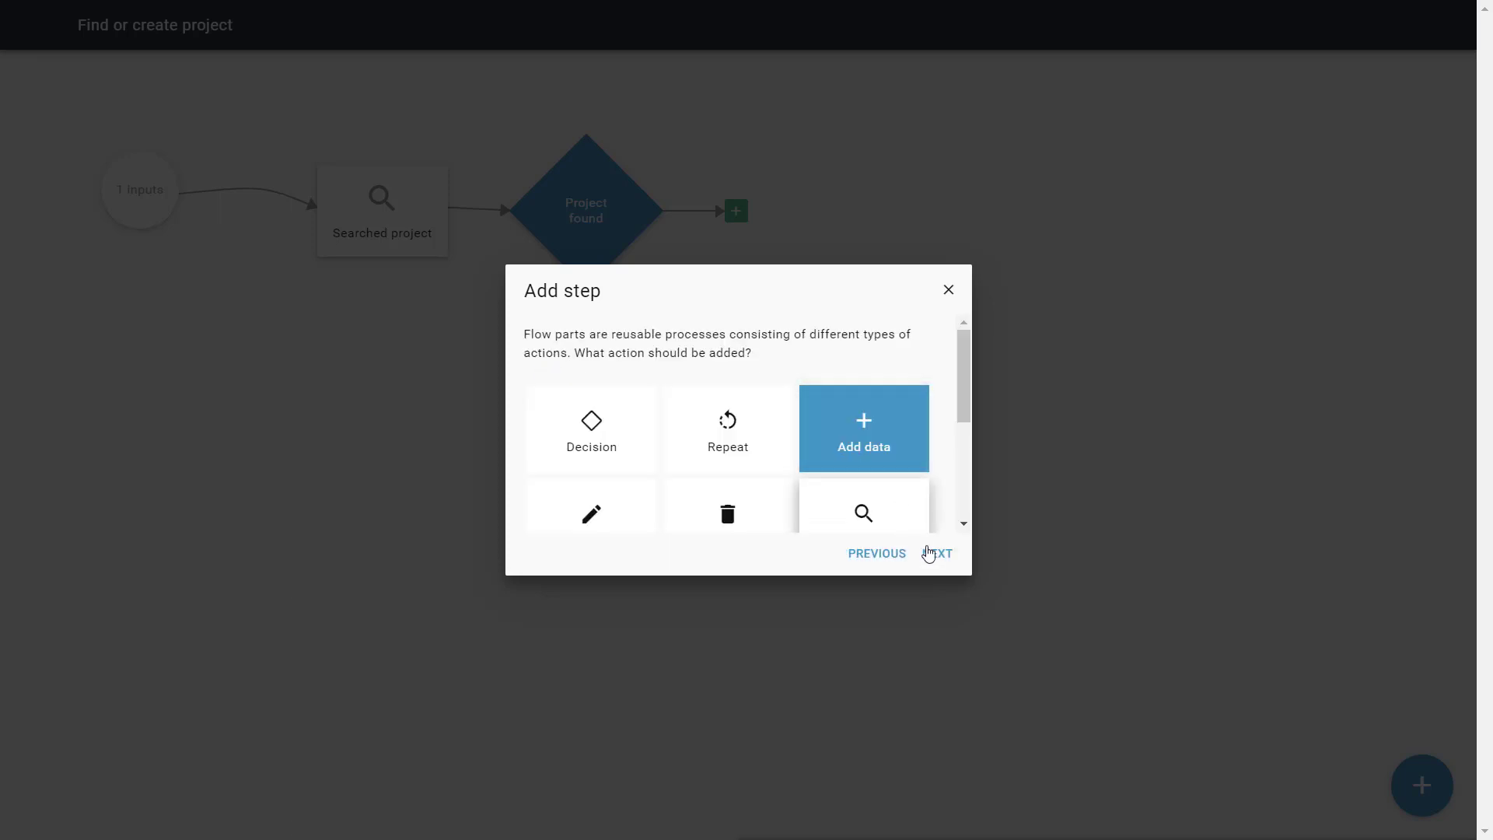
left_click(941, 557)
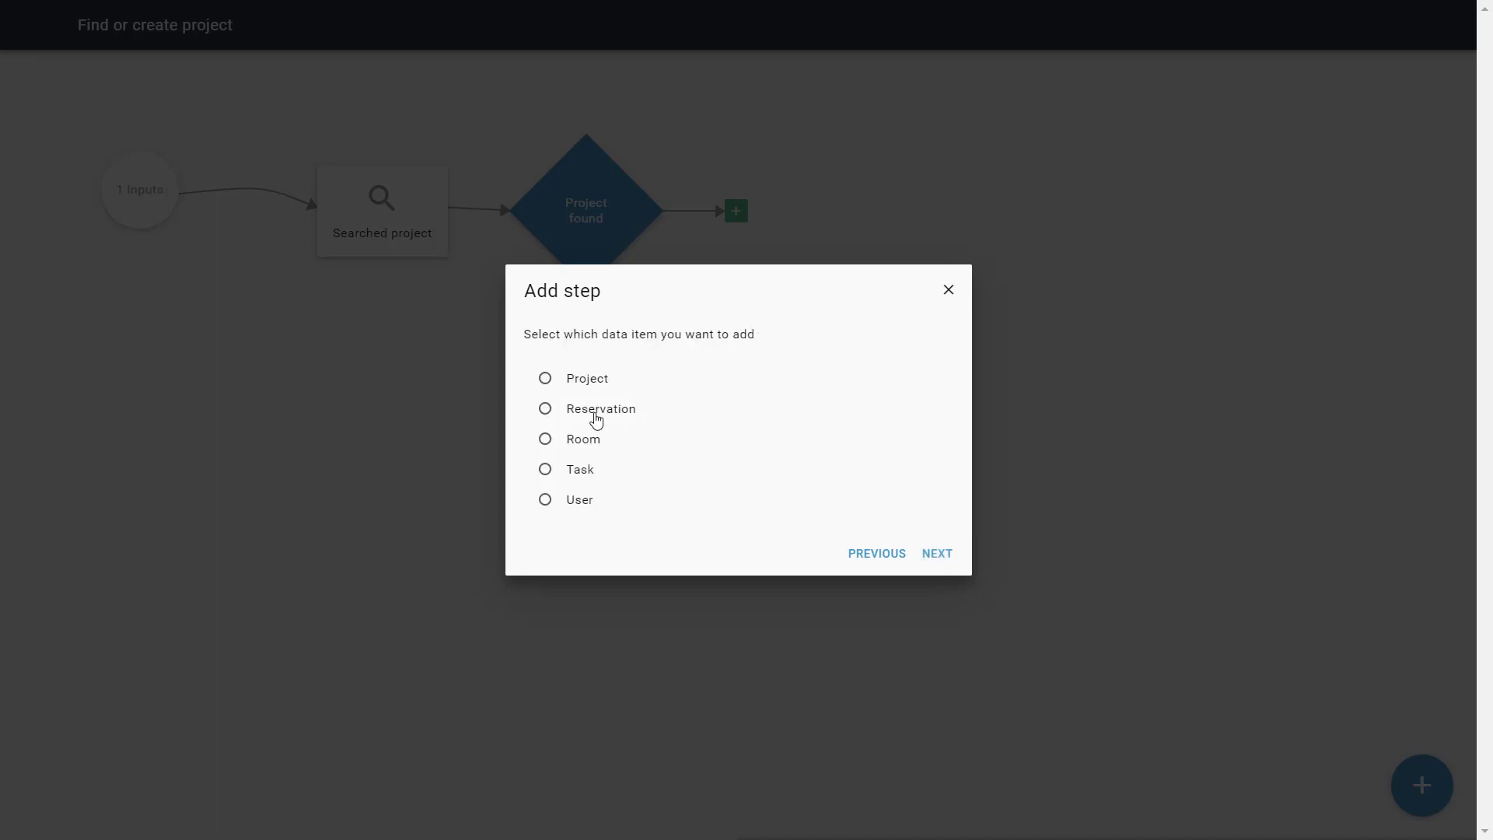
left_click(585, 382)
left_click(944, 555)
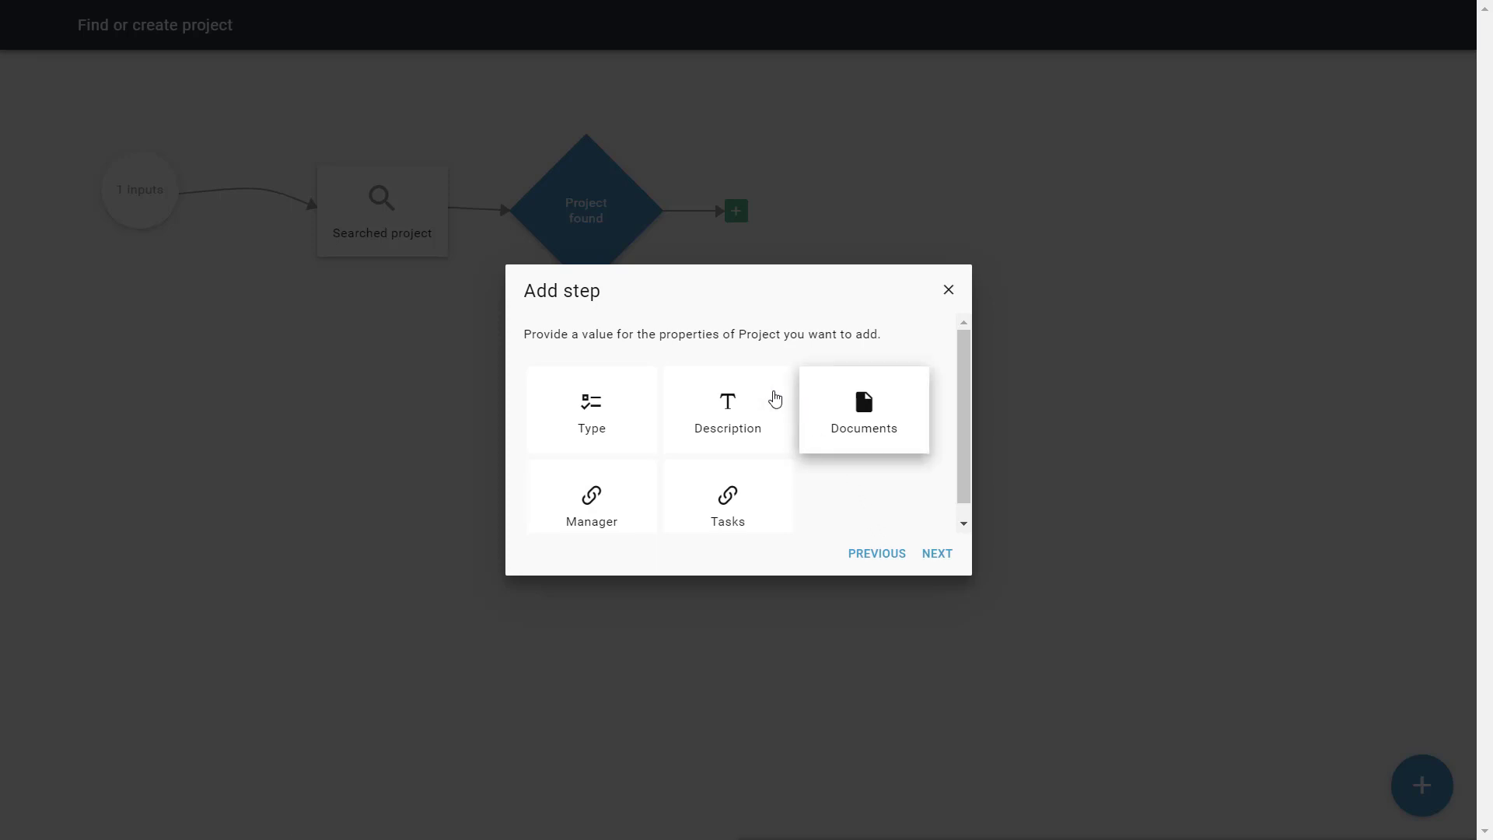
Fill the new project's Description property with the Description text from the flow part's inputs
left_click(712, 398)
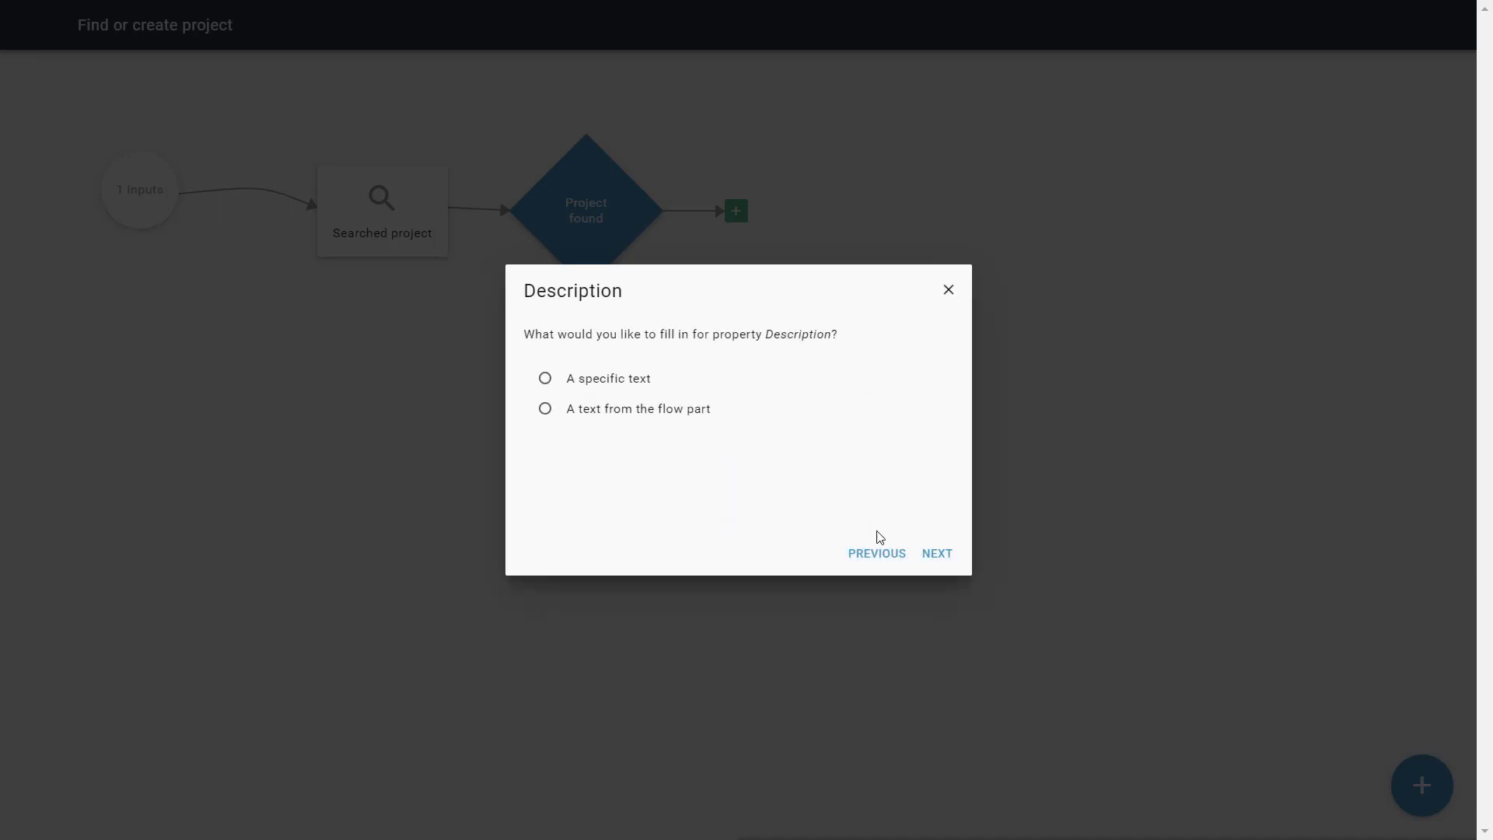
left_click(604, 409)
left_click(937, 554)
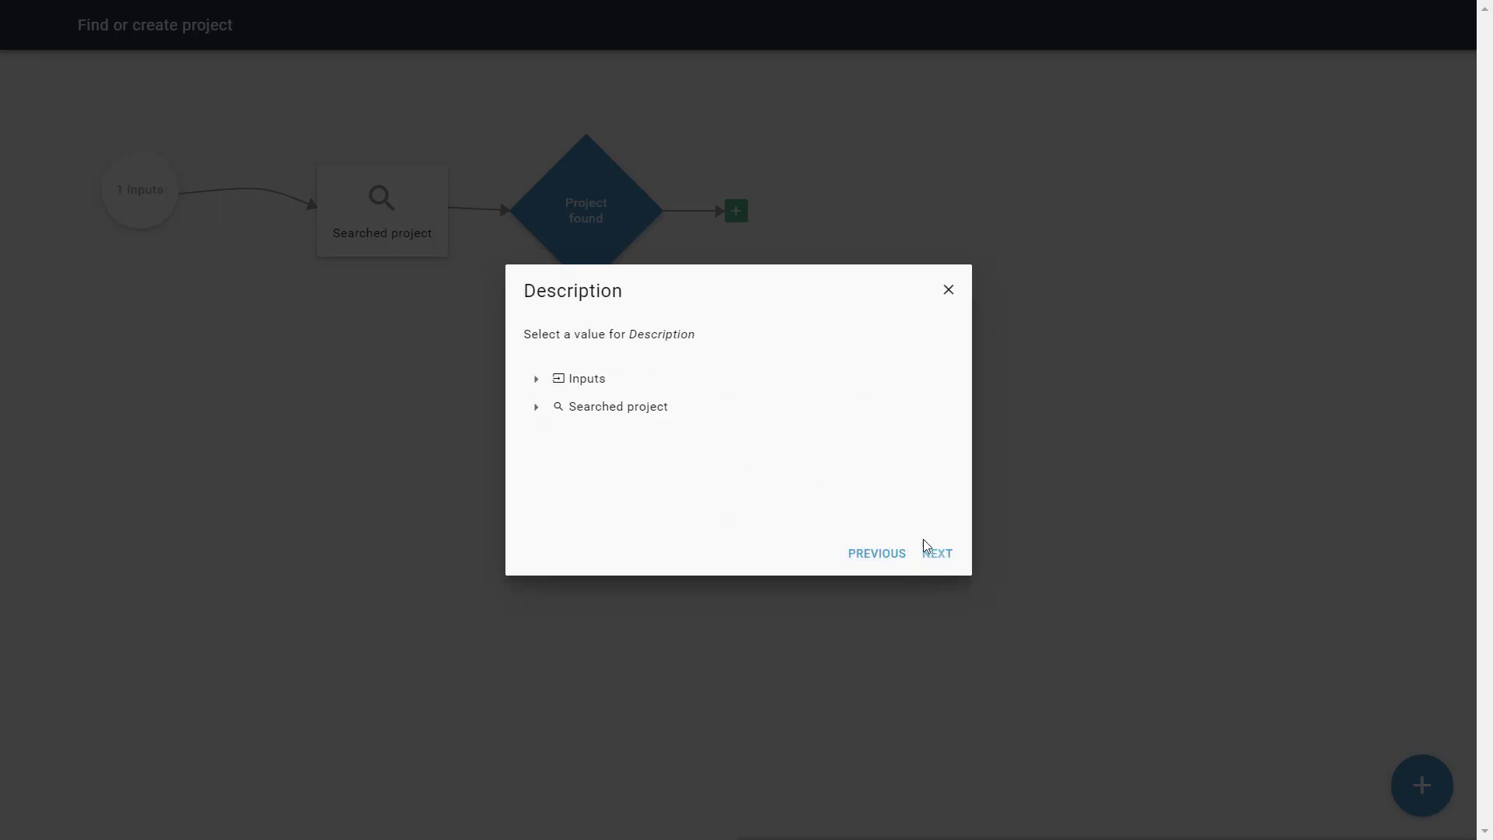
left_click(536, 379)
left_click(645, 412)
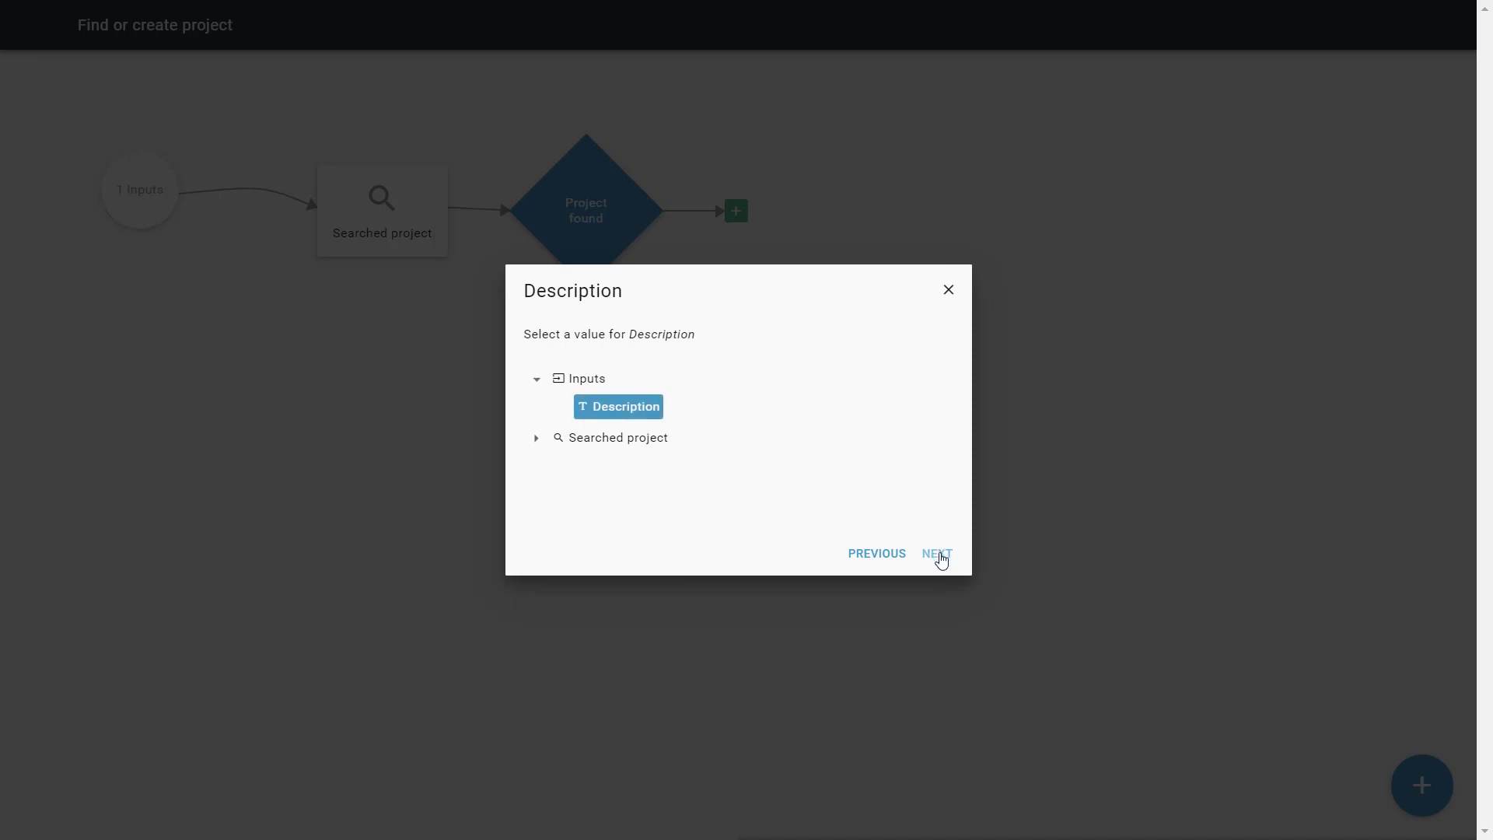
left_click(939, 556)
Name the Add data action "Project" and move its block farther away from the Project found decision
left_click(937, 554)
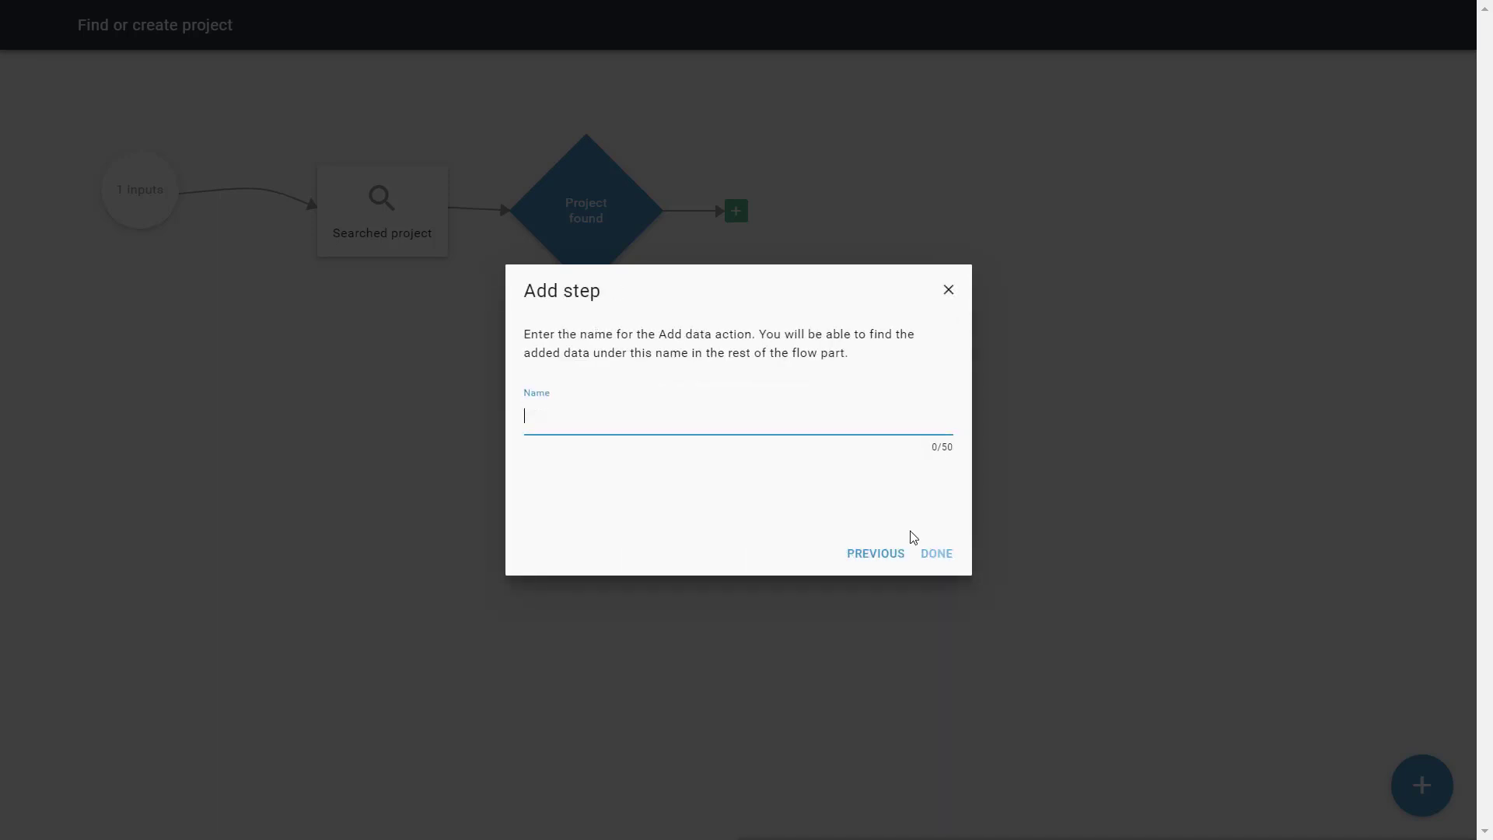
type("p")
key("BackSpace")
type("Project")
left_click(936, 554)
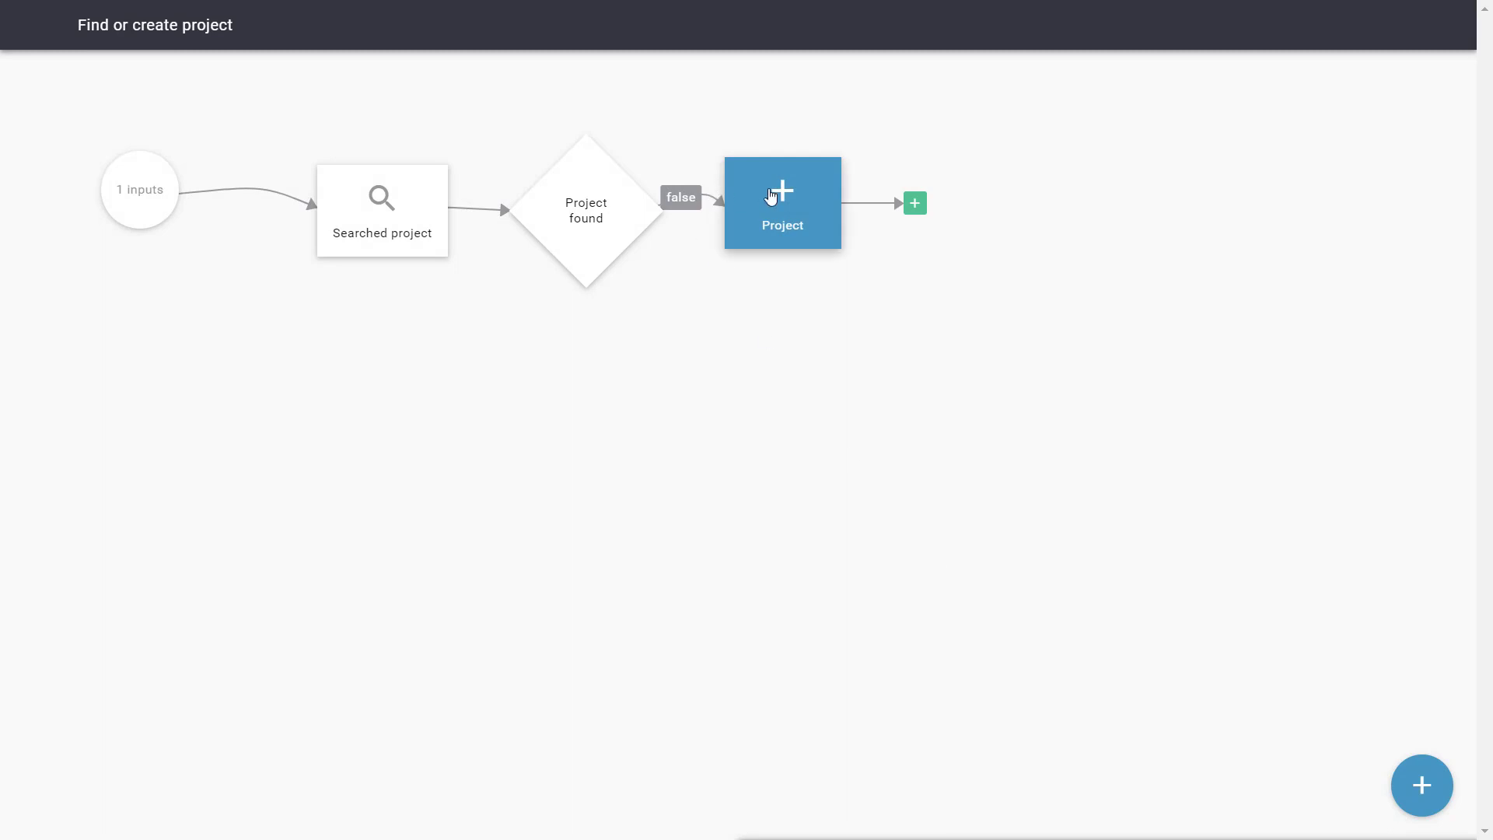
left_click_drag(769, 189, 957, 195)
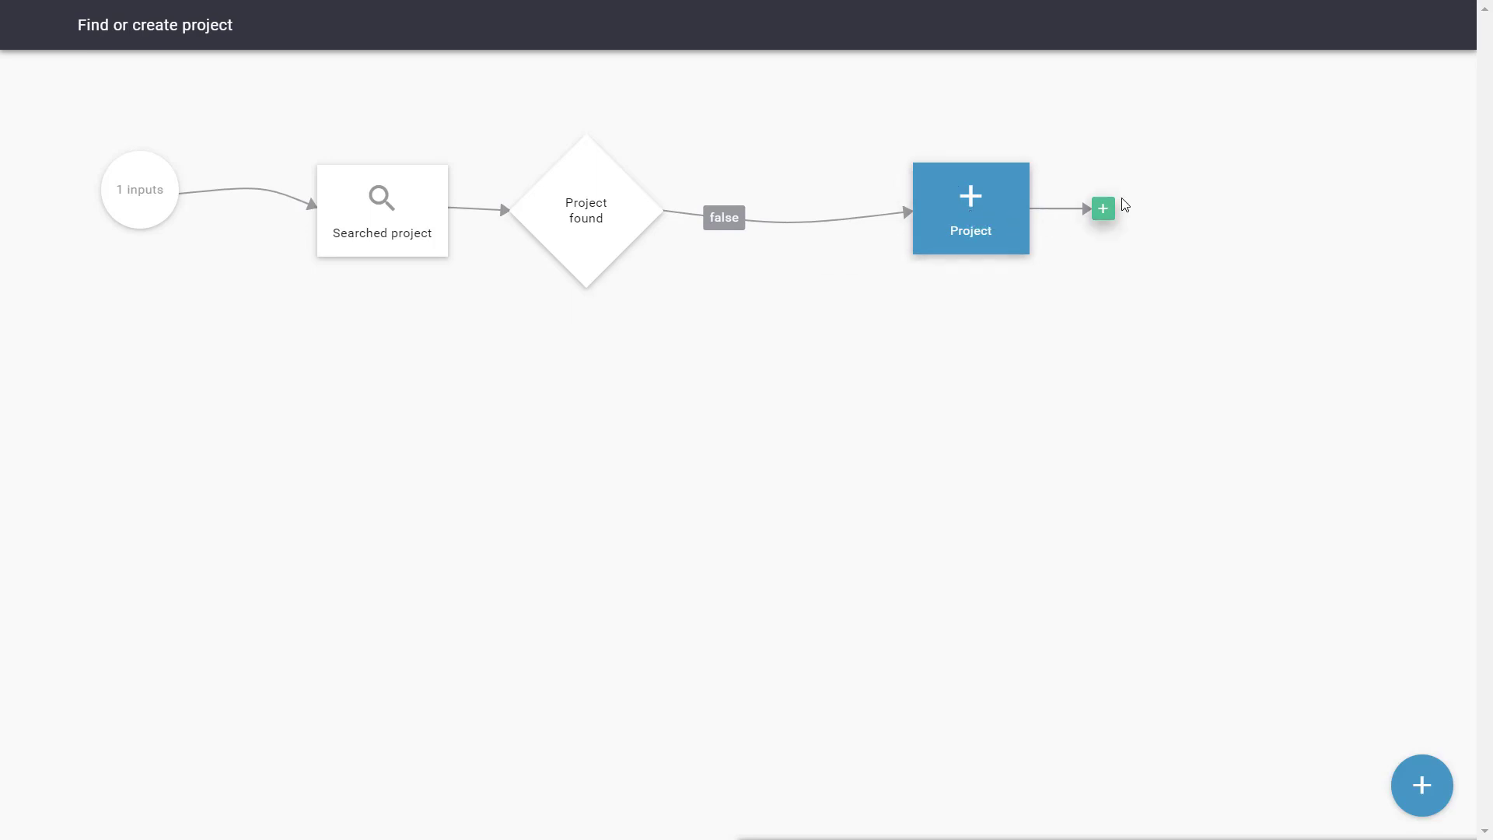
End the flow part after the Project action
left_click(1103, 208)
left_click(653, 411)
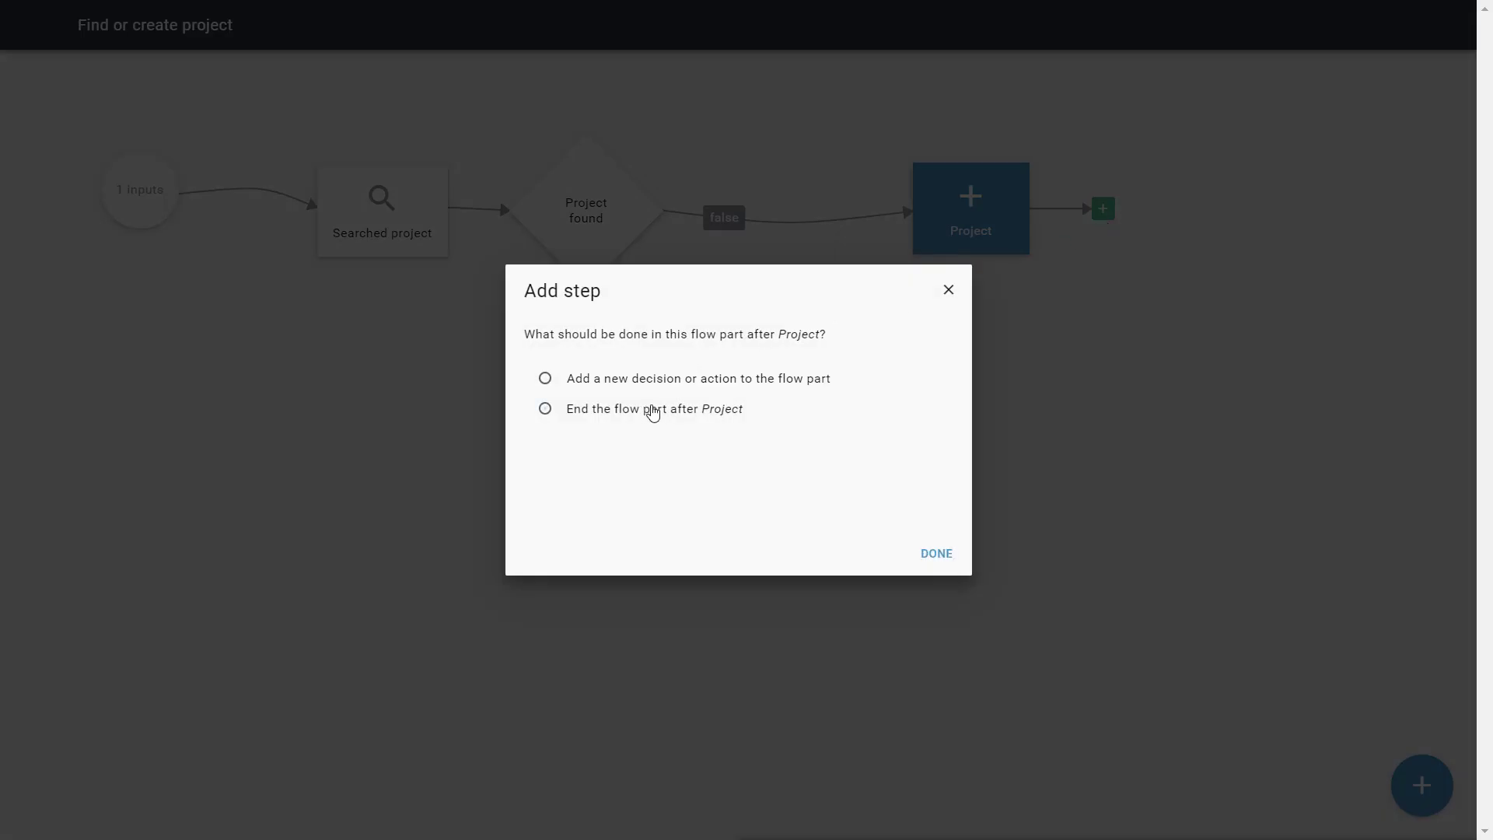
left_click(932, 548)
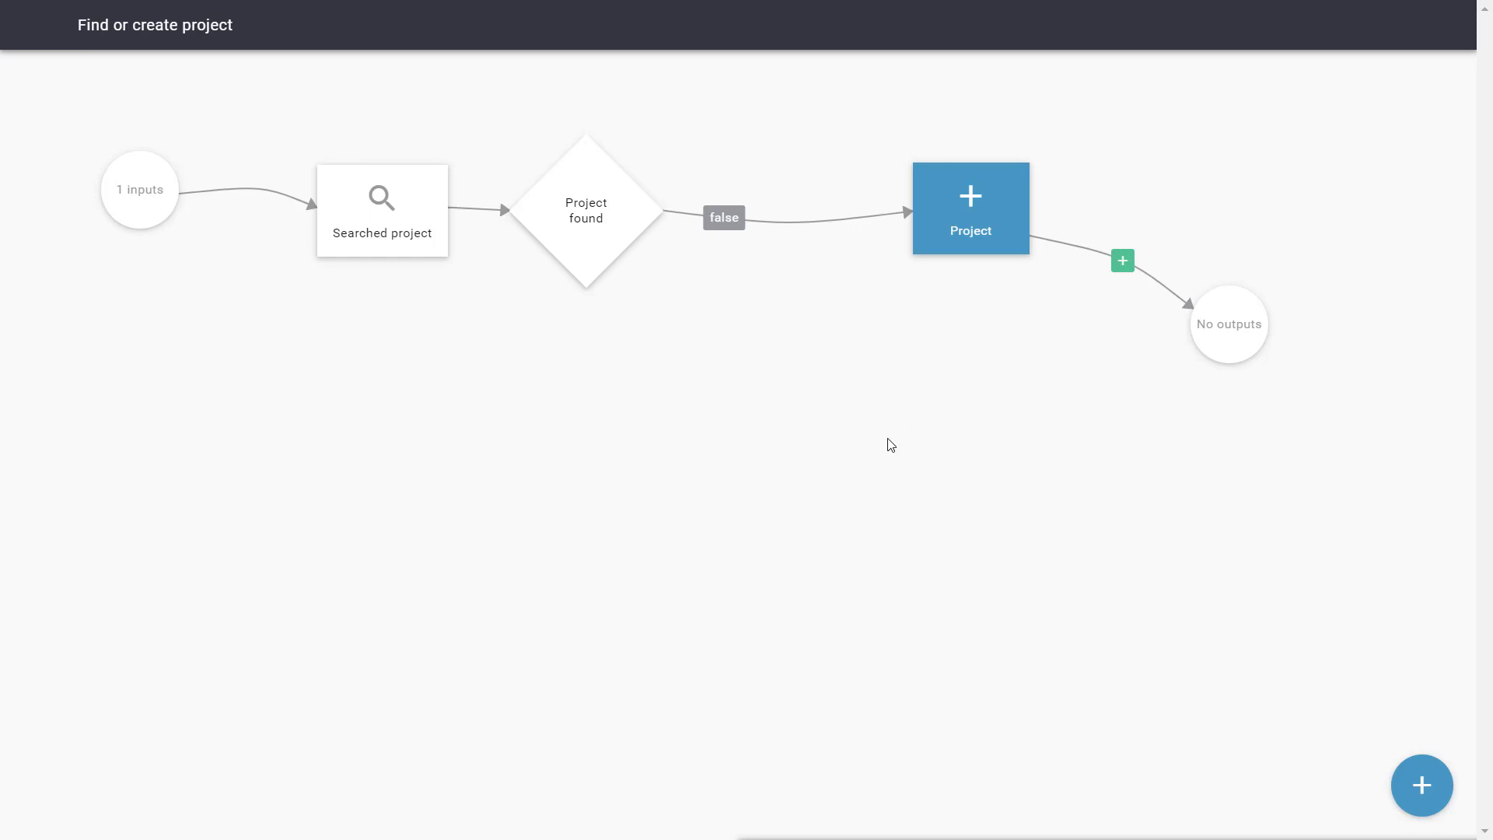
Create a second path from the Project found decision for the specific outcome True
left_click(598, 225)
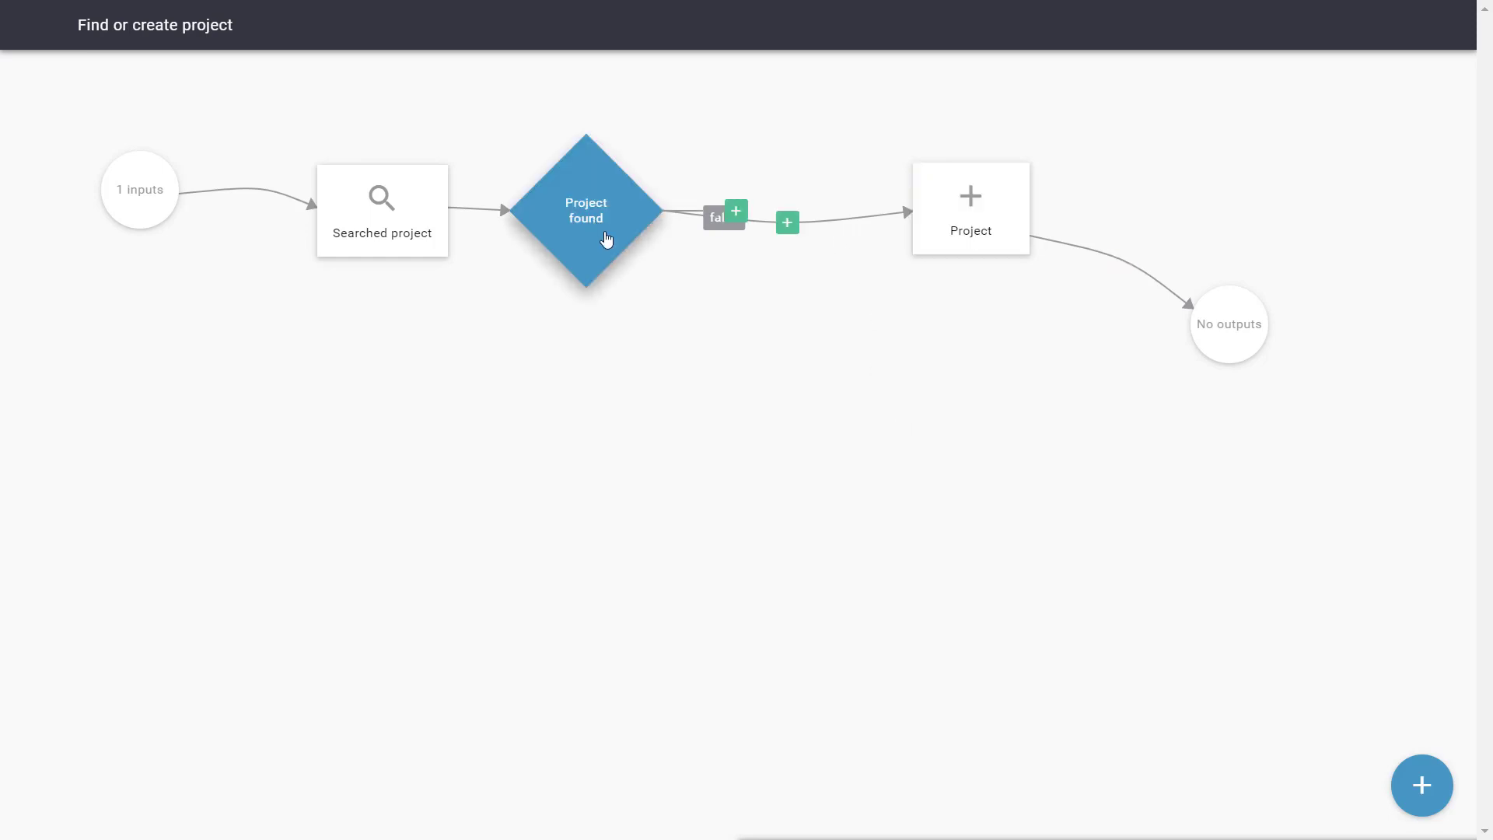
left_click(736, 212)
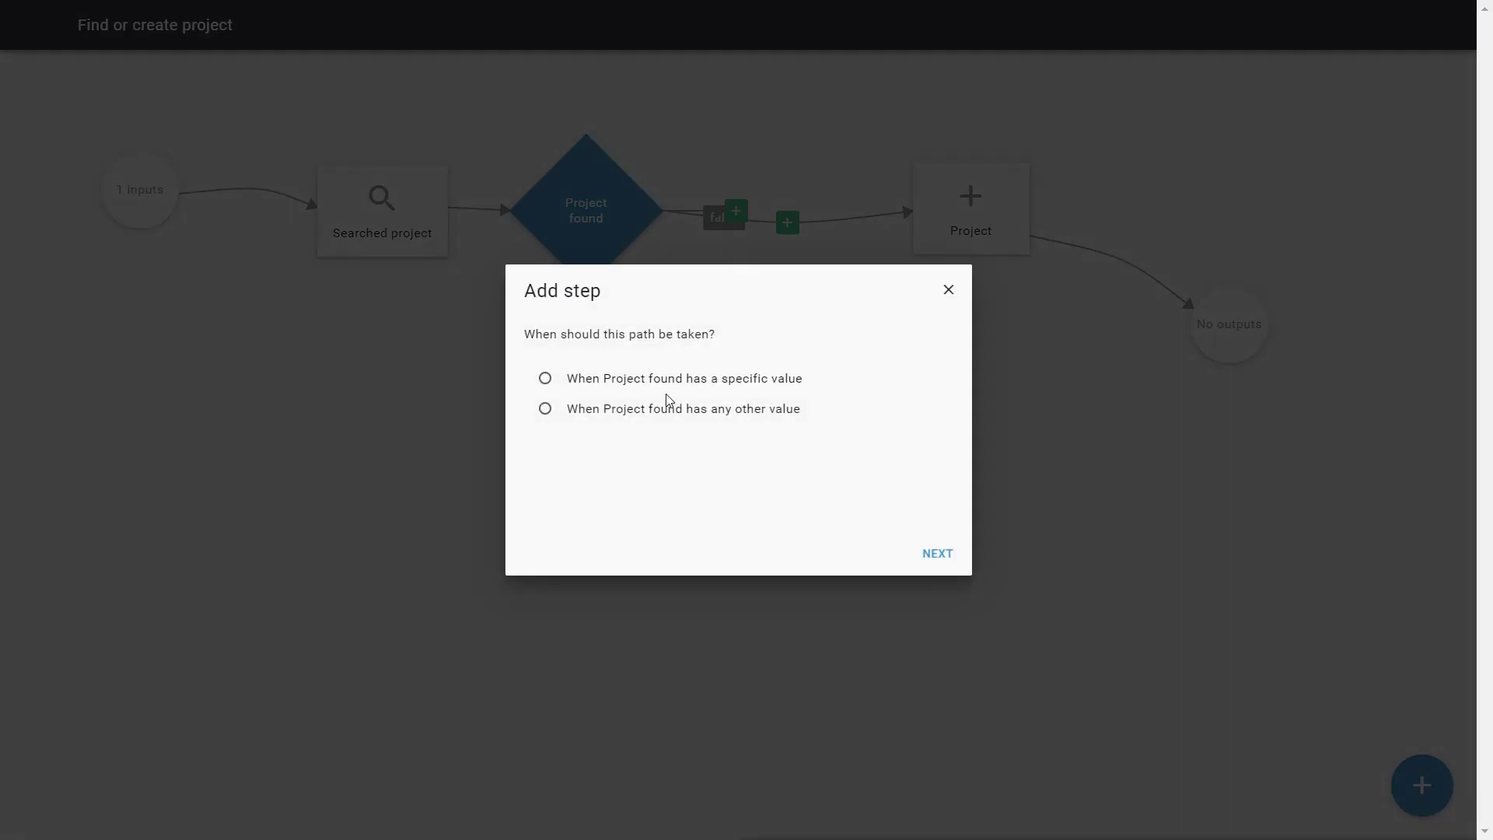
left_click(697, 383)
left_click(924, 552)
left_click(591, 380)
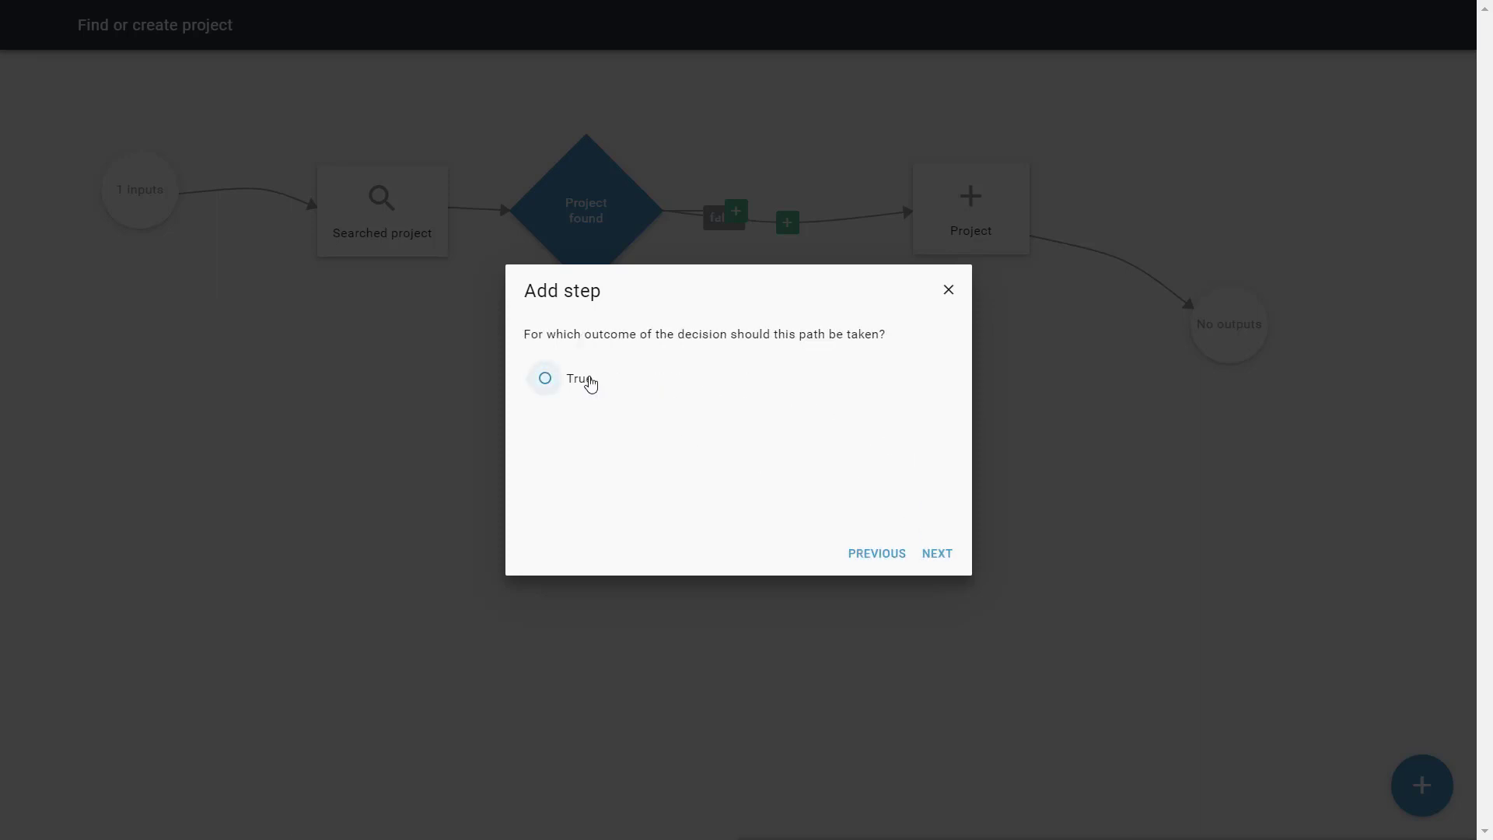
left_click(935, 552)
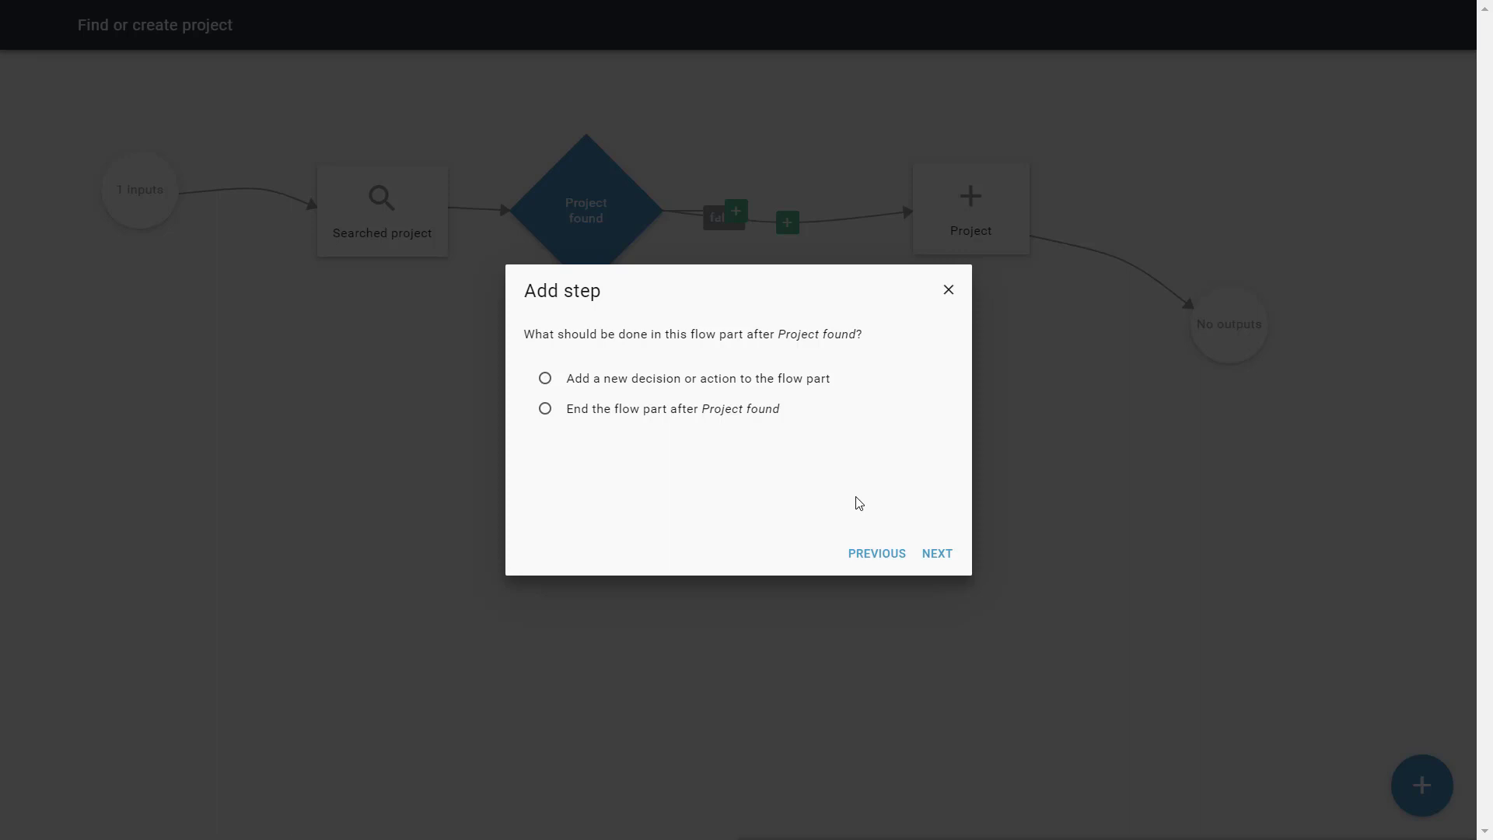
Add a Calculation action to the flow part on the True path after the Project found decision
left_click(611, 382)
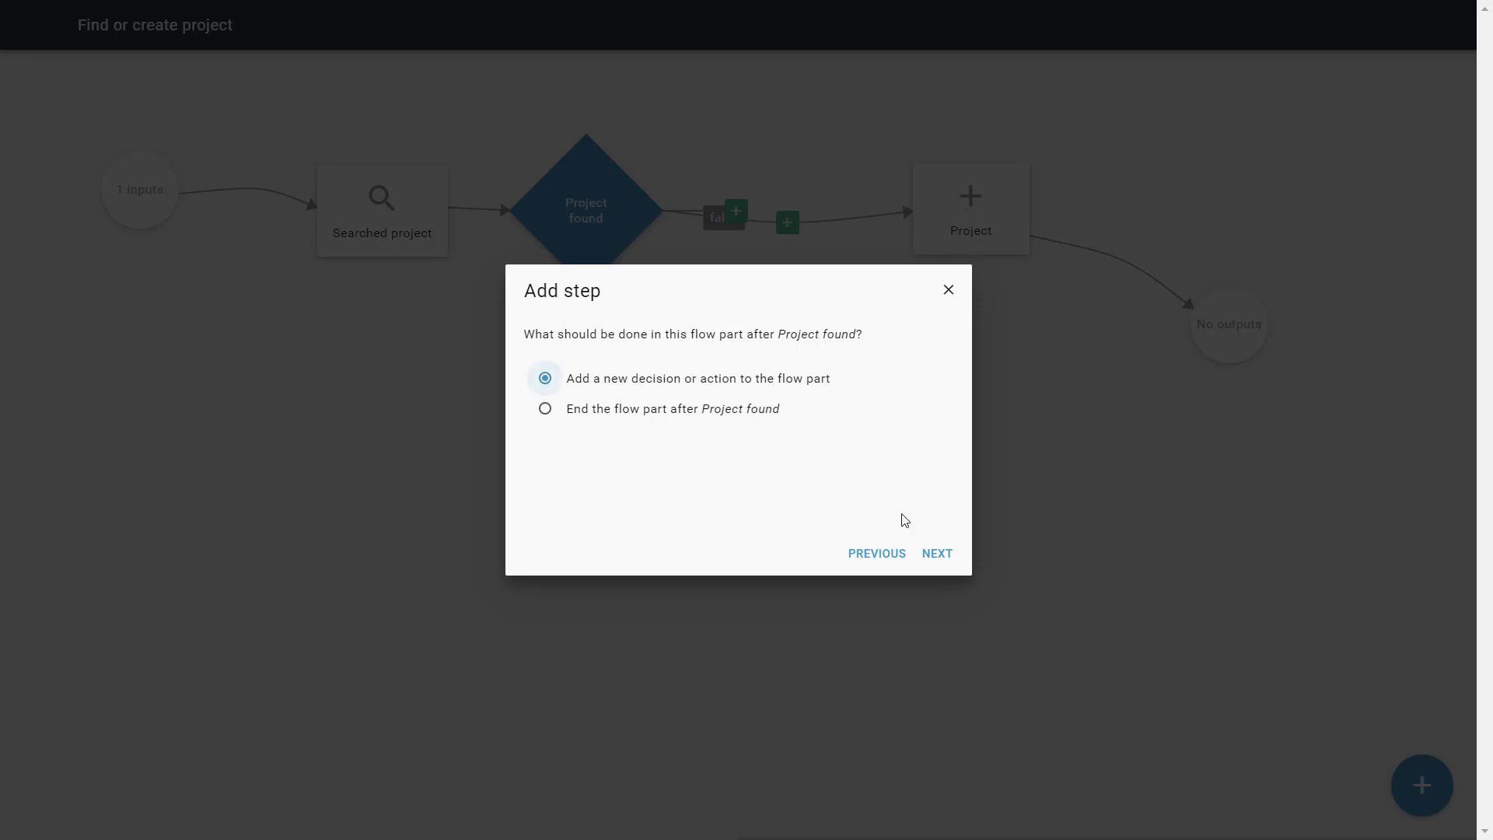
left_click(931, 554)
scroll(688, 413, "down", 2)
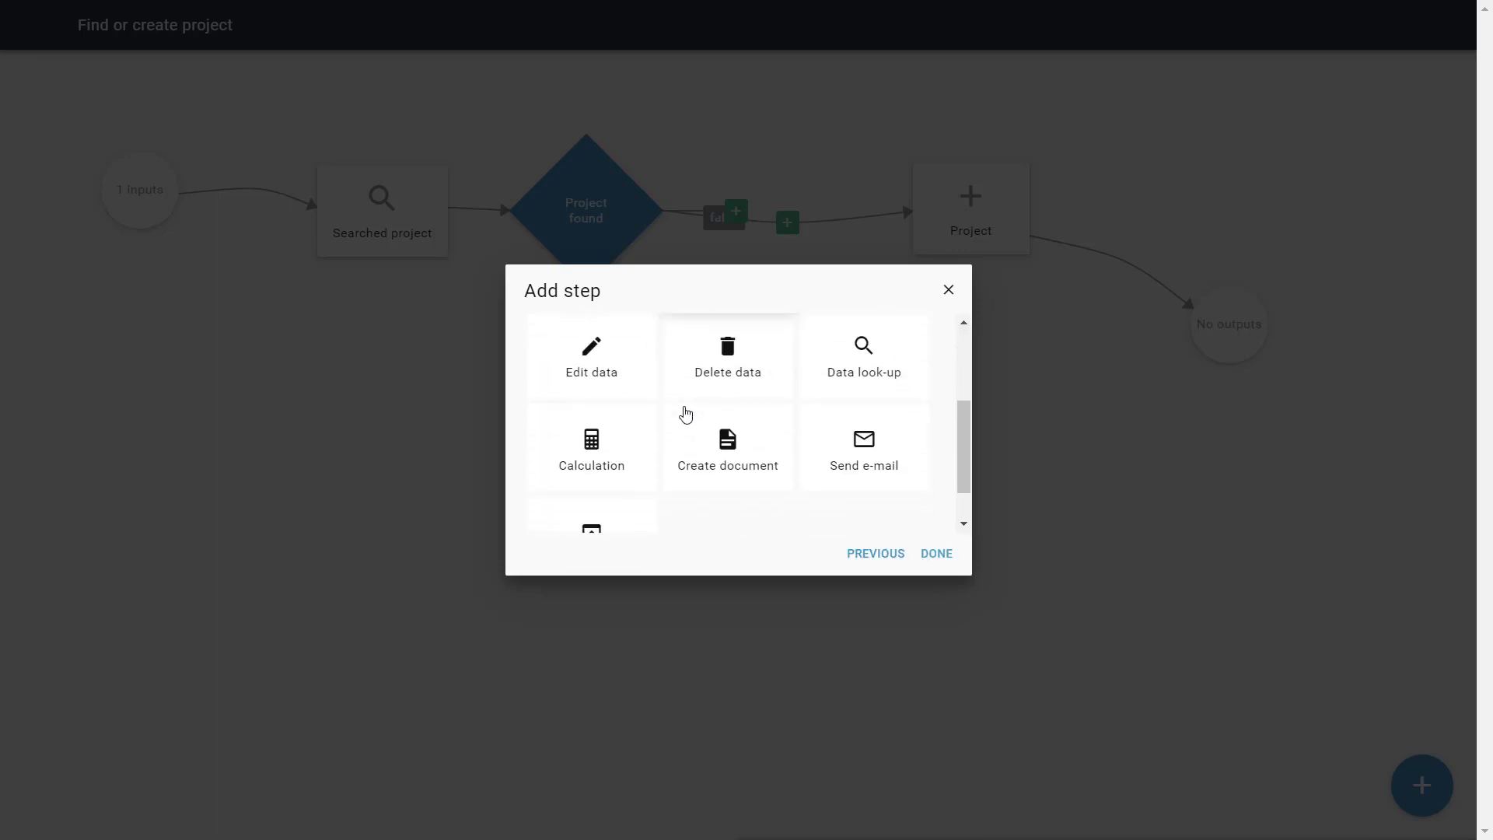
left_click(616, 449)
left_click(936, 557)
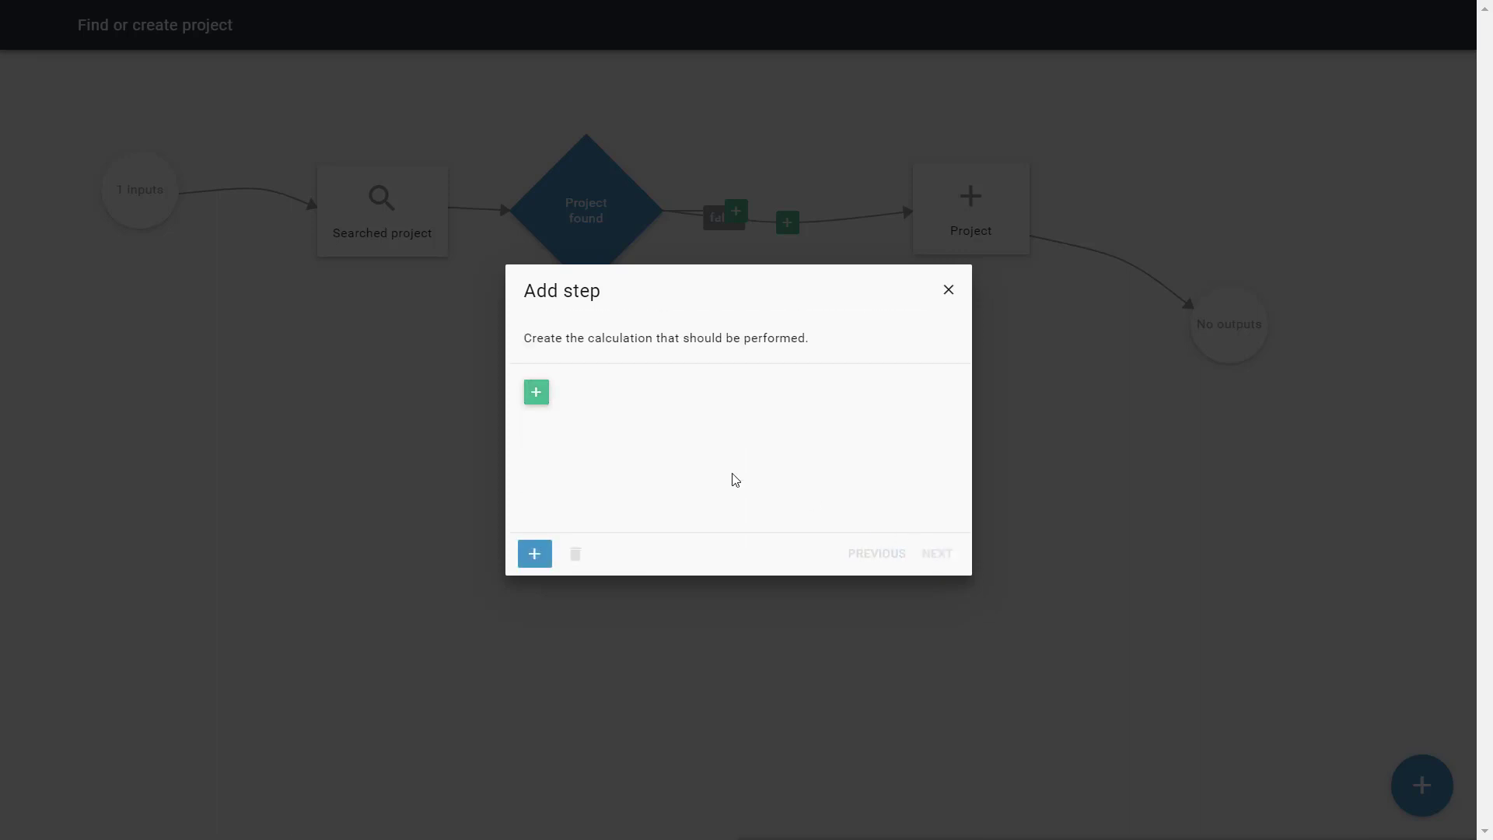
Build the calculation from the flow part property Searched project as its only element
left_click(548, 401)
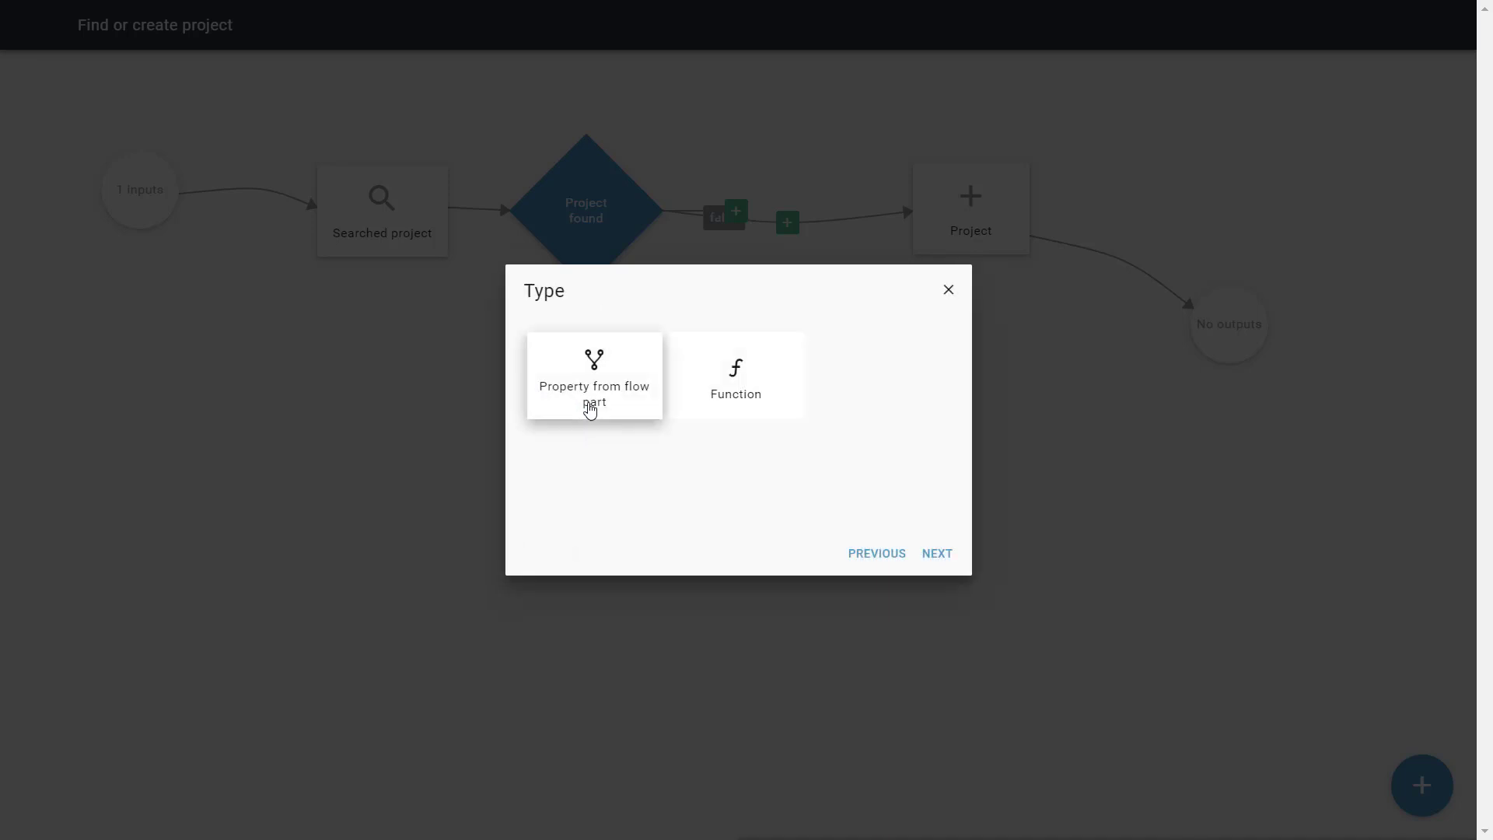
left_click(632, 406)
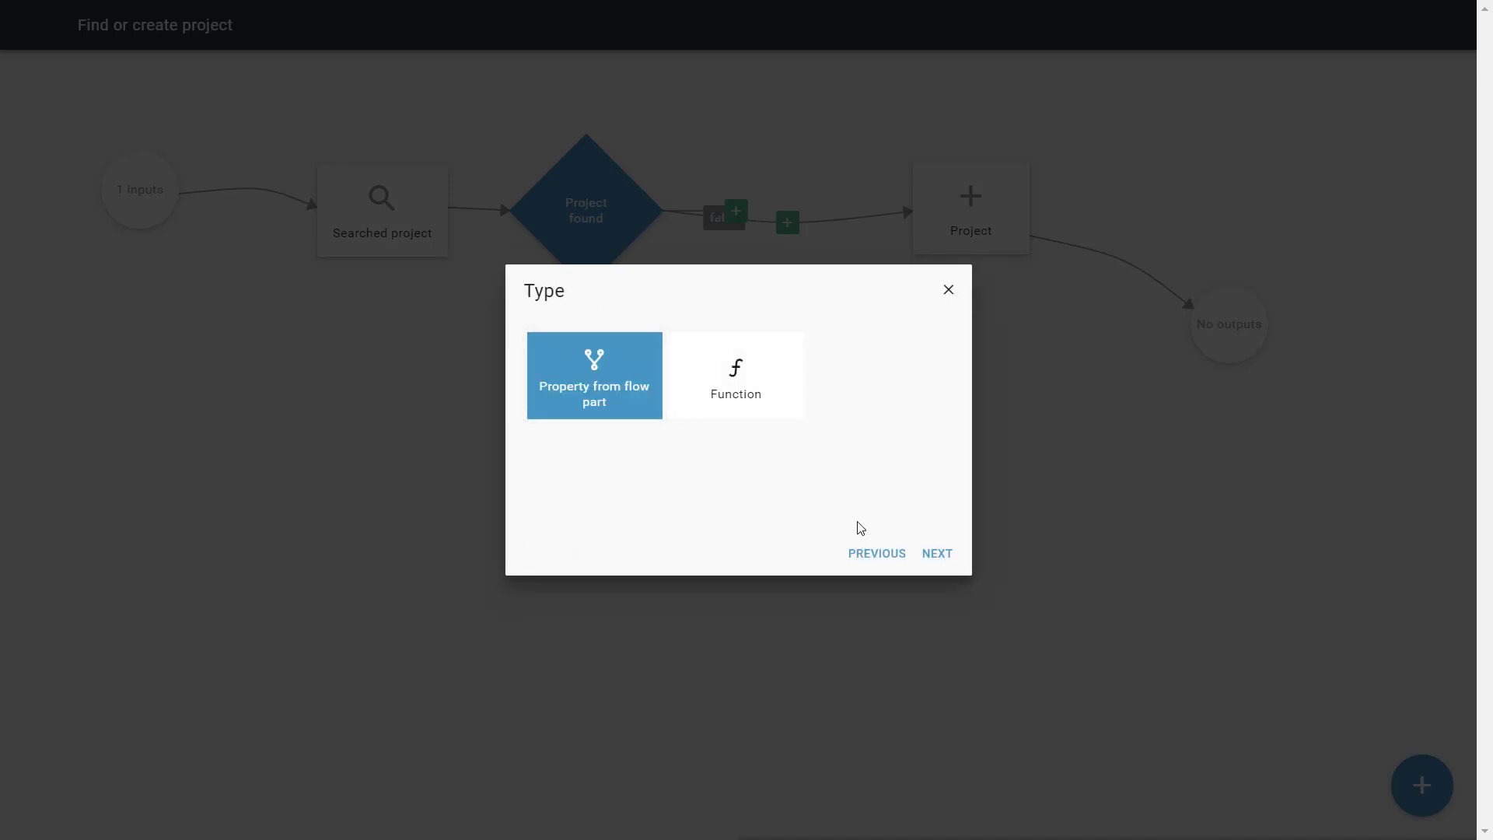
left_click(936, 555)
left_click(616, 401)
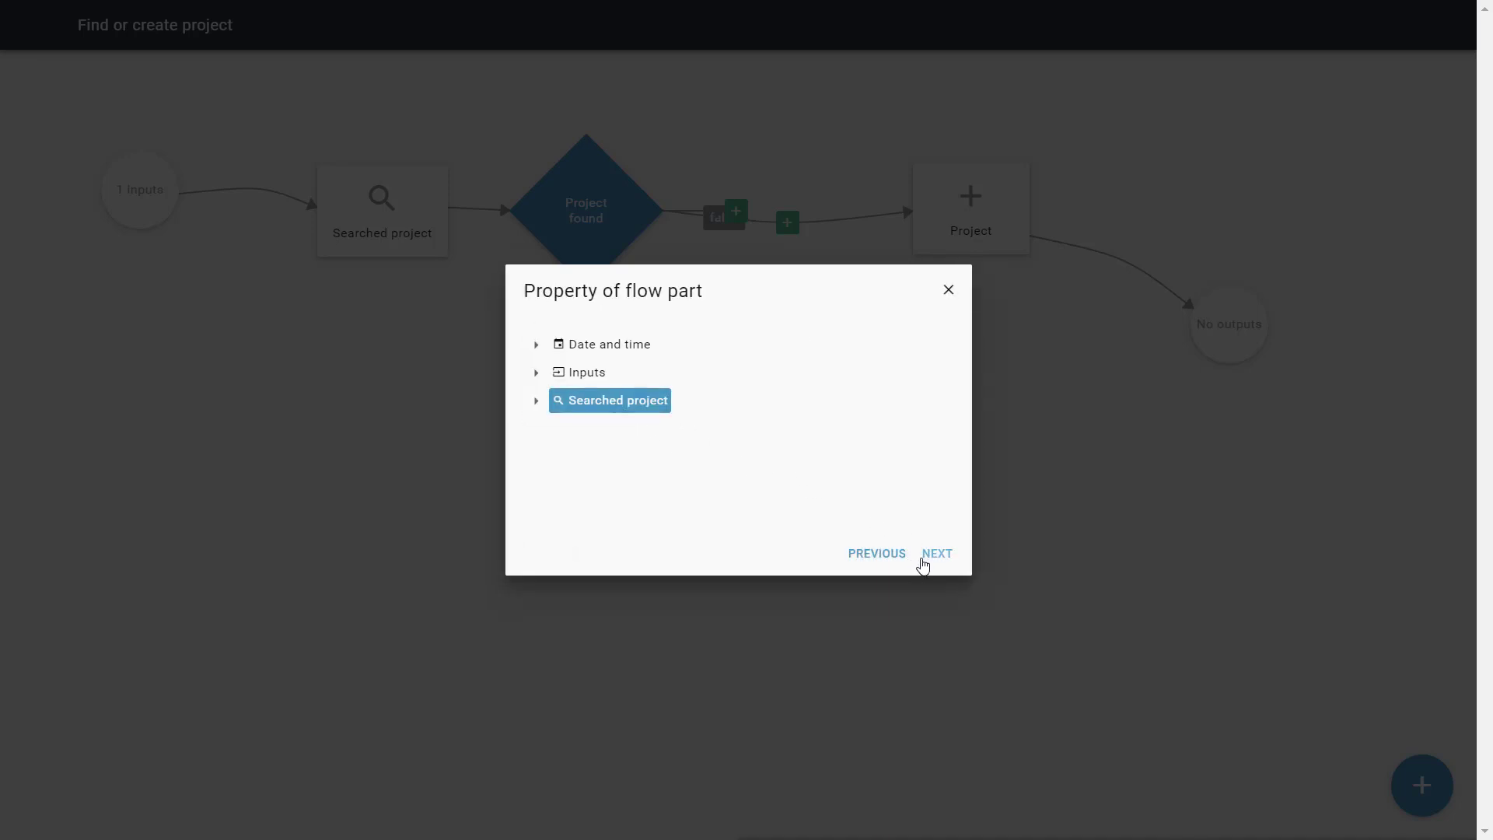
left_click(935, 557)
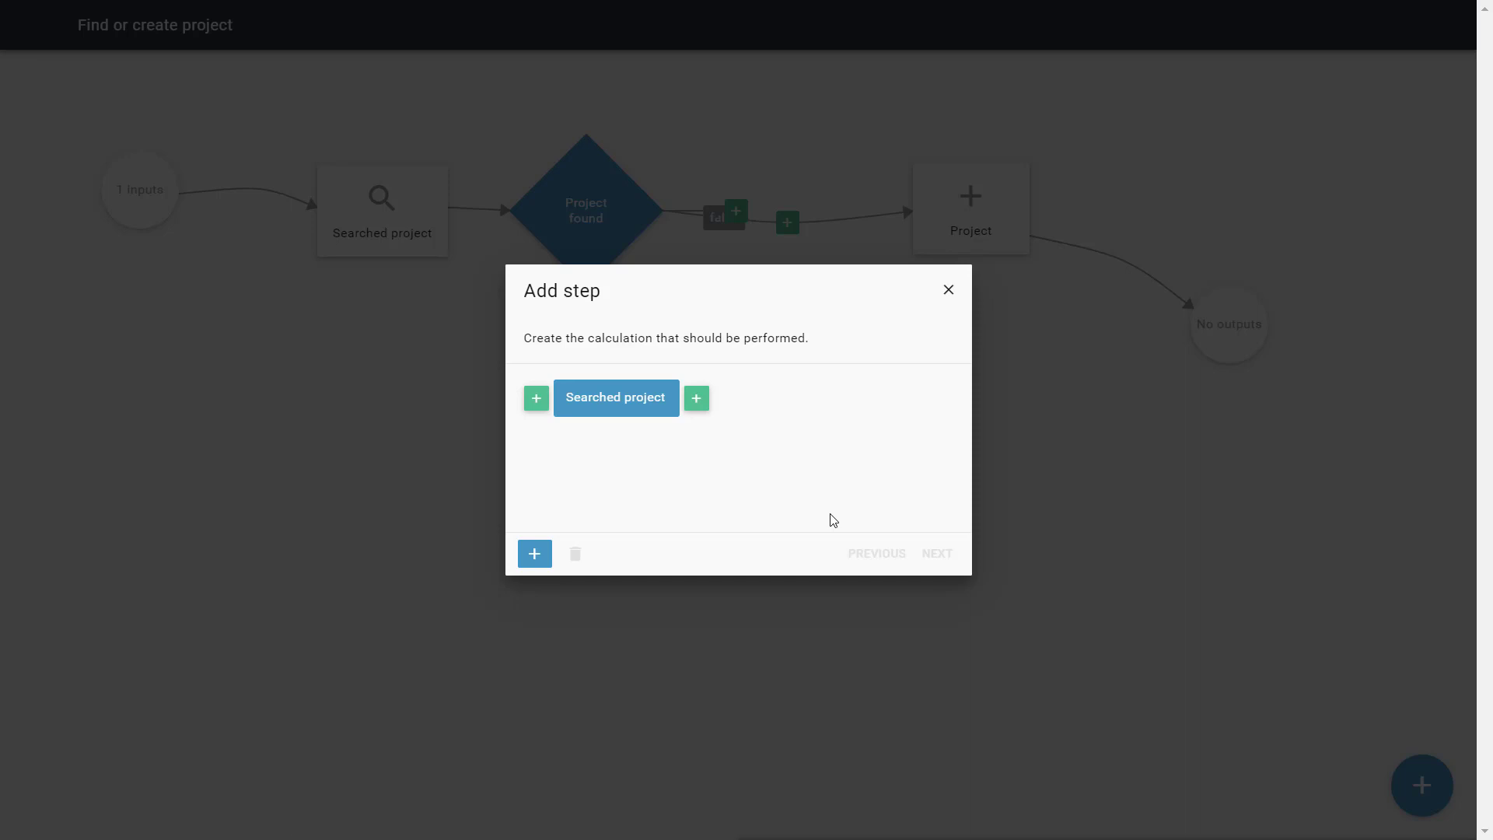
left_click(536, 561)
Name the calculation action "Project" and finish adding it to the flow part
left_click(939, 557)
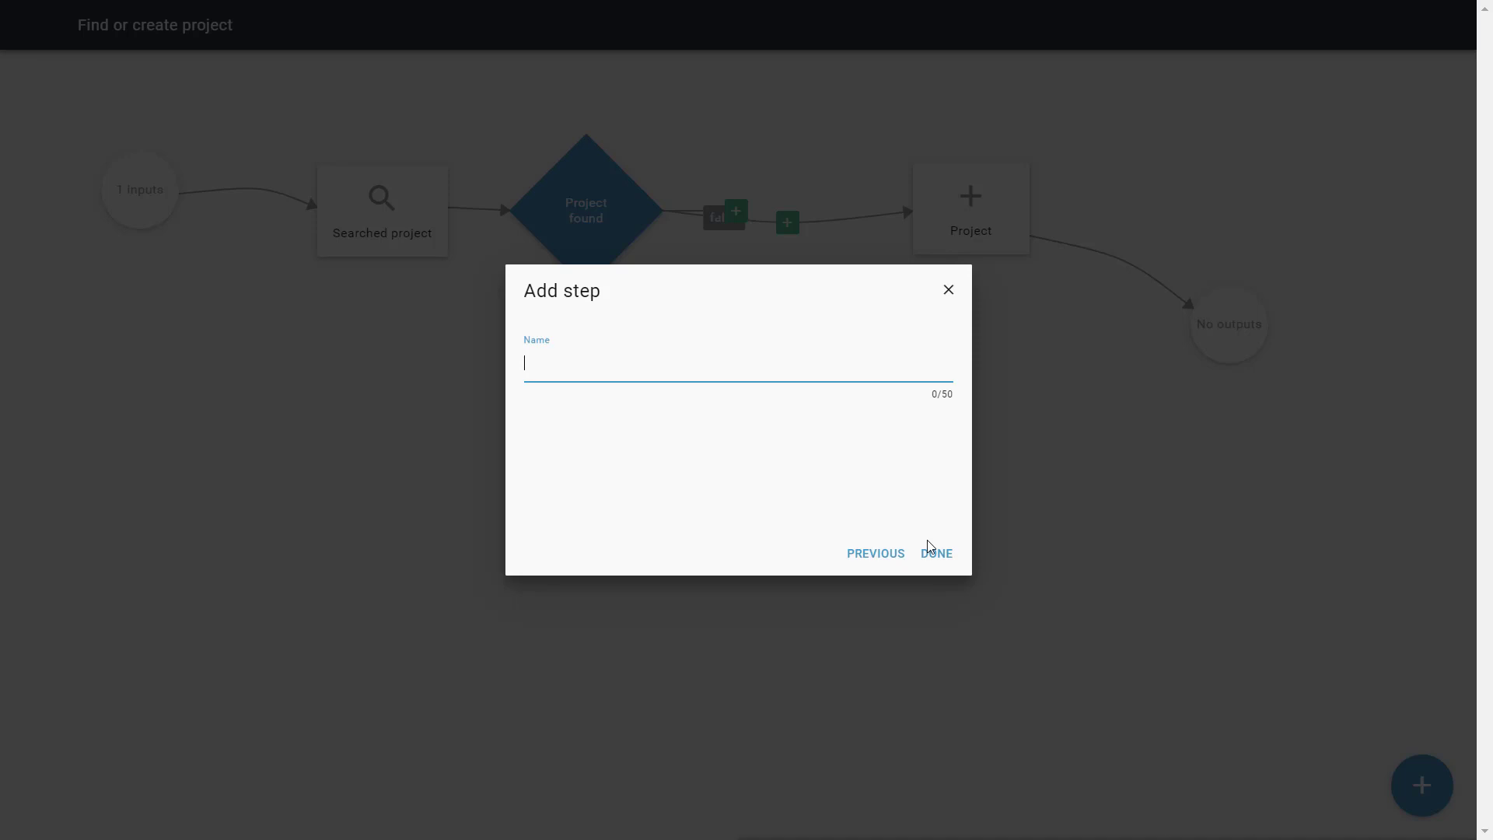
type("Project")
left_click(930, 557)
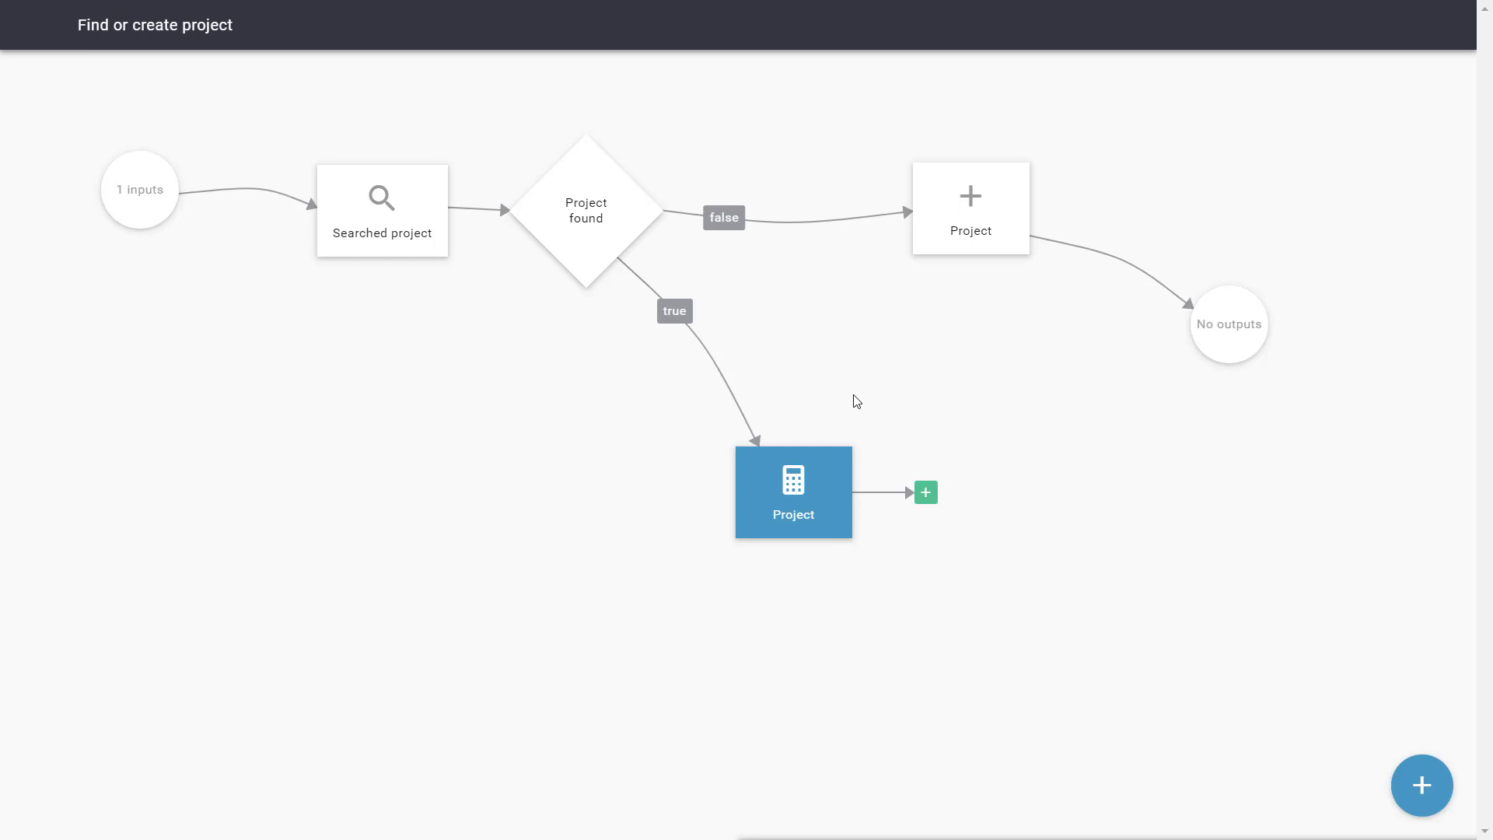
End the flow part after the Project calculation on the True path
left_click(925, 493)
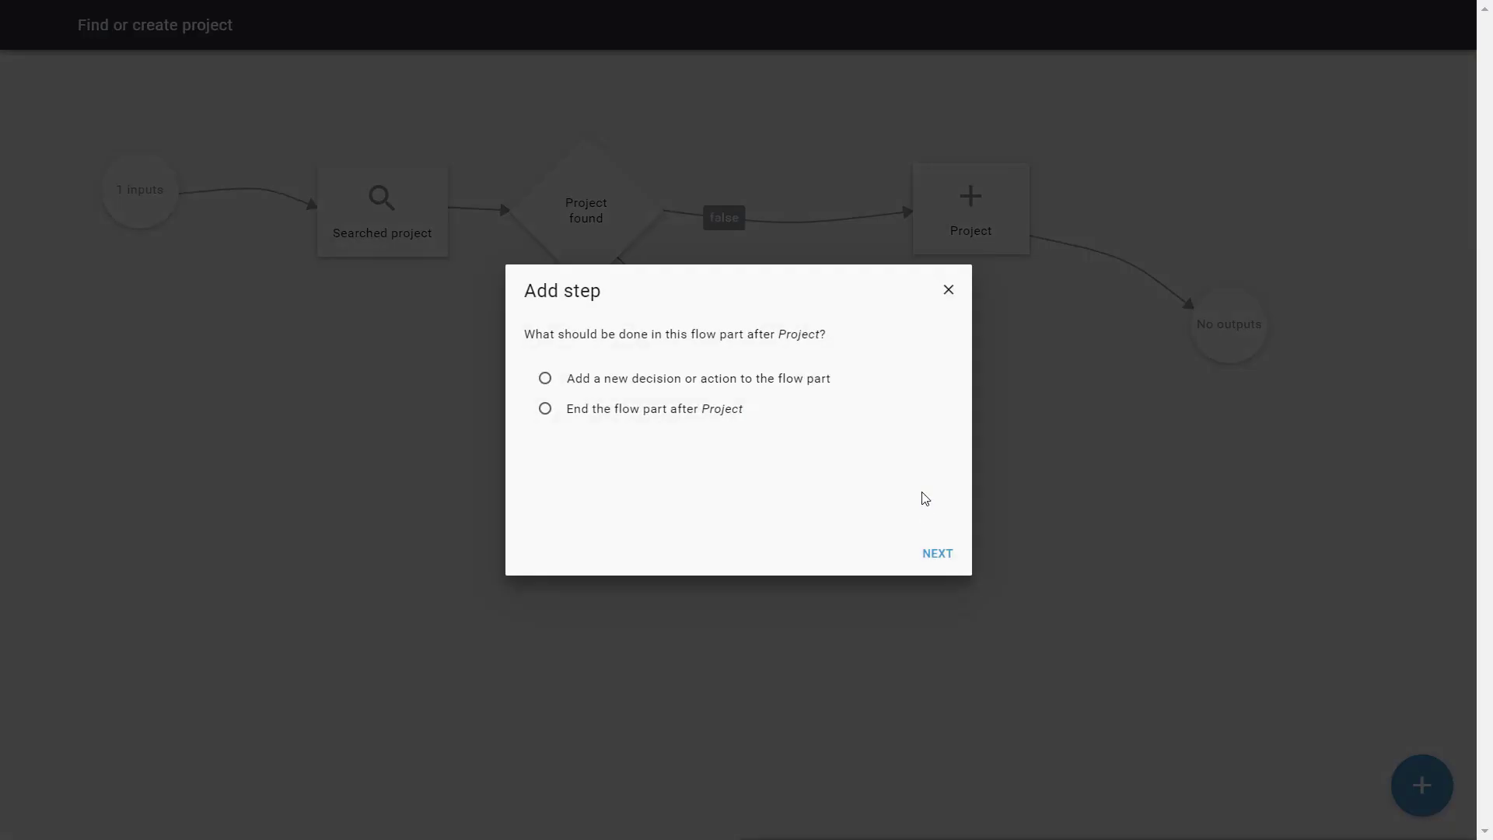
left_click(674, 417)
left_click(942, 555)
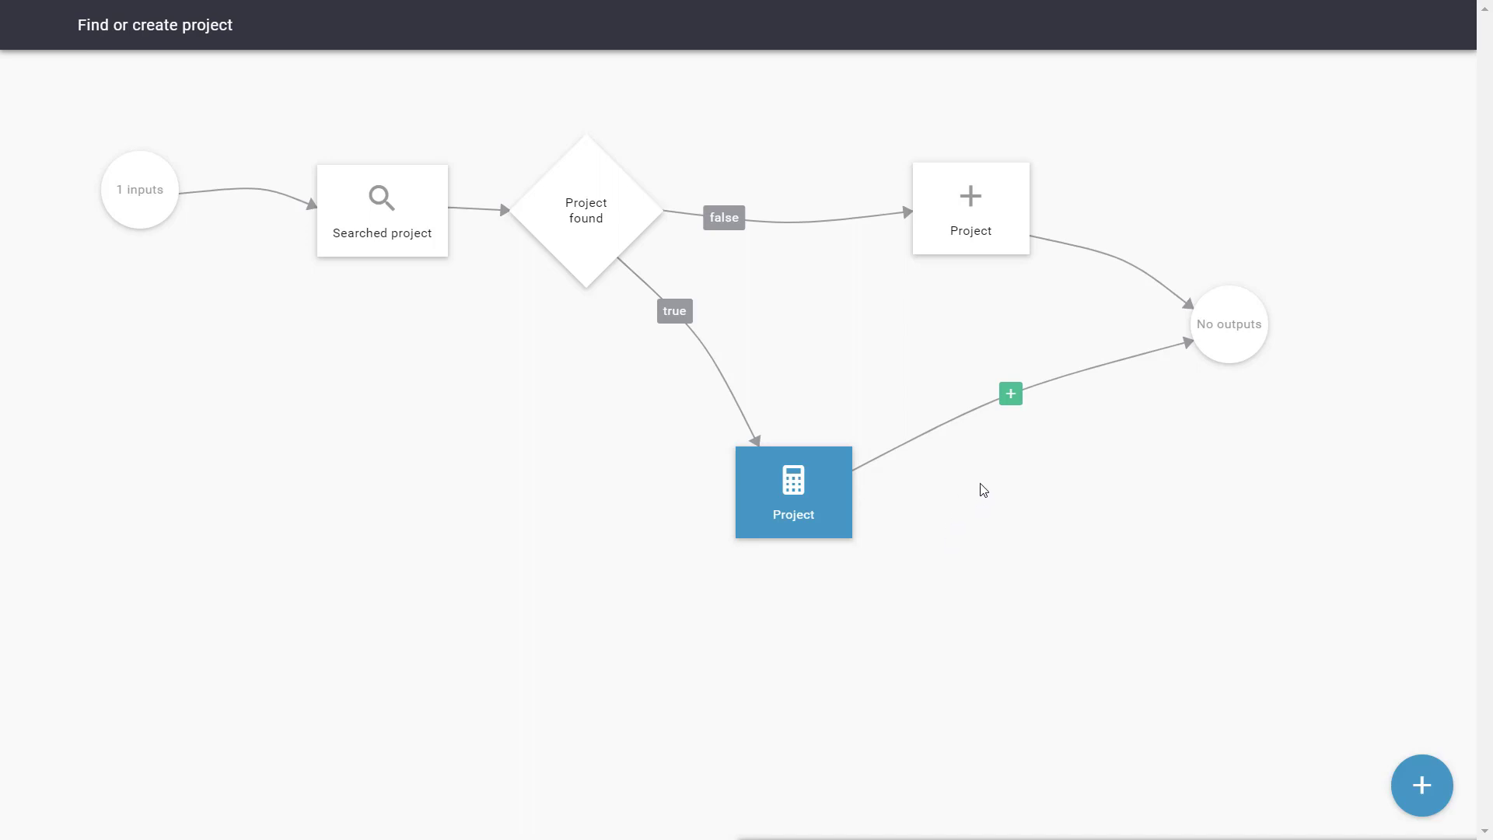
Add an output to the flow part's end point that returns the Project value, with the output name "Project"
left_click(1247, 353)
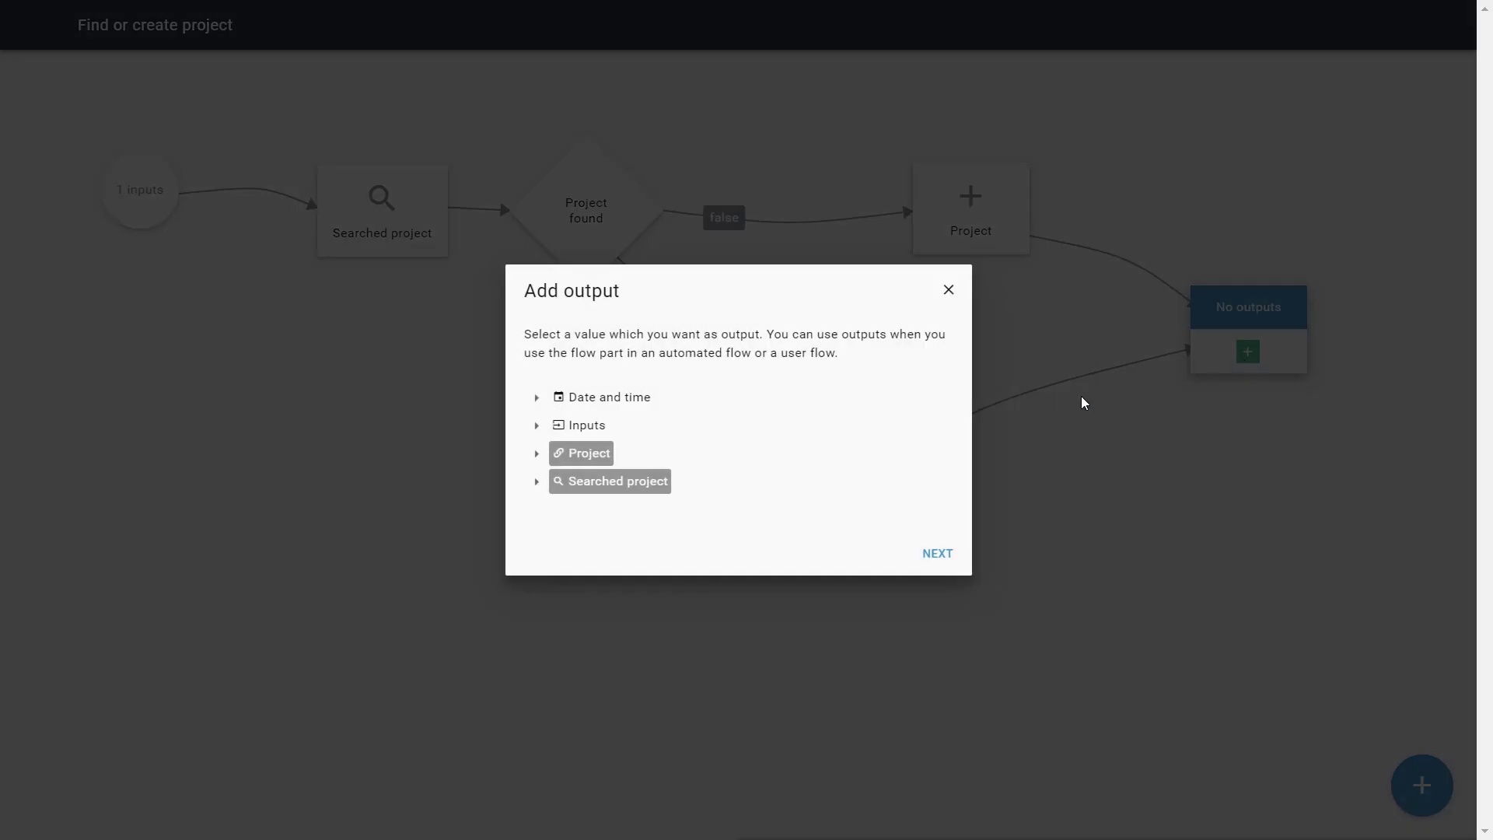
left_click(571, 462)
left_click(937, 555)
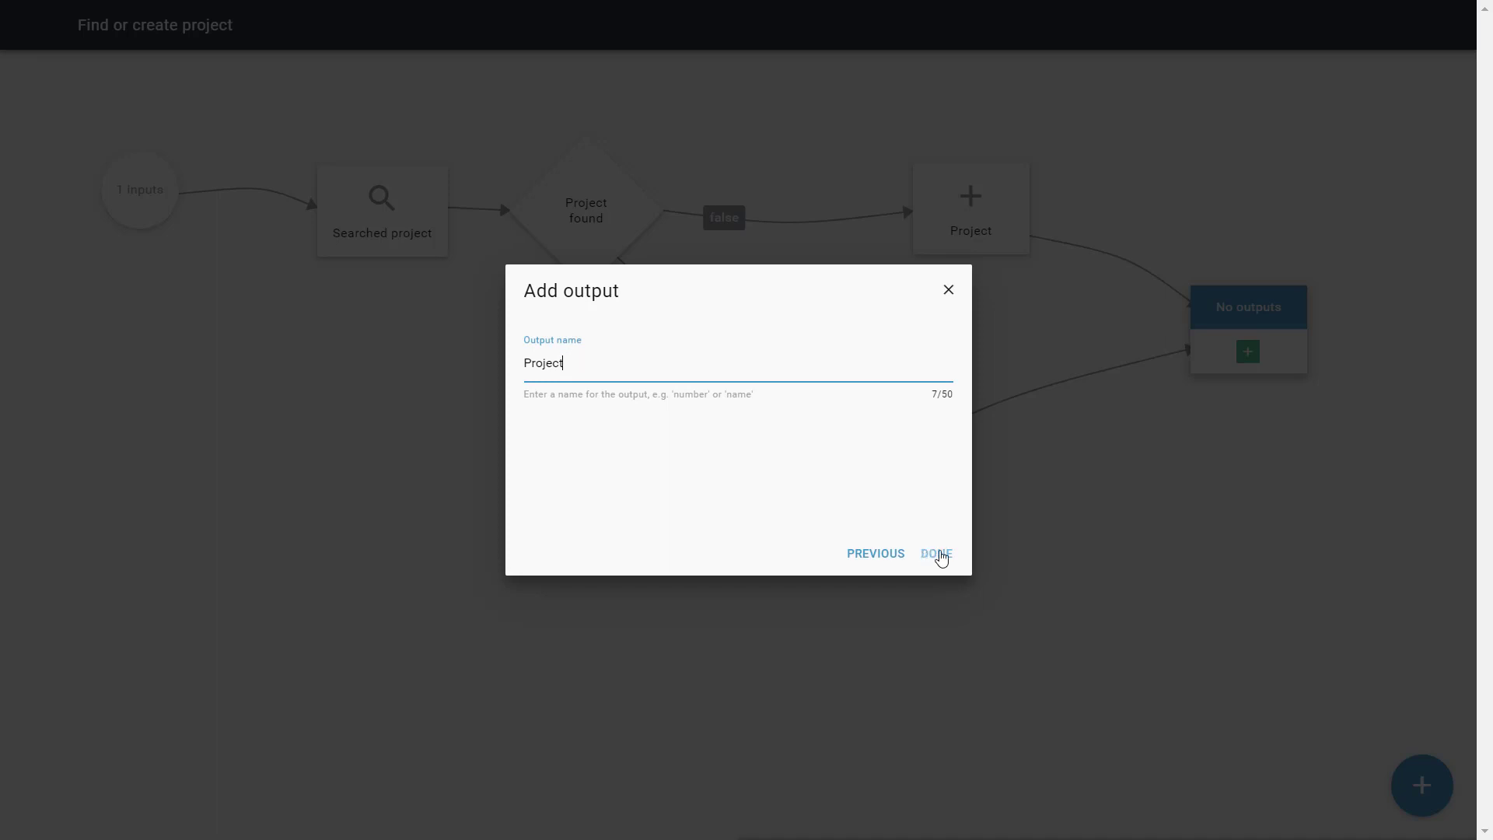
left_click(937, 555)
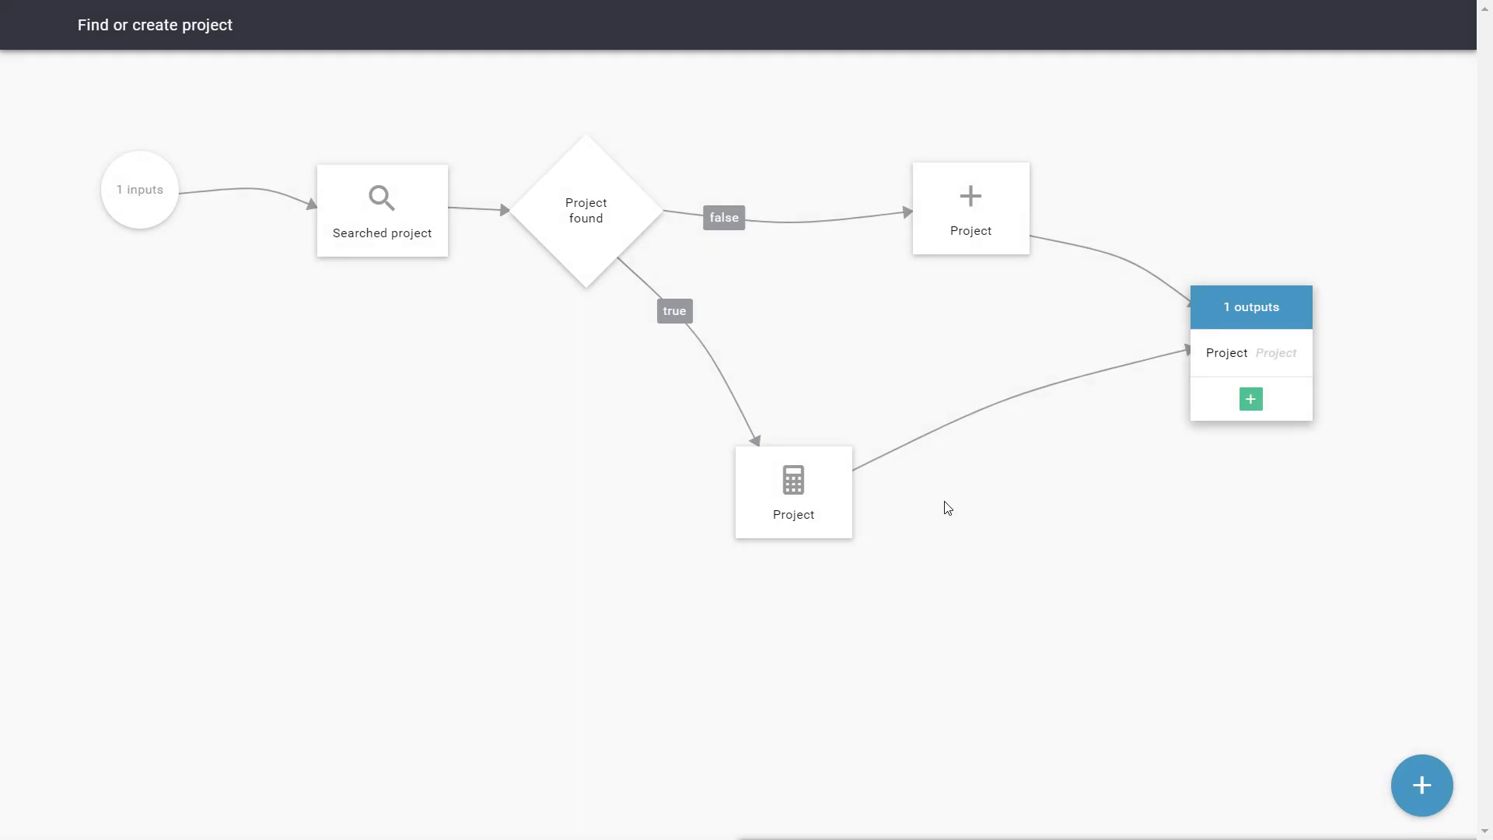